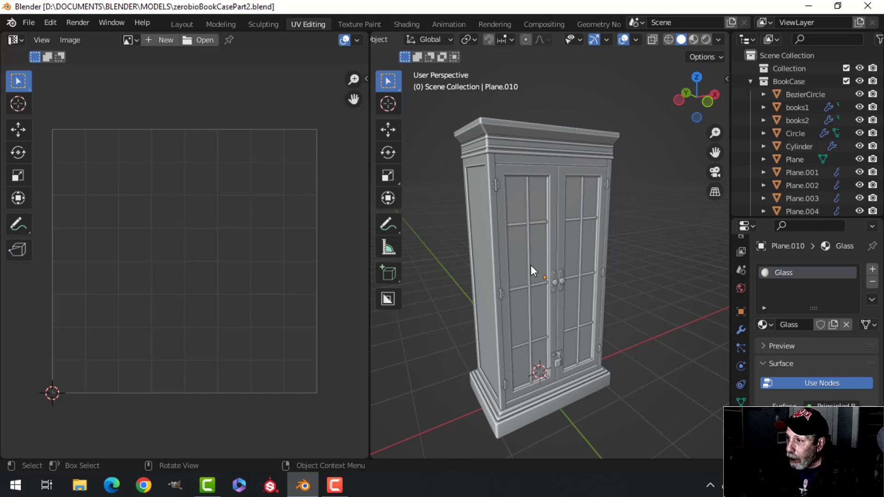
Check which materials are assigned to the glass panes, door frames, cabinet body and hinges
scroll(550, 209, "up", 4)
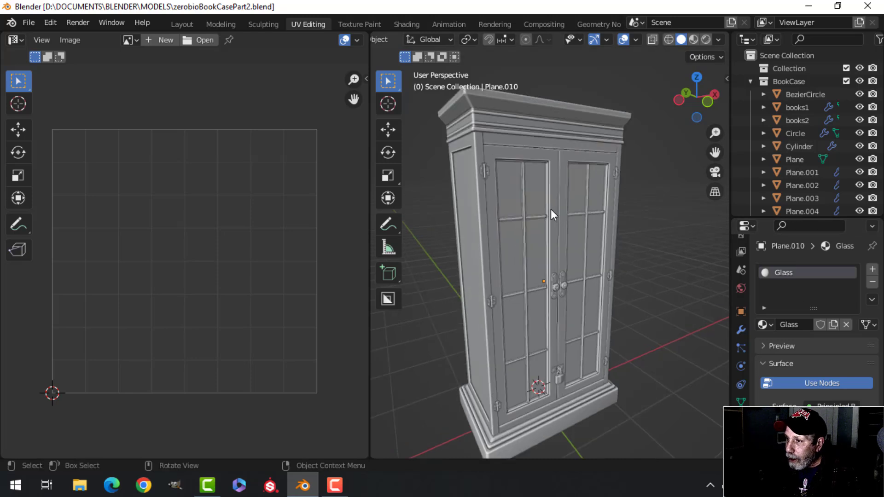
left_click(538, 182)
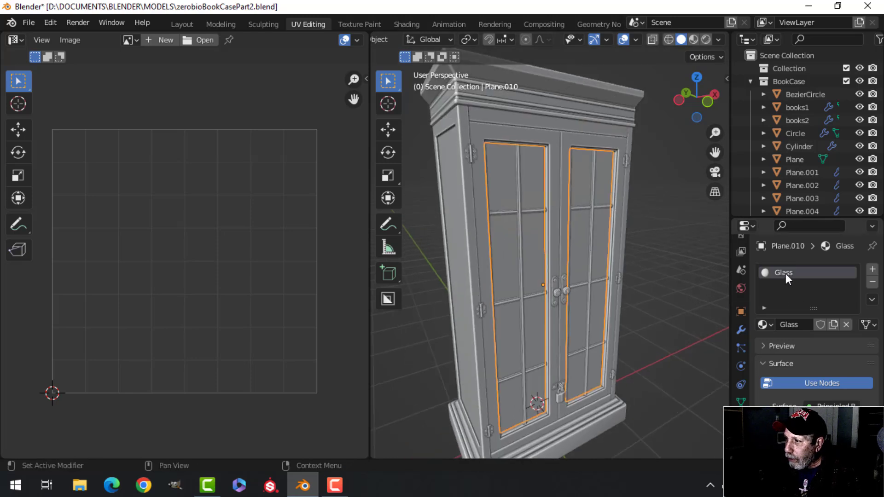
left_click(540, 131)
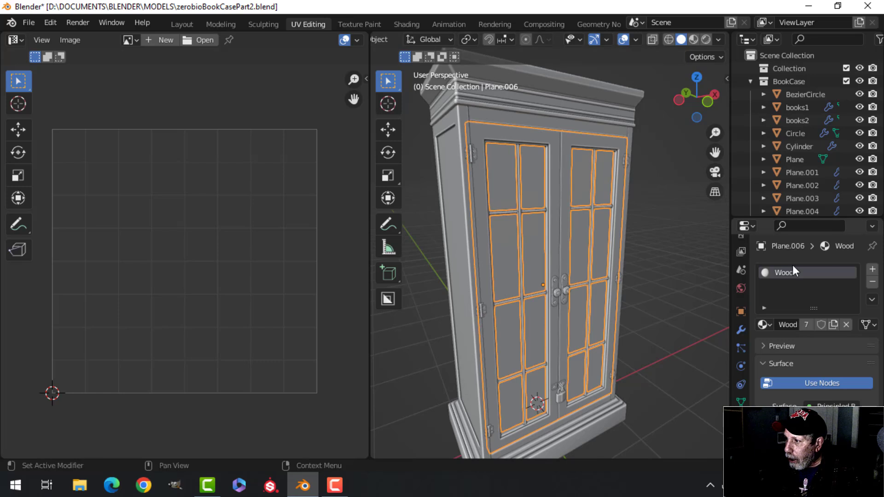
left_click(513, 119)
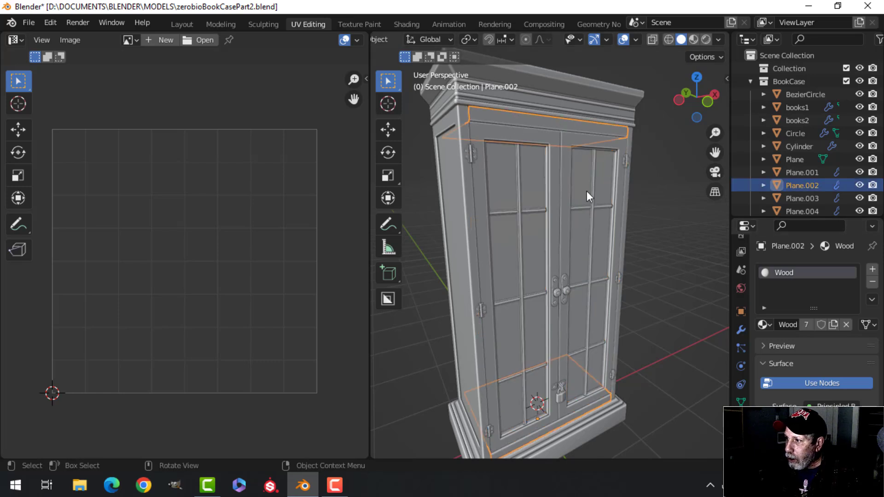
left_click(474, 153)
key("alt+a")
Save the bookcase file with nothing selected
middle_click_drag(572, 266, 592, 249)
key("ctrl+s")
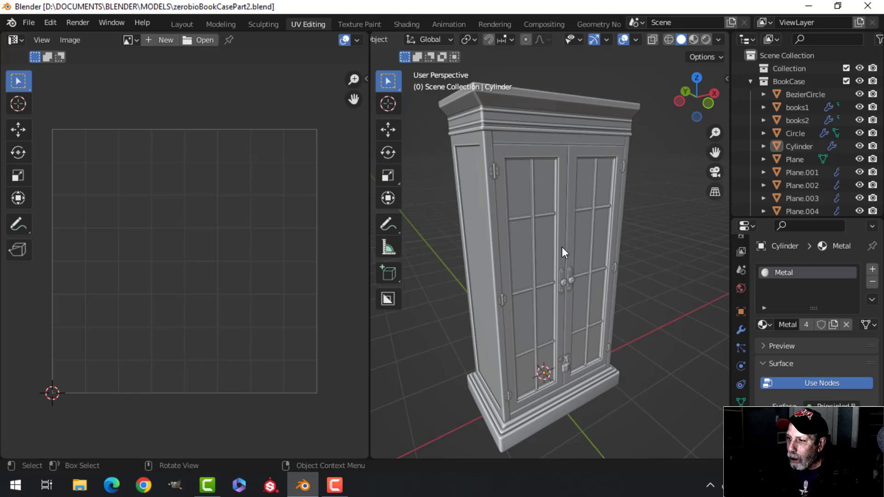
middle_click_drag(575, 276, 565, 253)
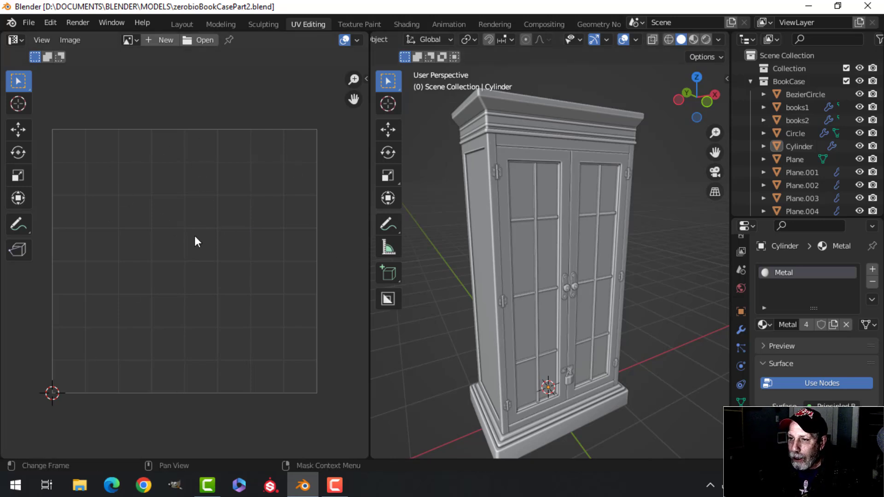
Unwrap the door glass with the standard Unwrap method and return to Object Mode
left_click(523, 193)
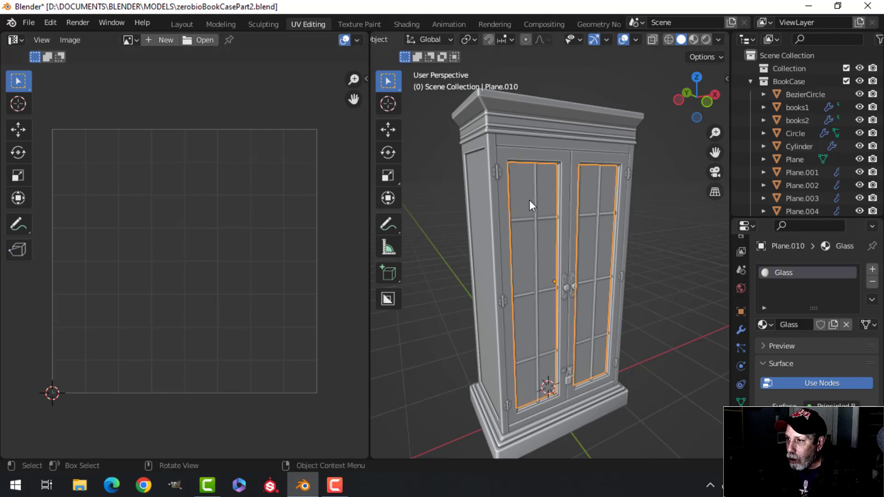
key("Tab")
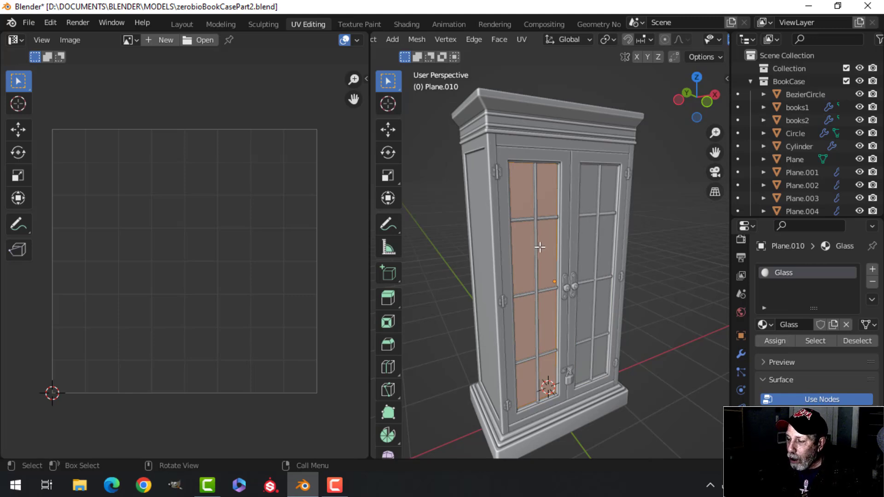
key("u")
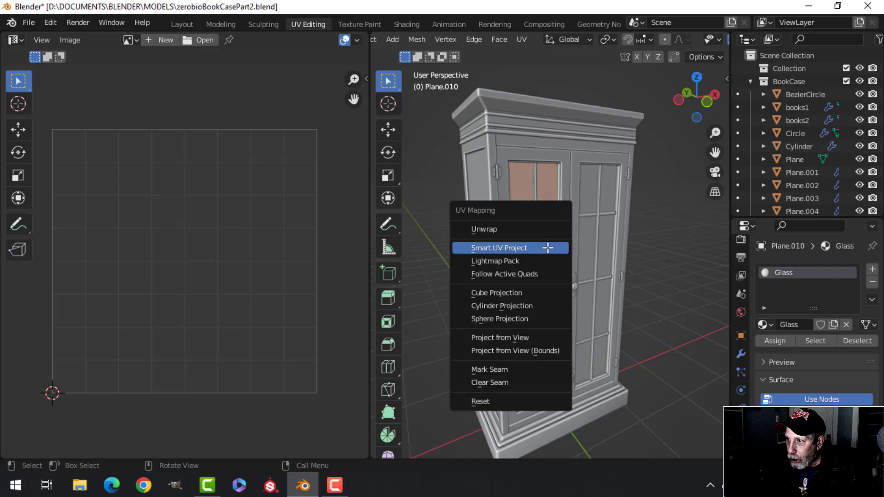
left_click(514, 232)
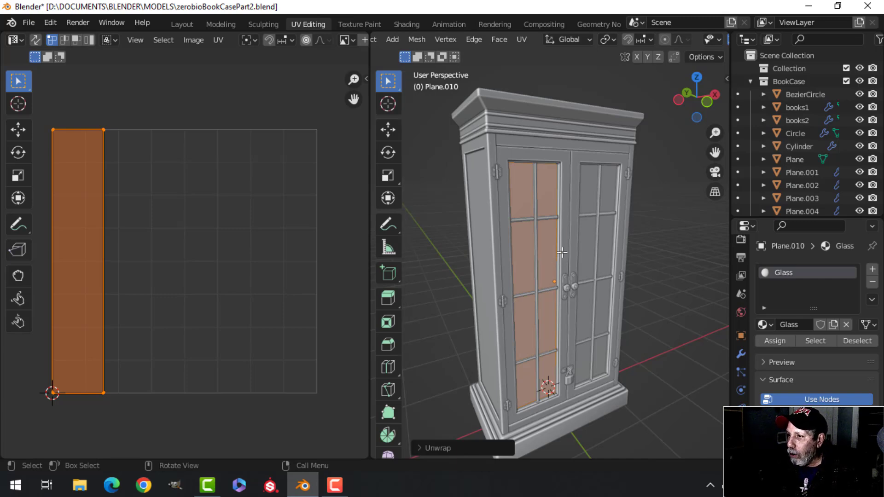
key("Tab")
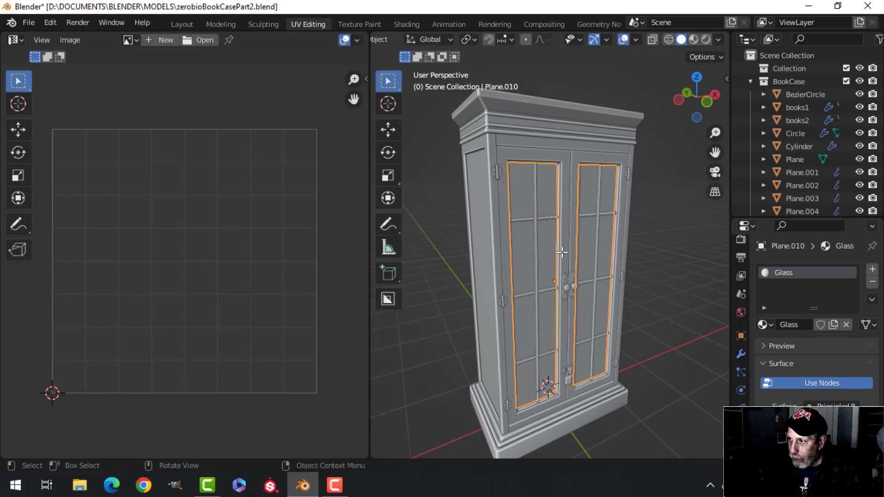
Hide the unwrapped door glass and the books1 and books2 objects
key("h")
left_click(550, 190)
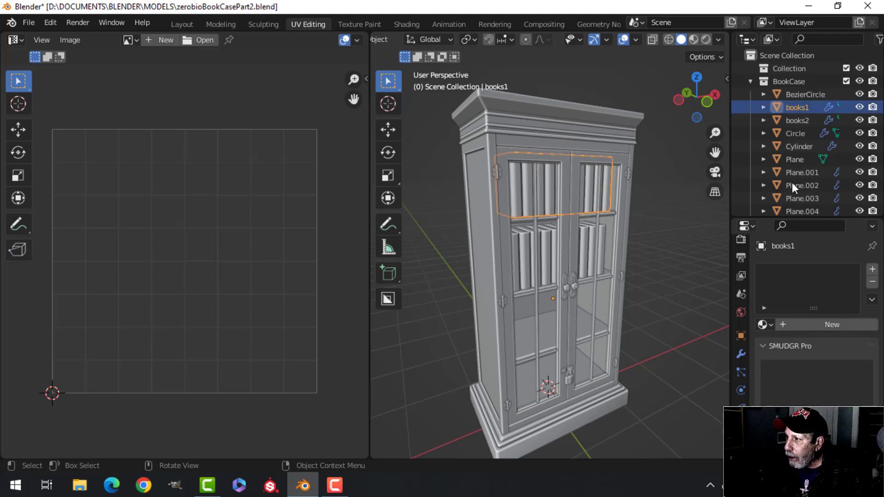
left_click_drag(858, 107, 860, 120)
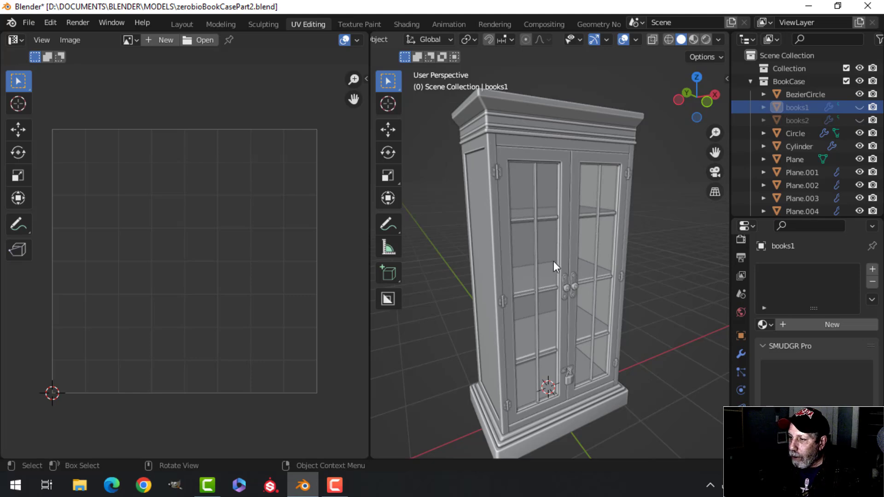
Isolate the door handles in local view and open their mesh in Edit Mode
scroll(541, 237, "up", 5)
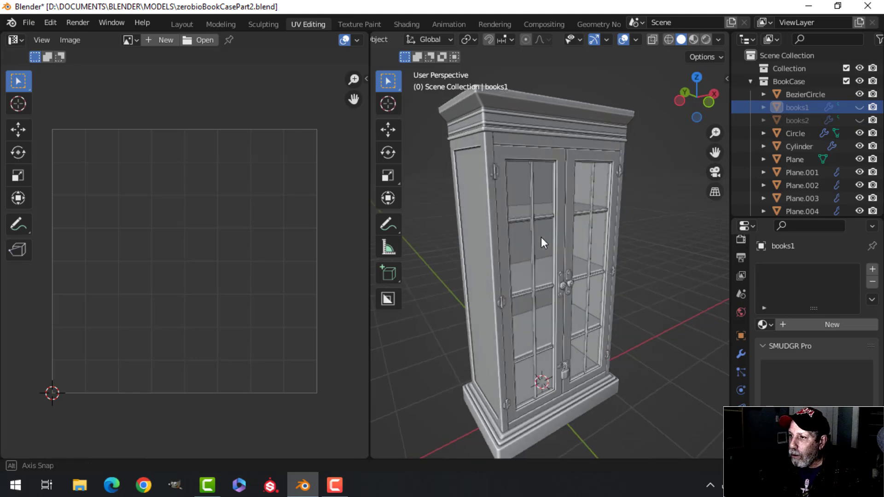
mouse_move(554, 252)
middle_mouse_down()
mouse_move(531, 244)
mouse_move(544, 256)
middle_mouse_up()
scroll(544, 256, "up", 2)
middle_click_drag(520, 226, 476, 182, "shift")
scroll(476, 181, "down", 2)
middle_click_drag(490, 214, 519, 251)
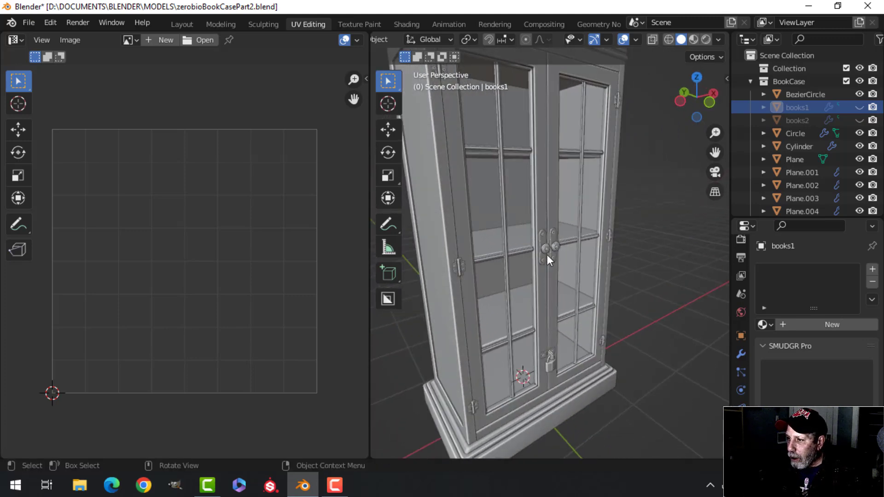
scroll(519, 252, "up", 2)
middle_click_drag(569, 241, 558, 263)
left_click(527, 211)
scroll(570, 241, "up", 3)
key("KP_Divide")
key("Tab")
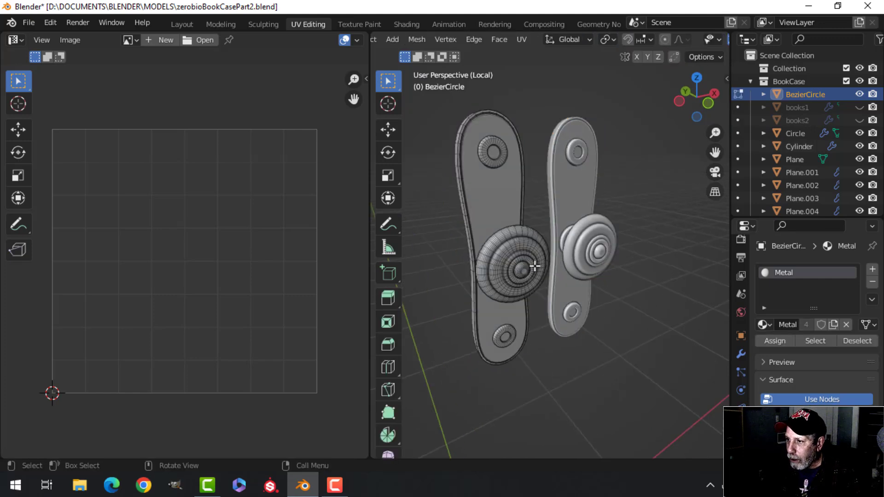
Examine the handle's back plate, screw rings and knob geometry up close to plan the seams
scroll(535, 266, "up", 2)
middle_click_drag(502, 220, 576, 255, "shift")
scroll(564, 288, "up", 3)
left_click(531, 241)
scroll(545, 256, "down", 4)
scroll(599, 256, "up", 5)
scroll(528, 237, "down", 2)
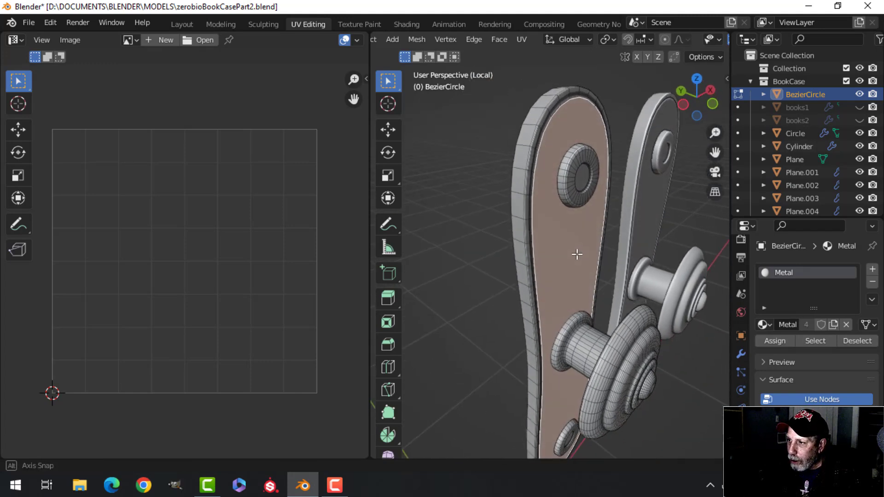
scroll(571, 240, "up", 3)
middle_click_drag(566, 225, 576, 249)
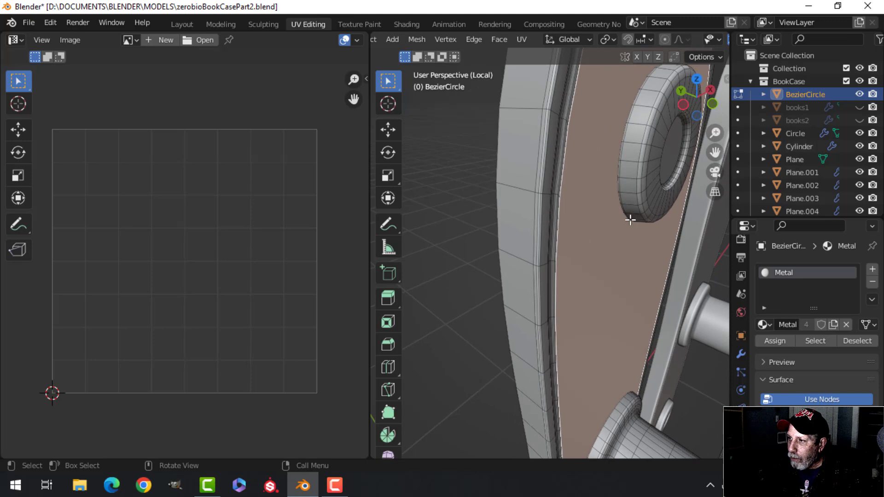
middle_click_drag(625, 220, 583, 218)
scroll(509, 246, "down", 2)
middle_click_drag(509, 247, 536, 265)
middle_click_drag(518, 219, 533, 232)
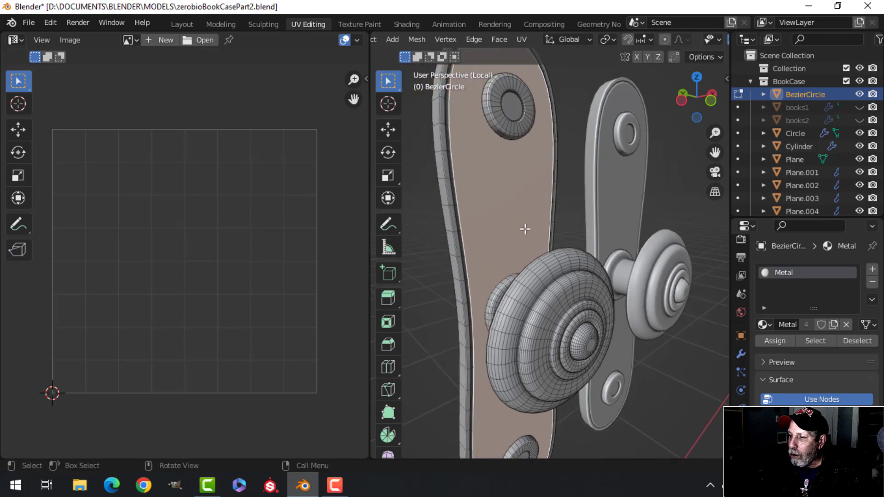
scroll(527, 230, "up", 2)
scroll(520, 237, "up", 1)
key("Tab")
middle_click_drag(512, 231, 531, 252, "shift")
key("Tab")
scroll(533, 251, "up", 4)
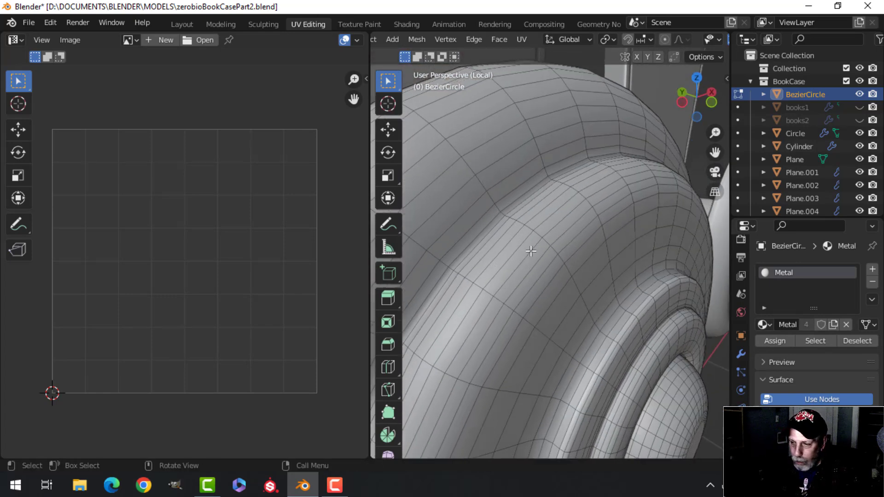
Mark seams along the concentric edge loops on the front of the handle's knob, including the loop around its tip
middle_click_drag(512, 244, 521, 243)
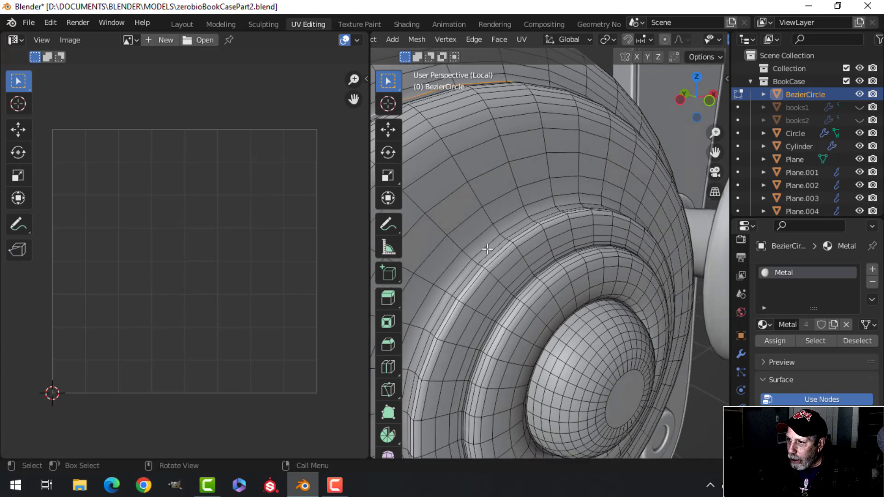
scroll(524, 257, "up", 4)
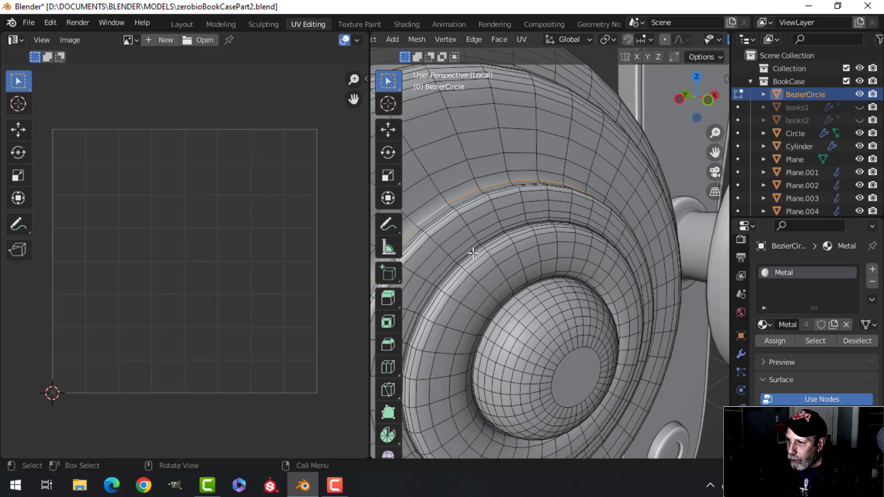
left_click(433, 209, "alt+shift")
middle_click_drag(432, 266, 530, 265, "shift")
scroll(531, 250, "down", 5)
scroll(530, 265, "up", 3)
left_click(472, 218, "alt+shift")
middle_click_drag(528, 255, 532, 262)
left_click(534, 292, "alt+shift")
scroll(558, 291, "down", 3)
key("ctrl+e")
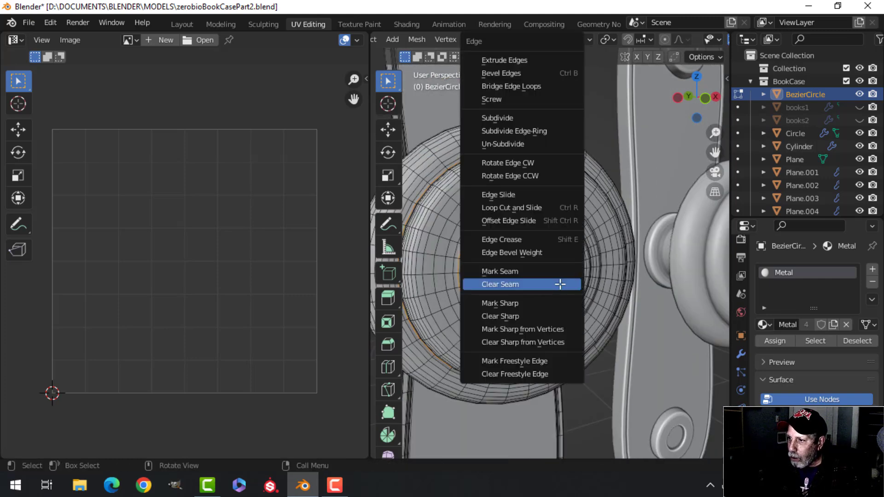
left_click(528, 271)
middle_click_drag(631, 252, 581, 270)
Select the knob's entire linked mesh and unwrap it along the marked seams
left_click(574, 258)
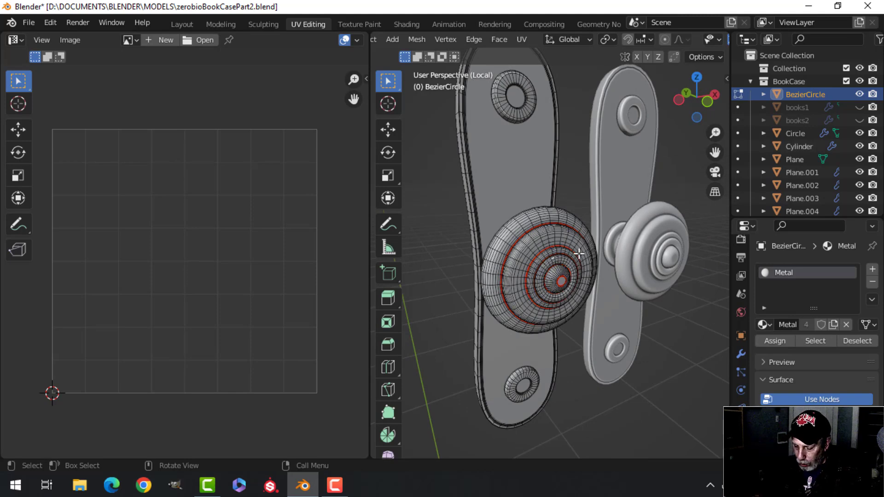
key("ctrl+l")
middle_click_drag(578, 253, 518, 259)
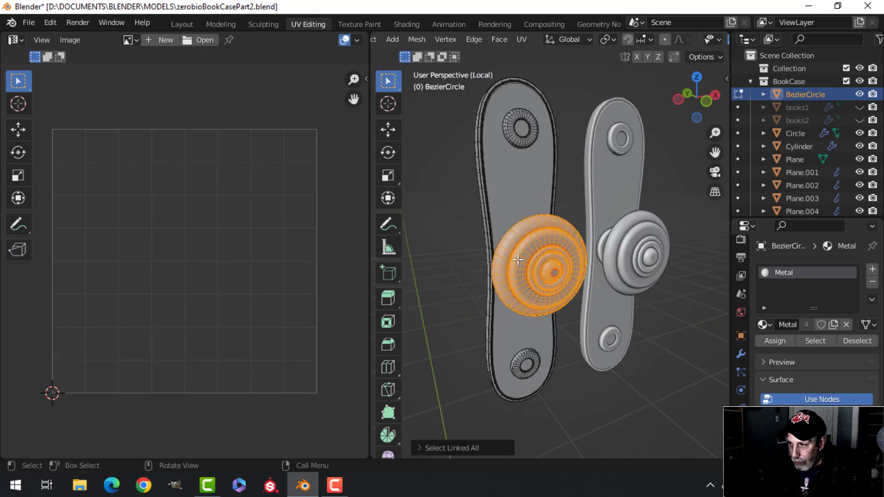
key("u")
left_click(482, 260)
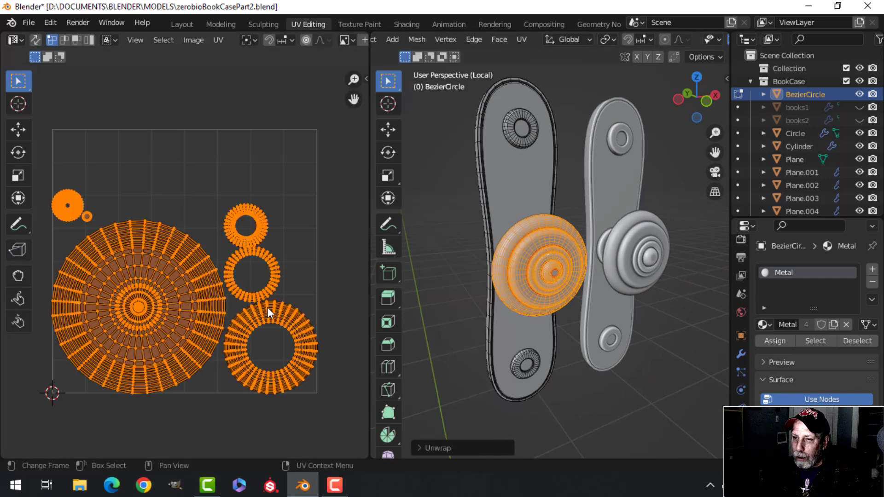
Select the linked back plate with its screw rings and apply Smart UV Project with a 66° angle limit and 0.003 island margin
scroll(265, 305, "down", 2)
middle_click_drag(525, 224, 549, 216)
left_click(548, 217)
key("l")
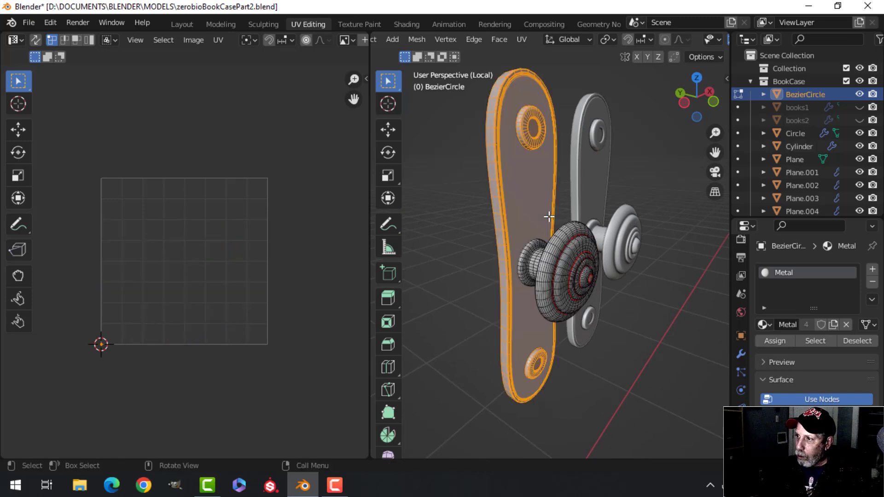
key("u")
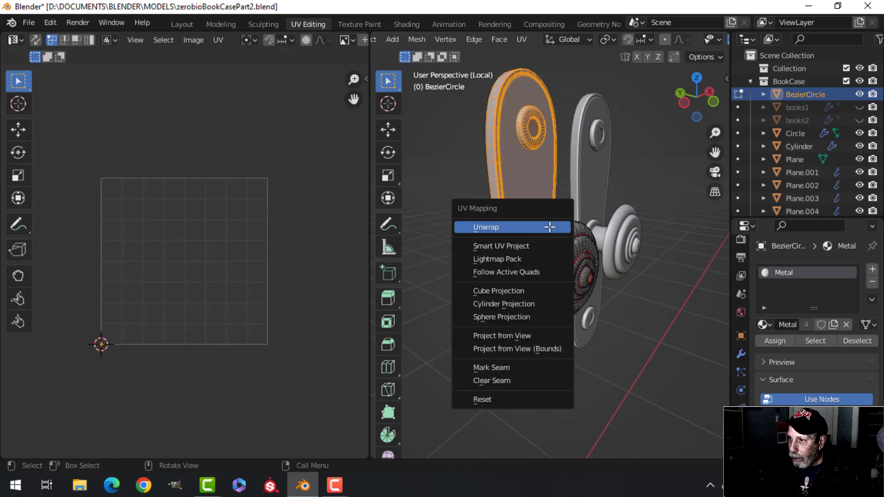
left_click(525, 246)
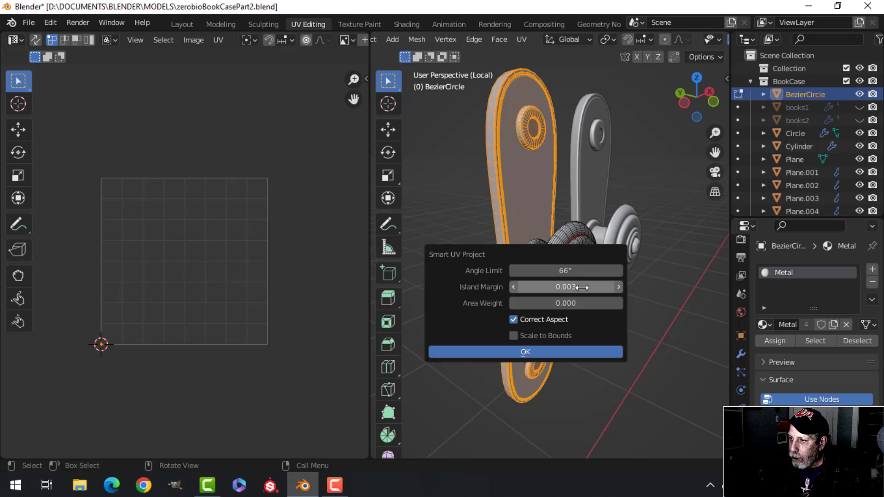
left_click(544, 351)
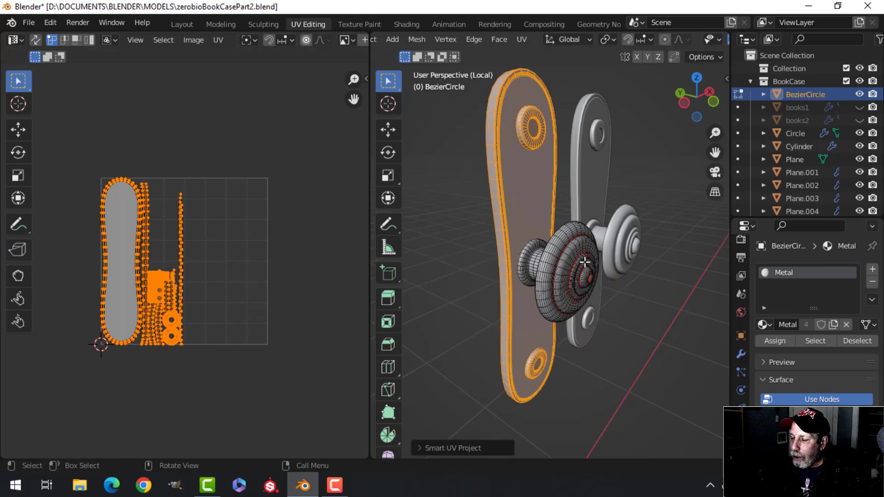
Select the whole handle mesh and review the combined UV islands of knob and plate
key("a")
scroll(287, 280, "up", 2)
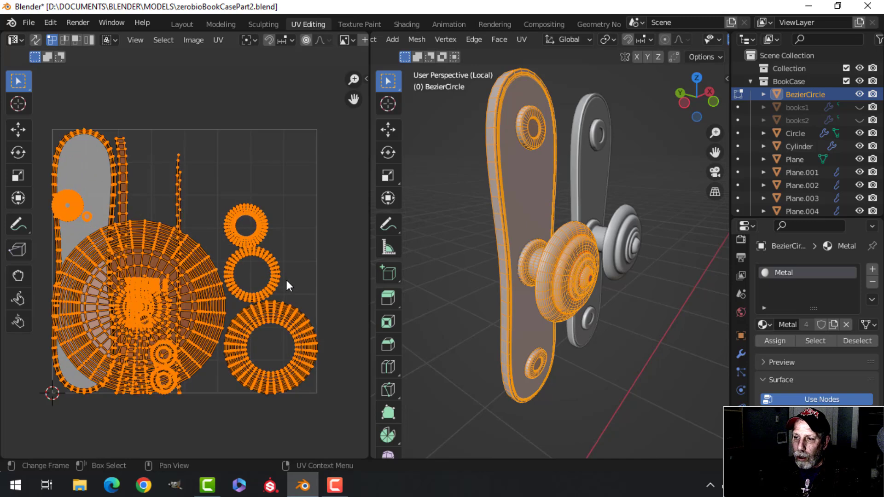
scroll(286, 281, "down", 5)
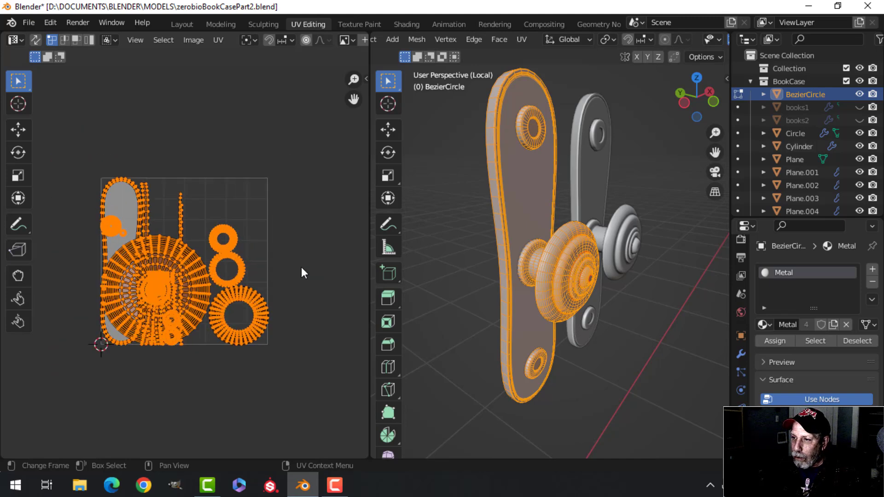
Return to Object Mode, leave local view and hide the door handles
key("Tab")
key("KP_Divide")
scroll(556, 247, "down", 5)
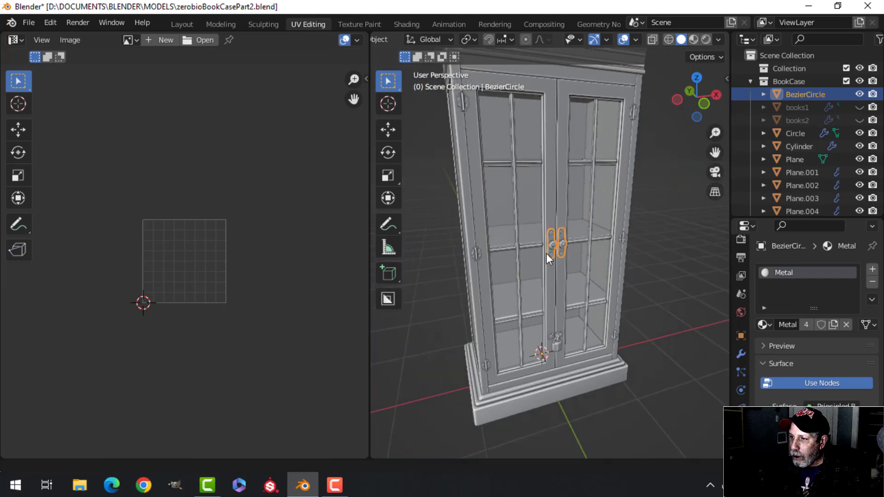
scroll(510, 268, "up", 5)
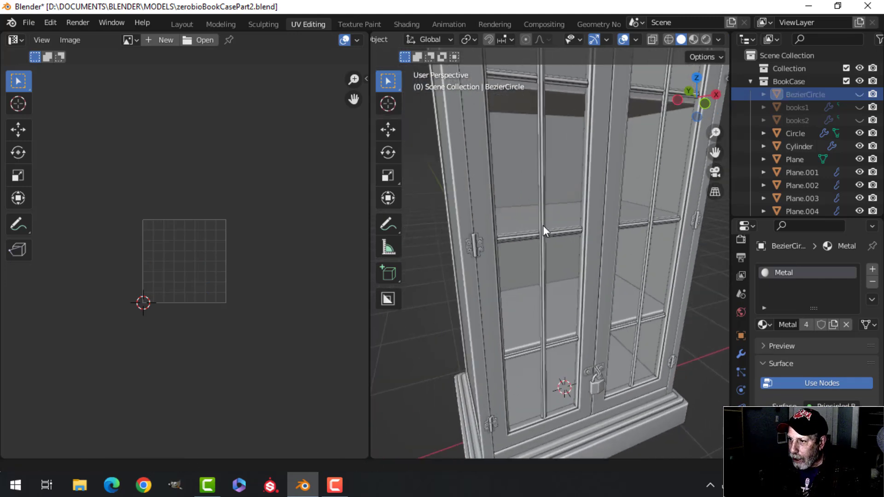
Open the hinges' mesh in Edit Mode and examine the hinge pieces, screws and modifier stack up close
left_click(492, 233)
scroll(506, 237, "down", 5)
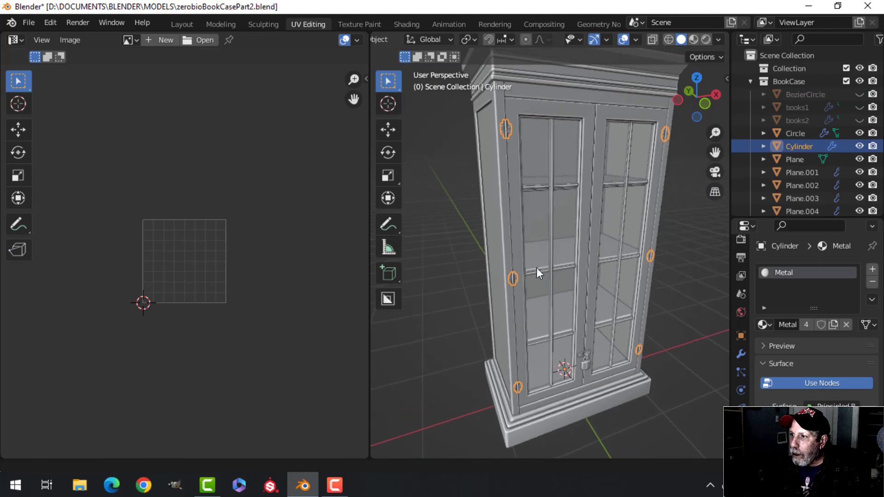
key("Tab")
scroll(545, 252, "up", 5)
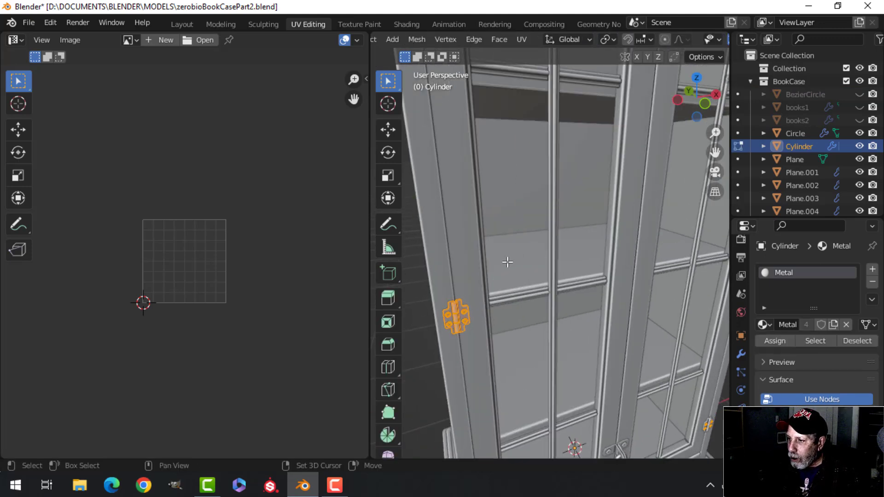
scroll(505, 262, "down", 4)
left_click(741, 354)
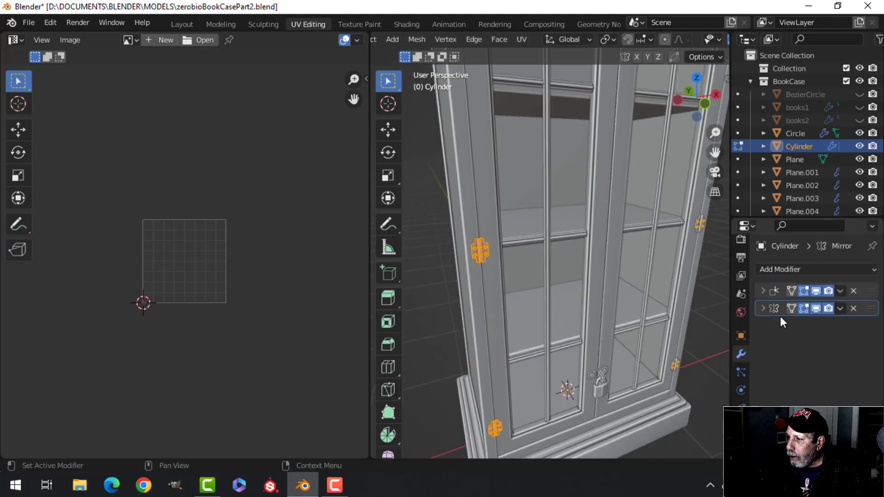
mouse_move(529, 276)
middle_mouse_down()
mouse_move(547, 267)
mouse_move(533, 260)
middle_mouse_up()
middle_click_drag(583, 236, 472, 275, "shift")
scroll(635, 208, "up", 2)
middle_click_drag(634, 208, 535, 245, "shift")
scroll(536, 244, "up", 3)
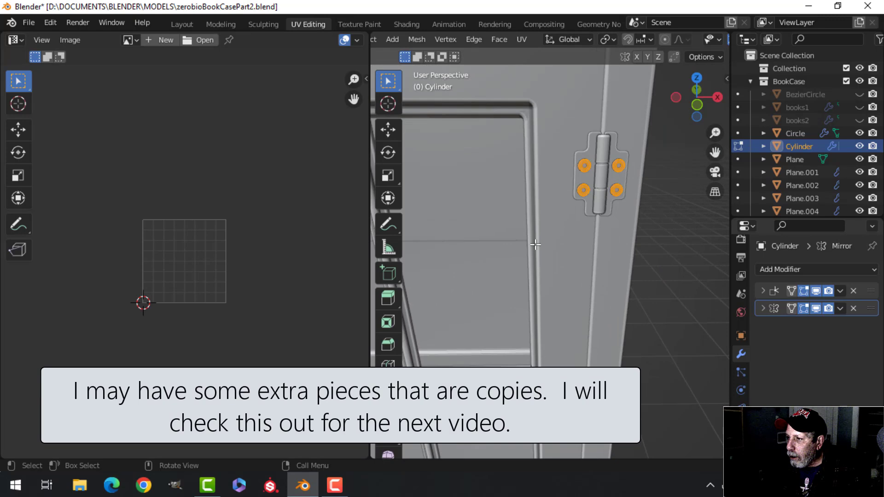
scroll(550, 233, "down", 2)
Return to Object Mode and check whether the upper hinge plate and its screws belong to the same object
key("Tab")
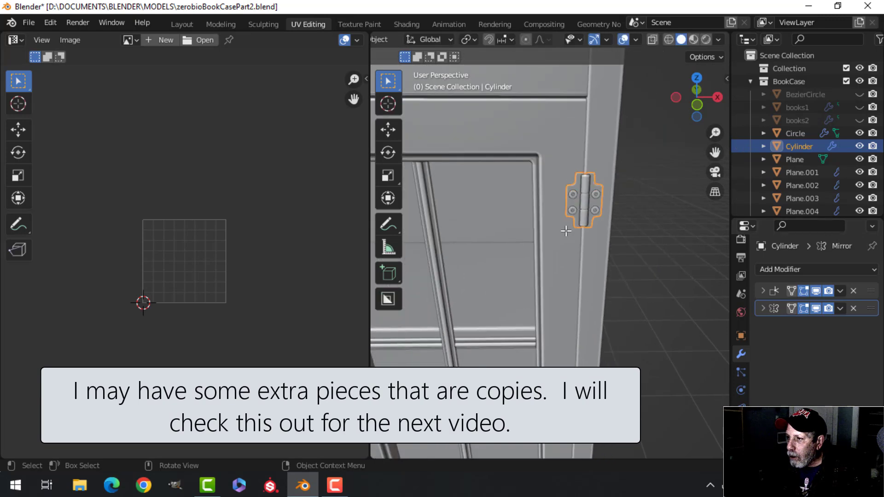
left_click(573, 192)
scroll(578, 224, "down", 1)
left_click(578, 224)
scroll(504, 245, "down", 5)
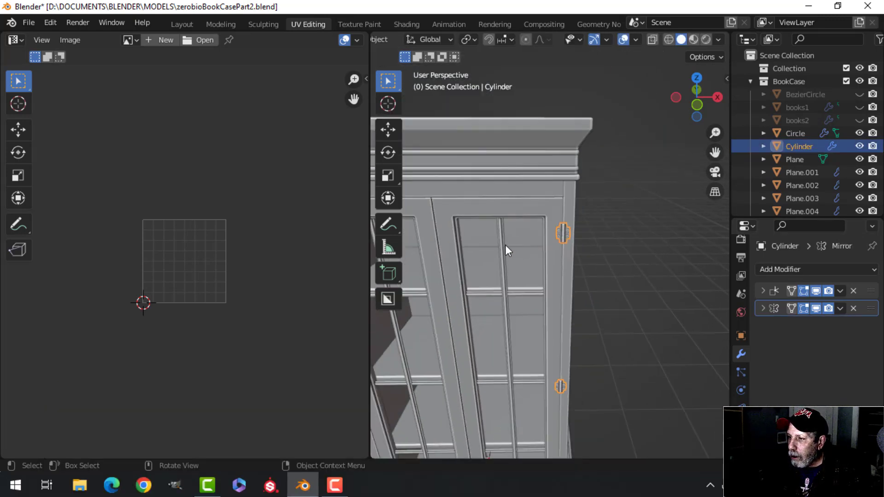
Apply Smart UV Project to the whole hinge mesh with a 66° angle limit and 0.003 island margin
middle_click_drag(573, 241, 604, 250)
key("Tab")
scroll(594, 249, "up", 4)
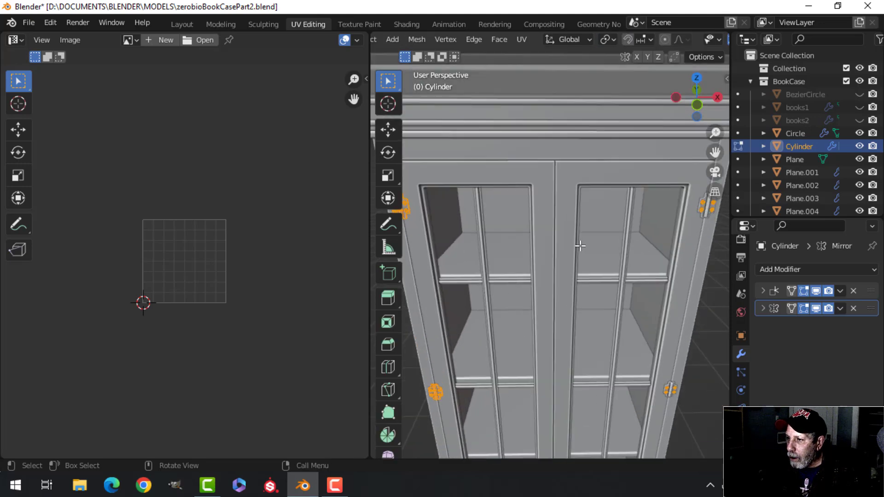
scroll(598, 237, "down", 4)
scroll(454, 247, "up", 3)
scroll(529, 257, "down", 2)
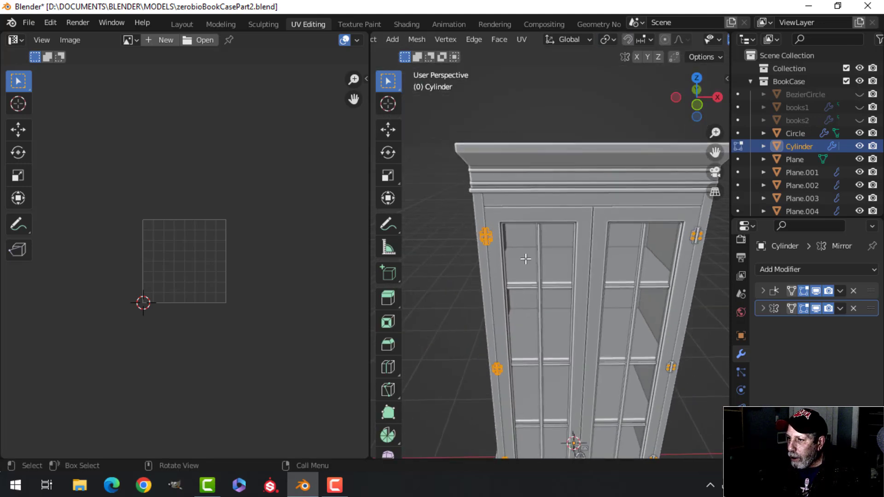
scroll(503, 249, "up", 3)
middle_click_drag(503, 249, 545, 248)
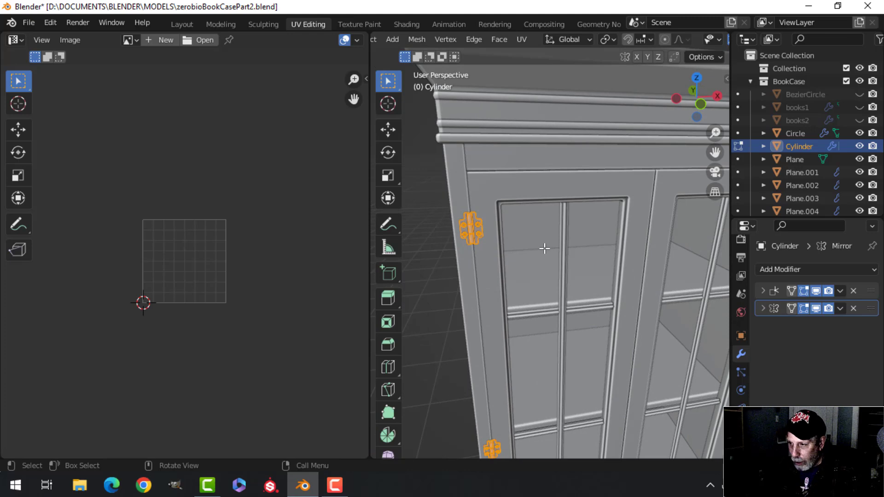
key("u")
left_click(544, 248)
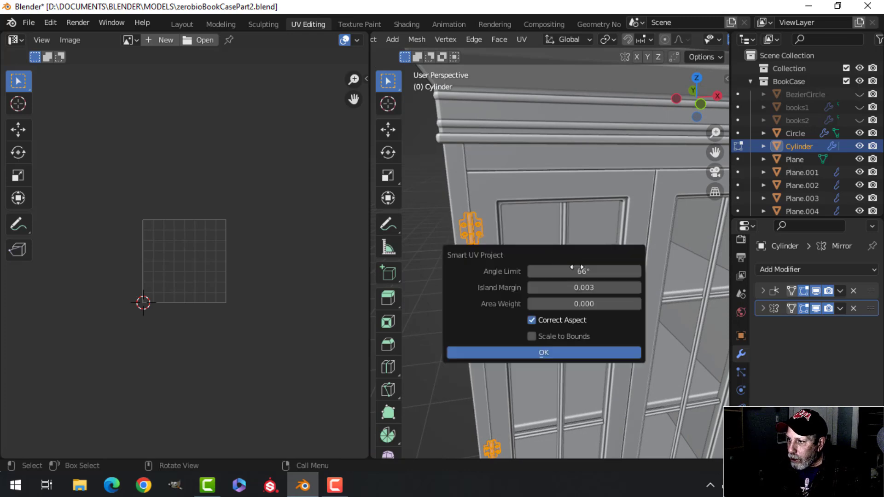
left_click(576, 352)
scroll(202, 266, "up", 2)
scroll(203, 266, "down", 2)
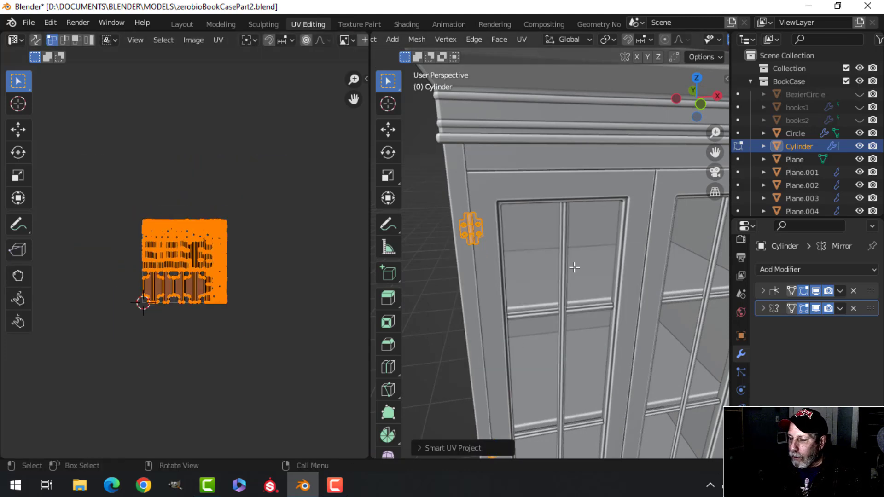
Return to Object Mode and select the padlock together with the latch plates behind it
key("Tab")
scroll(600, 271, "down", 4)
middle_click_drag(607, 310, 568, 228, "shift")
middle_click_drag(574, 297, 543, 209, "shift")
scroll(552, 260, "up", 3)
scroll(549, 295, "up", 3)
middle_click_drag(550, 310, 532, 253, "shift")
left_click(537, 257)
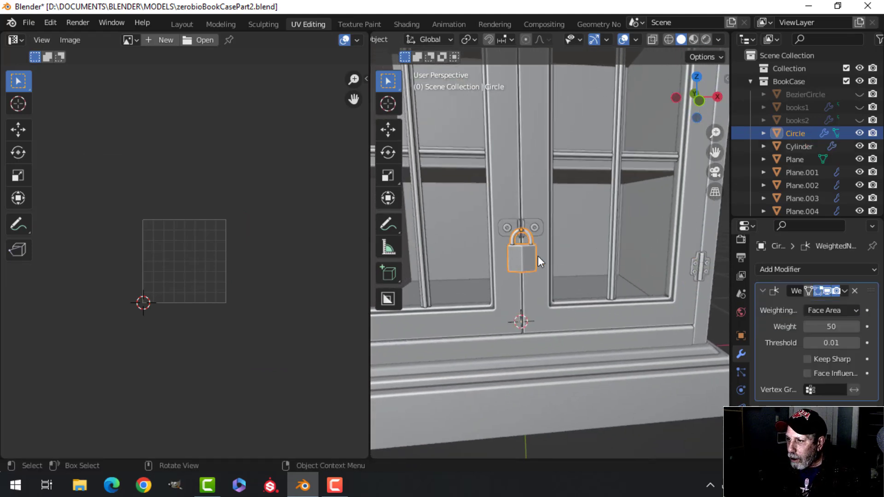
left_click(533, 228)
Apply Smart UV Project to the padlock and latch meshes with a 66° angle limit and 0.003 island margin
key("Tab")
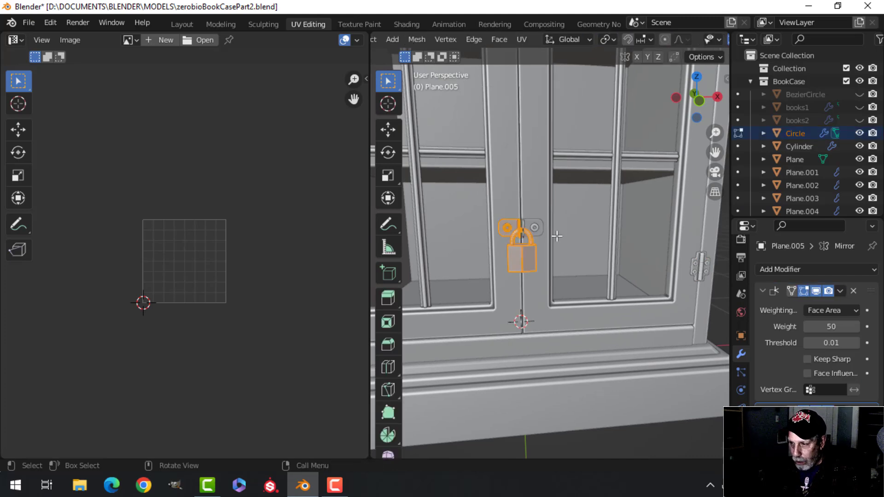
key("u")
left_click(523, 236)
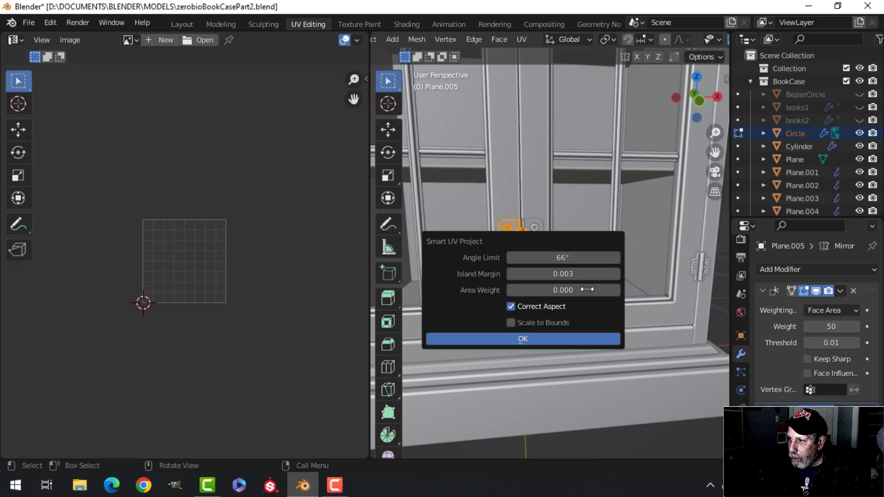
left_click(564, 341)
scroll(558, 281, "down", 4)
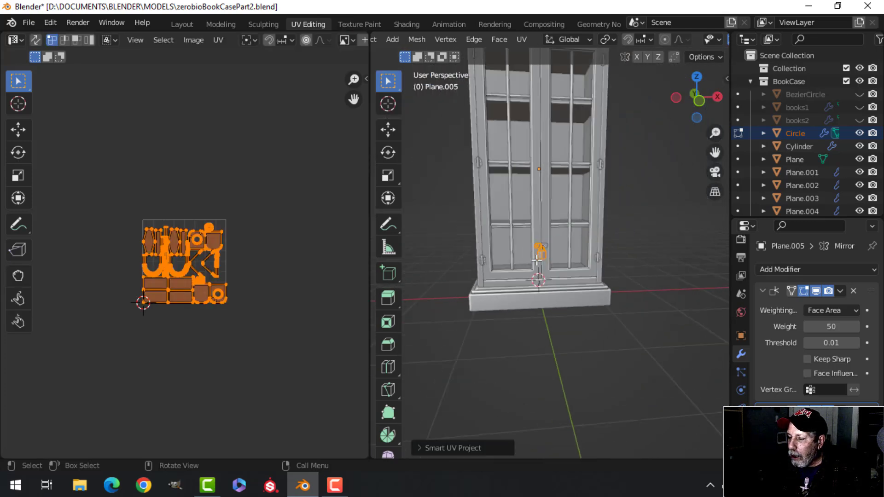
key("Tab")
Add the hinges to the selection and reveal all hidden objects of the bookcase
left_click(490, 175)
mouse_move(551, 202)
middle_mouse_down()
mouse_move(563, 250)
mouse_move(543, 197)
middle_mouse_up()
scroll(543, 236, "up", 7)
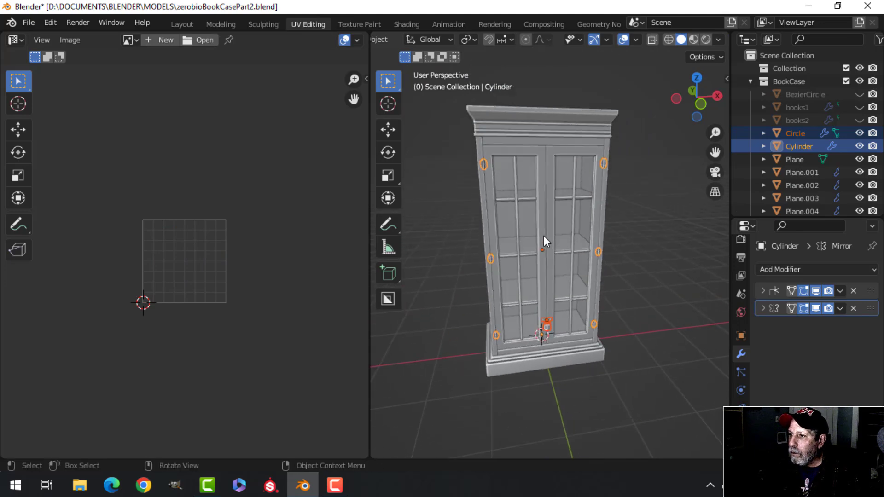
scroll(547, 202, "down", 5)
middle_click_drag(546, 205, 558, 242)
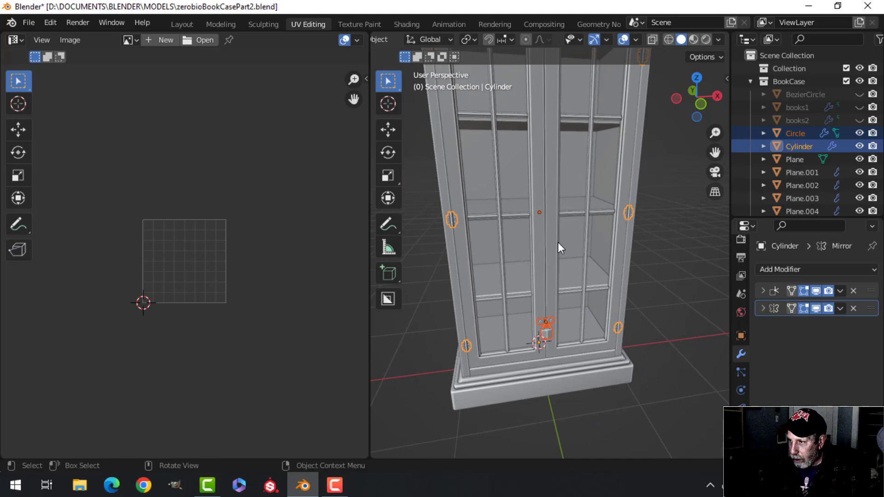
key("KP_Divide")
key("KP_Divide")
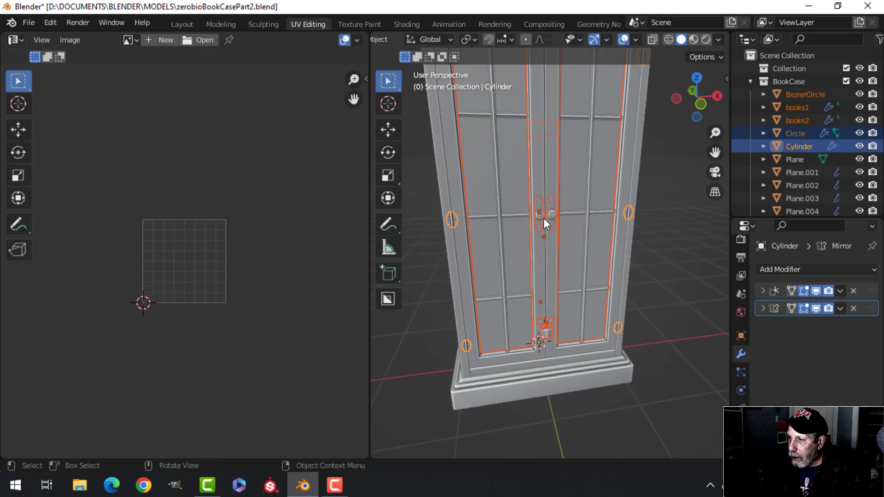
Select the door handles, hinges, padlock and latch together and open their meshes in Edit Mode to view their combined UVs
left_click(543, 217)
left_click(452, 219, "shift")
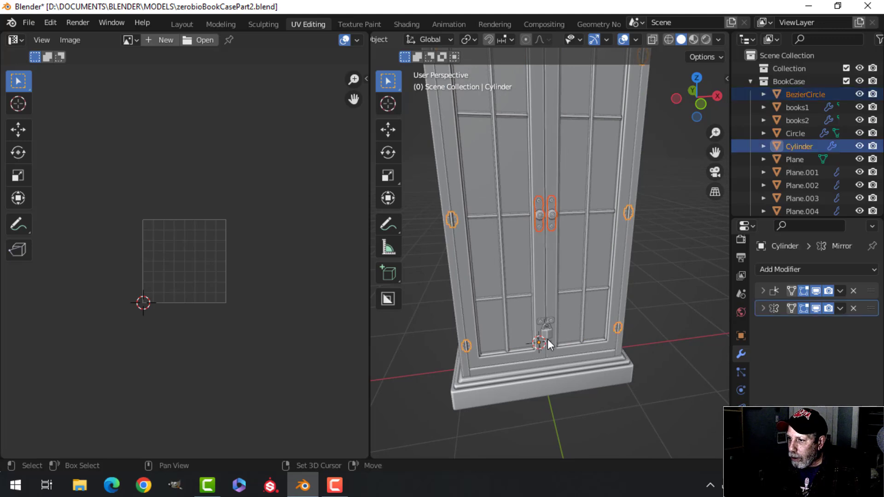
left_click(543, 330, "shift")
left_click(543, 330, "shift")
scroll(564, 265, "down", 4)
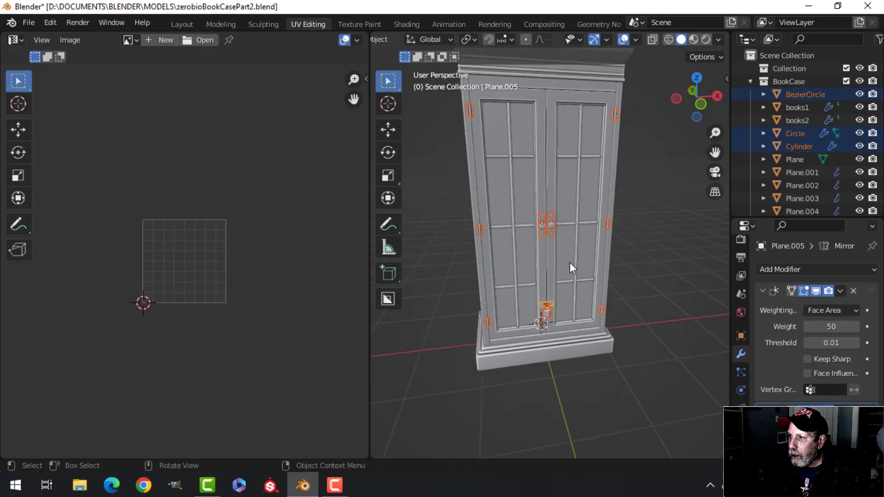
scroll(571, 264, "up", 4)
key("Tab")
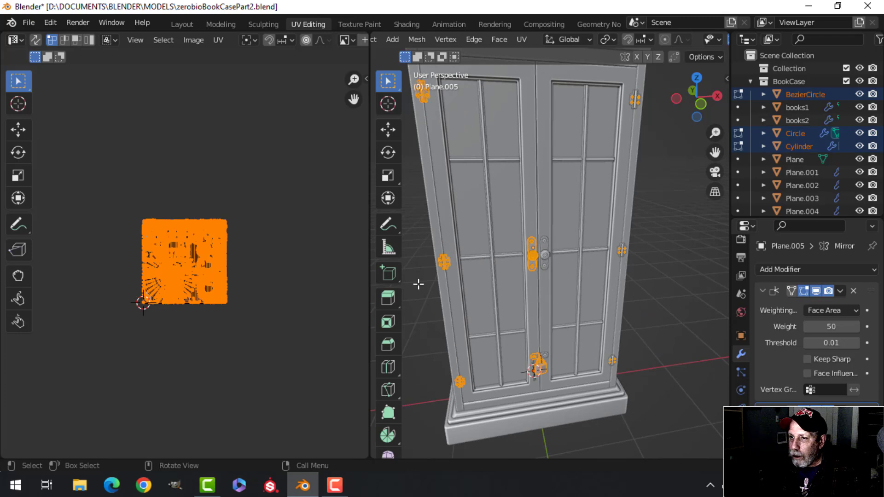
scroll(249, 284, "up", 5)
scroll(249, 282, "down", 1)
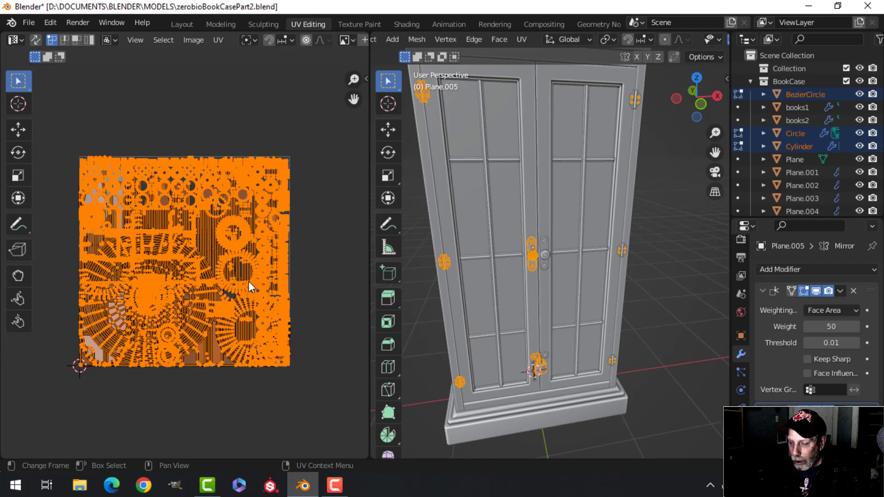
Pack the combined metal UV islands into a single tile with UVPackmaster3 and repack them with rotation enabled
left_click(219, 40)
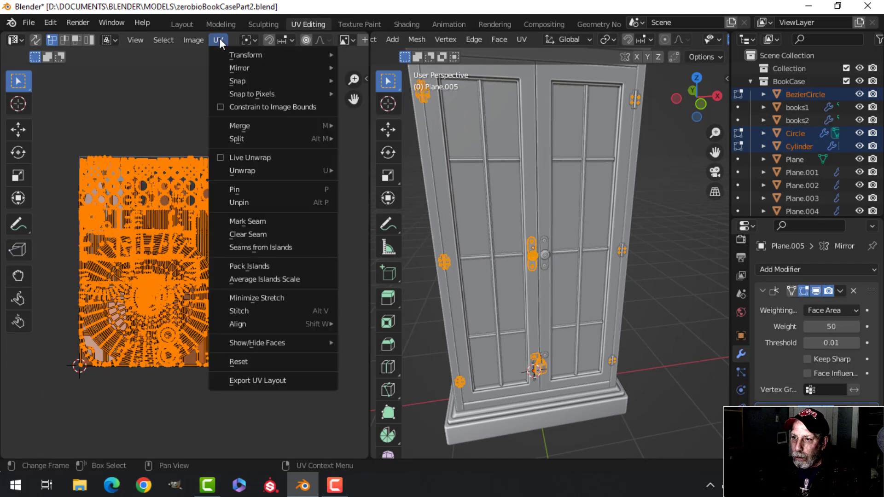
left_click(256, 266)
key("n")
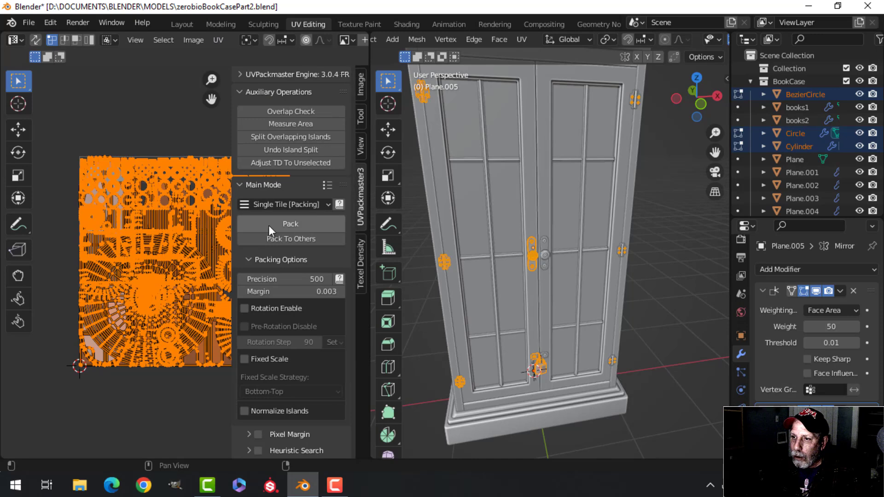
left_click(298, 224)
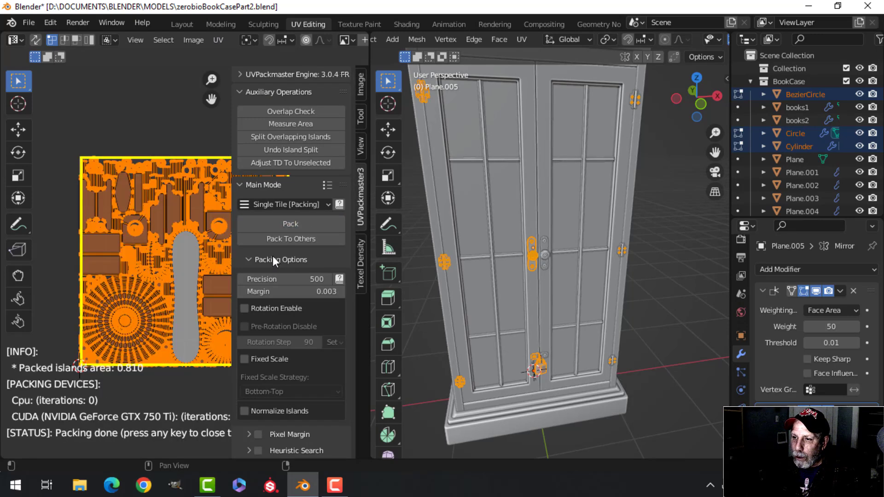
key("n")
key("n")
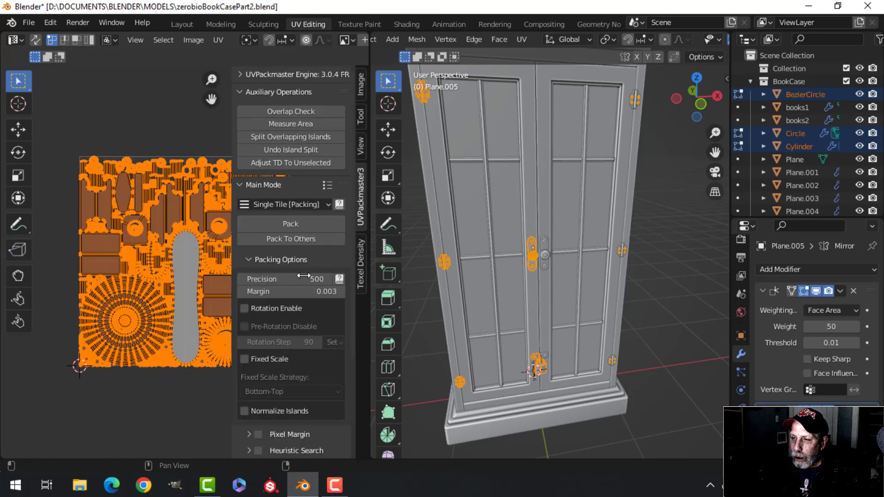
left_click(250, 309)
left_click(300, 225)
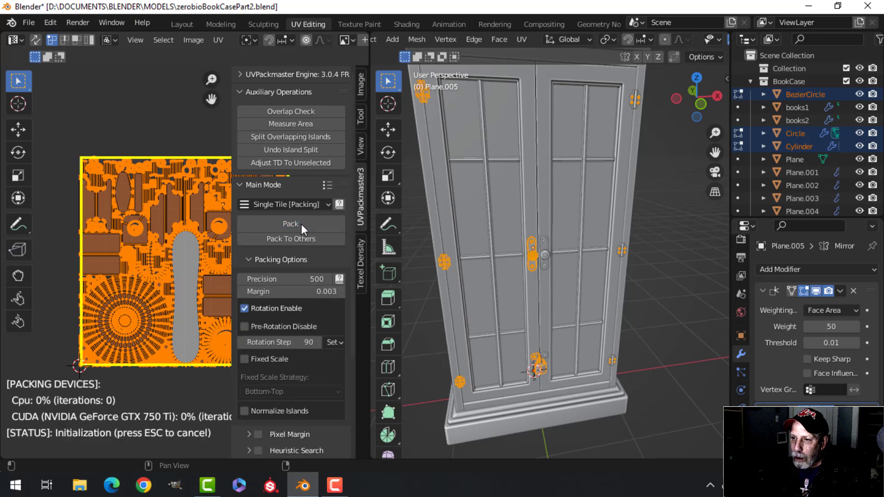
key("n")
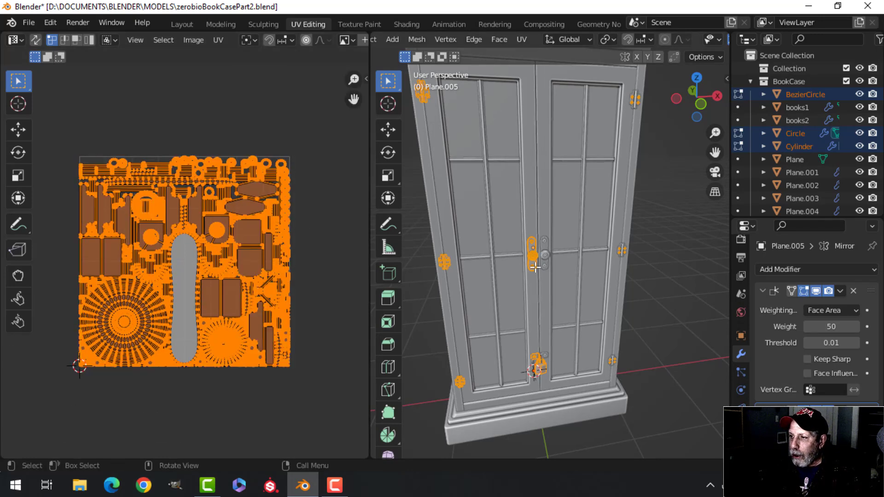
Return to Object Mode and hide the packed metal hardware and the door glass
key("Tab")
key("h")
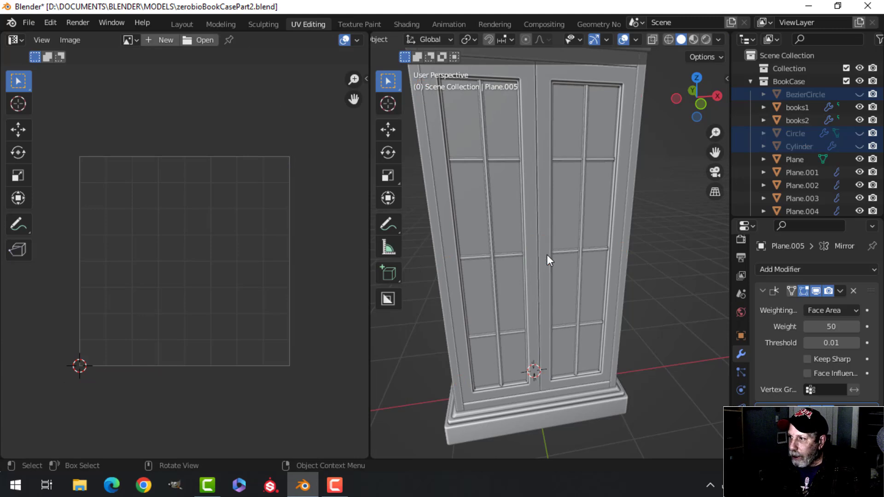
scroll(506, 236, "down", 2)
left_click(520, 217)
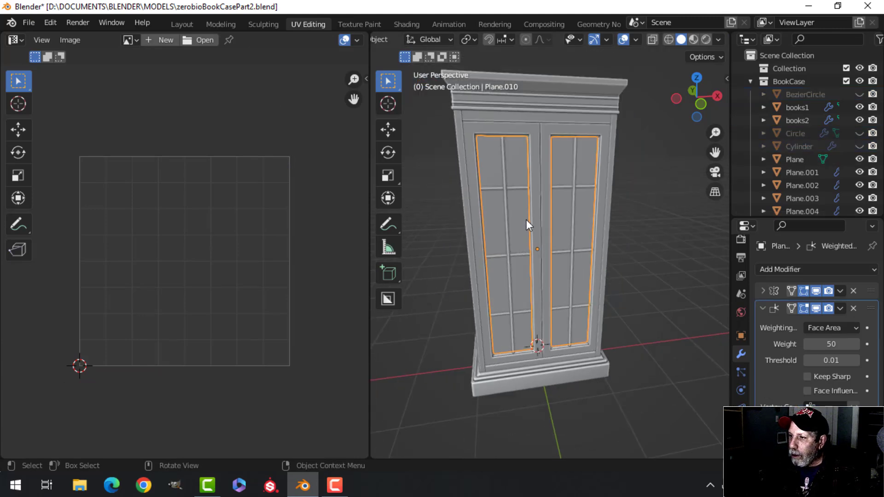
key("h")
Hide the books1 and books2 objects on the upper shelves
left_click(519, 171)
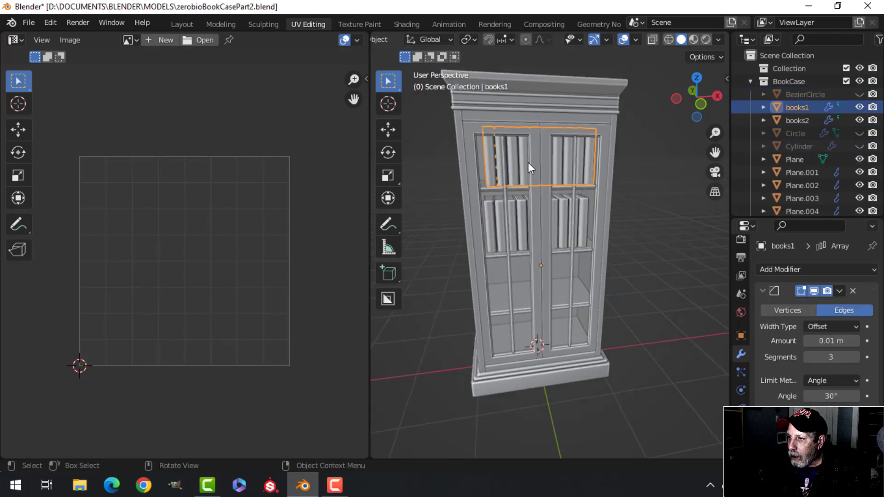
left_click(857, 106)
left_click(859, 120)
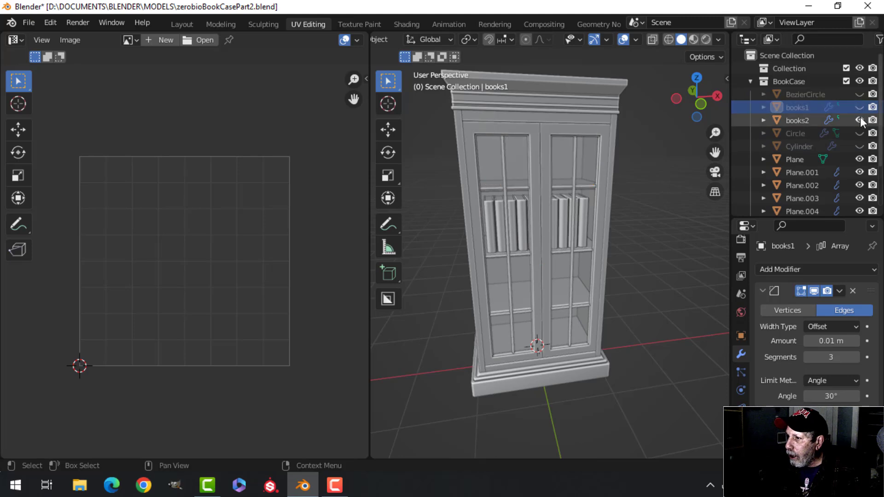
Open the bookcase's top cornice in Edit Mode, deselect everything and examine the marked seams around its front corner
middle_click_drag(538, 227, 524, 138)
left_click(523, 138)
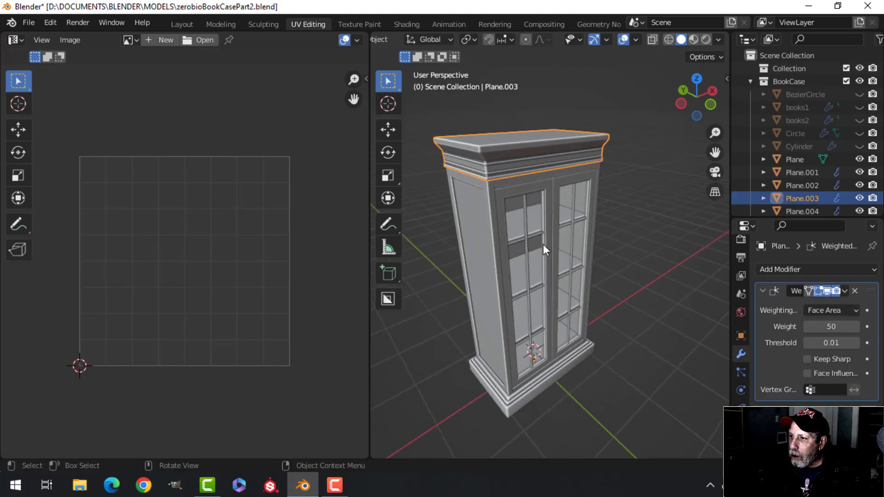
middle_click_drag(543, 244, 546, 241)
key("Tab")
scroll(552, 257, "up", 8)
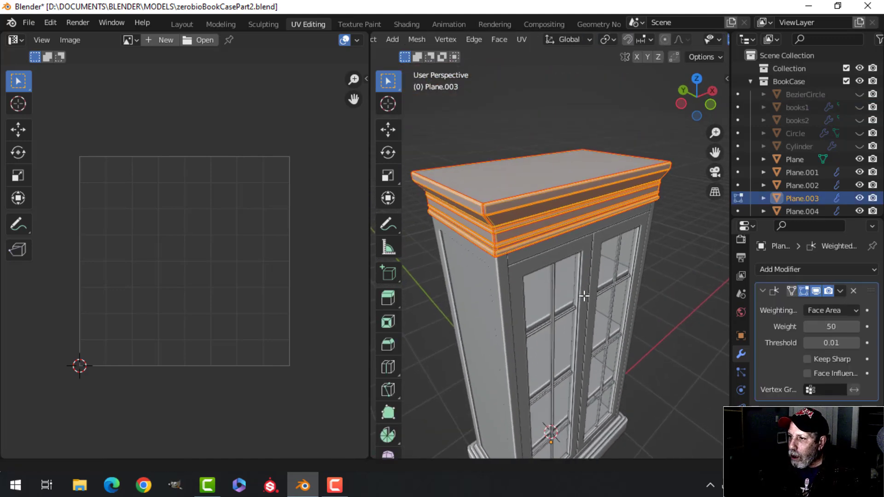
key("alt+a")
middle_click_drag(534, 253, 537, 270)
scroll(552, 203, "up", 5)
scroll(531, 282, "down", 3)
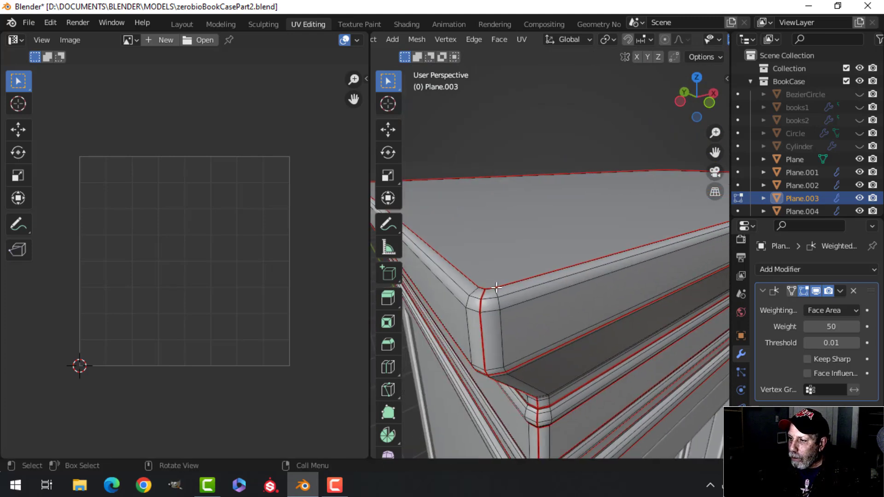
Examine the marked seams down the cornice's corner mouldings and around its back and side
middle_click_drag(547, 331, 509, 236)
middle_click_drag(580, 309, 534, 228, "shift")
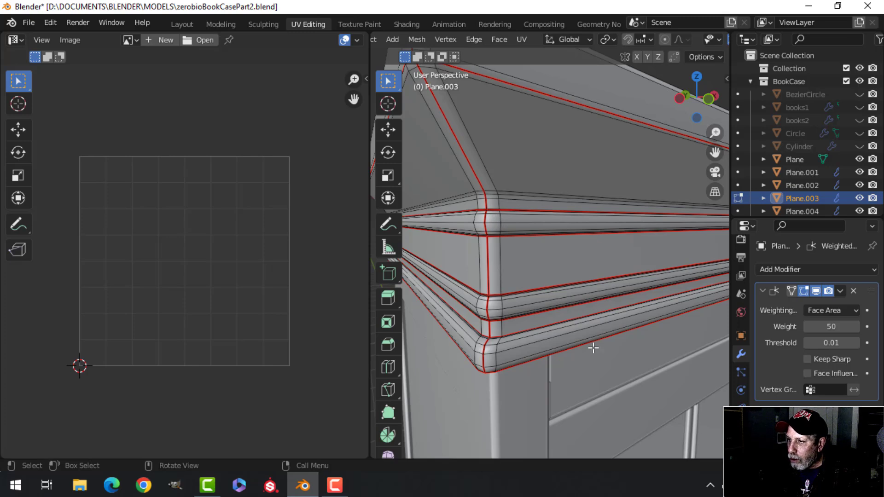
scroll(570, 290, "down", 3)
scroll(572, 291, "up", 4)
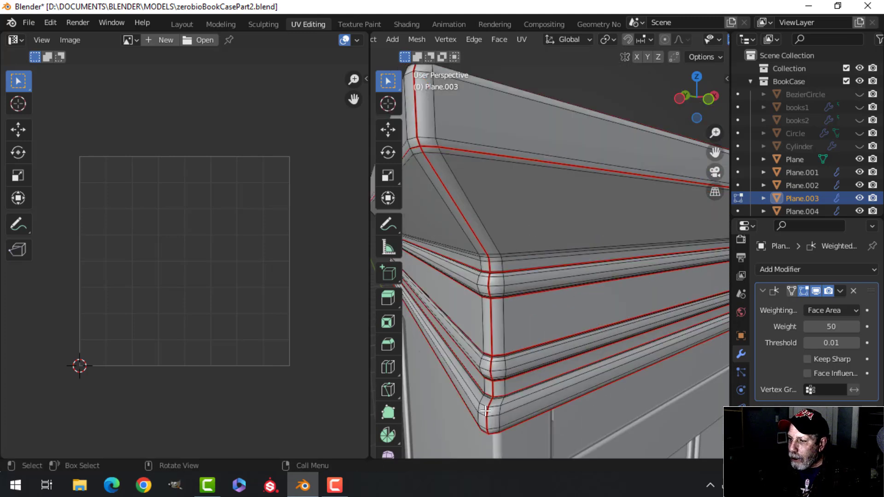
scroll(498, 235, "down", 6)
middle_click_drag(554, 269, 687, 273)
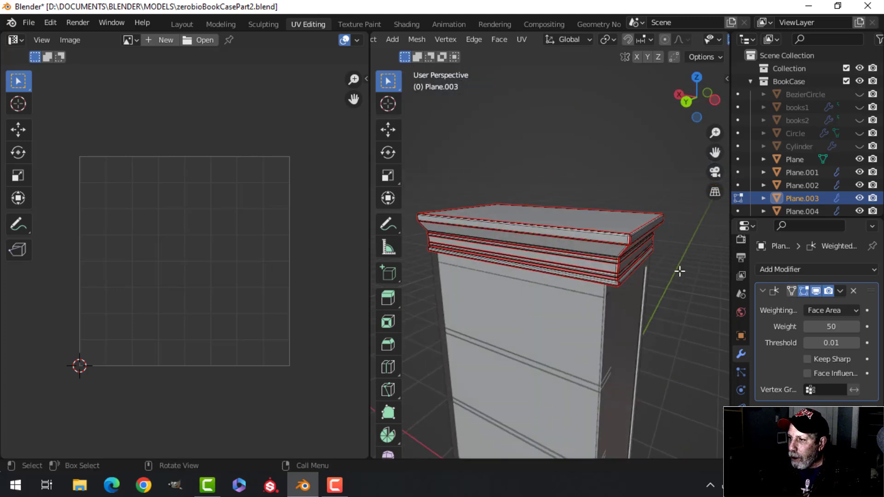
middle_click_drag(557, 256, 604, 287)
scroll(572, 305, "down", 4)
Unwrap the entire cornice along its marked seams and hide the finished object in Object Mode
key("a")
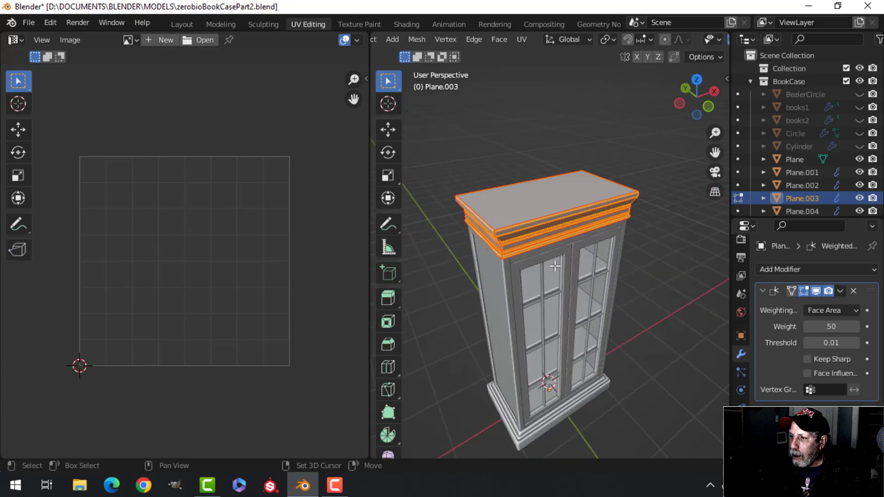
middle_click_drag(553, 256, 550, 282, "shift")
middle_click_drag(550, 282, 571, 281)
key("u")
left_click(536, 262)
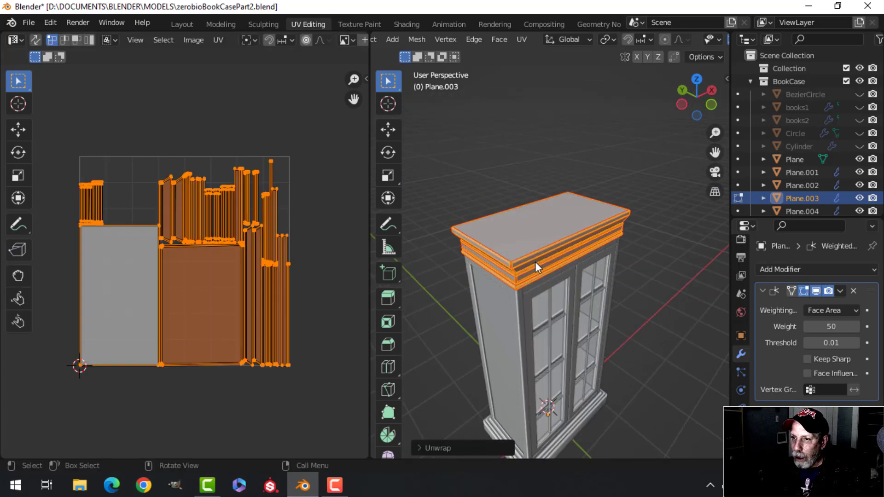
key("Tab")
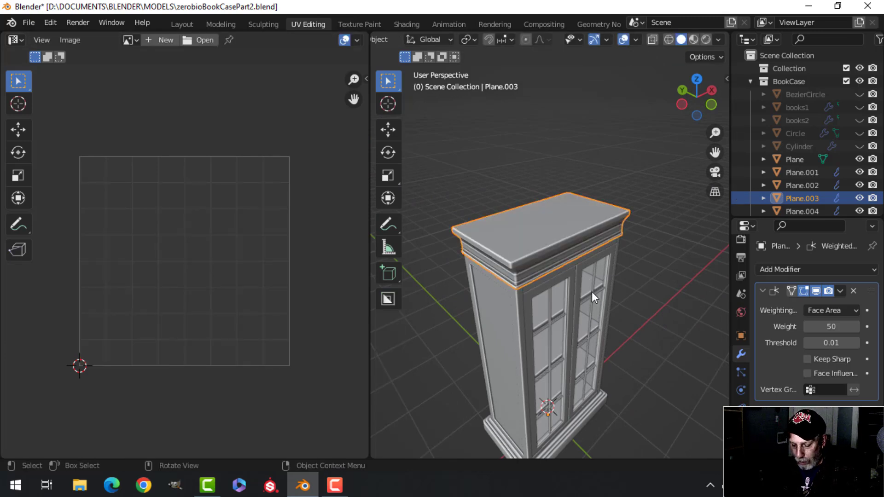
key("h")
Unwrap the bookcase's side panels using Smart UV Project with a 66° angle limit and 0.003 island margin, and hide them
middle_click_drag(592, 292, 485, 203)
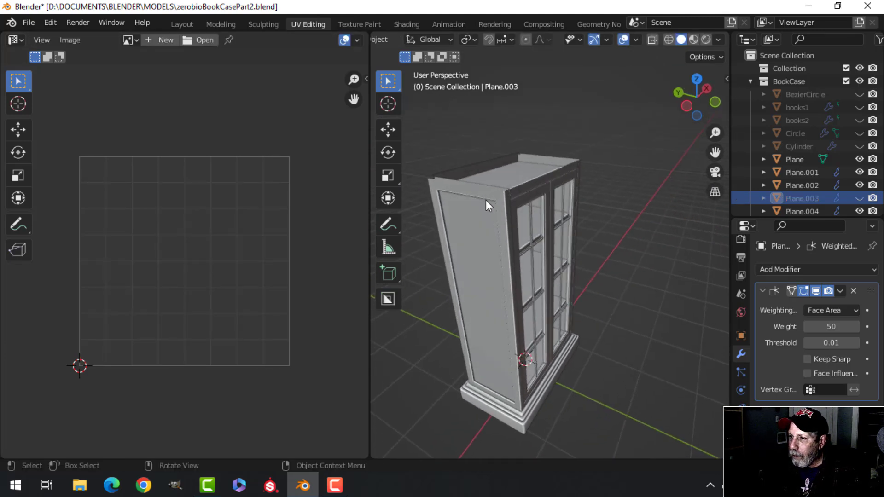
left_click(501, 225)
middle_click_drag(526, 263, 529, 254, "shift")
key("Tab")
scroll(527, 254, "up", 3)
middle_click_drag(479, 235, 529, 257)
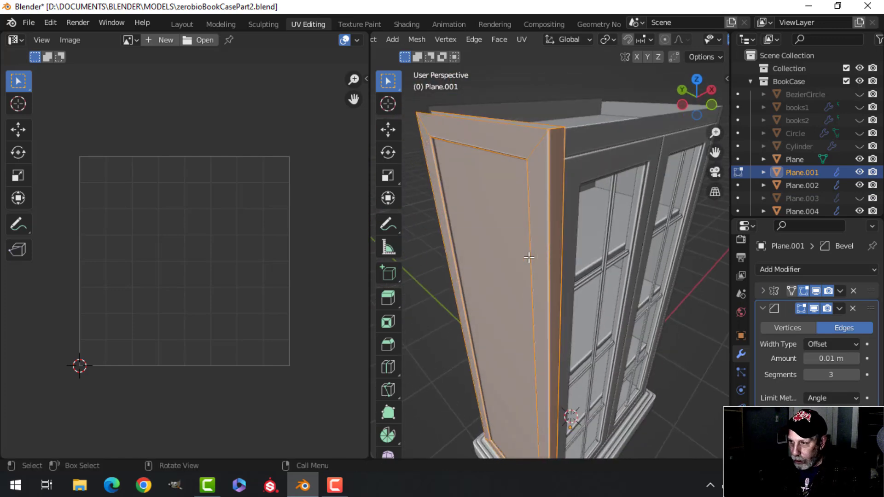
key("u")
left_click(517, 276)
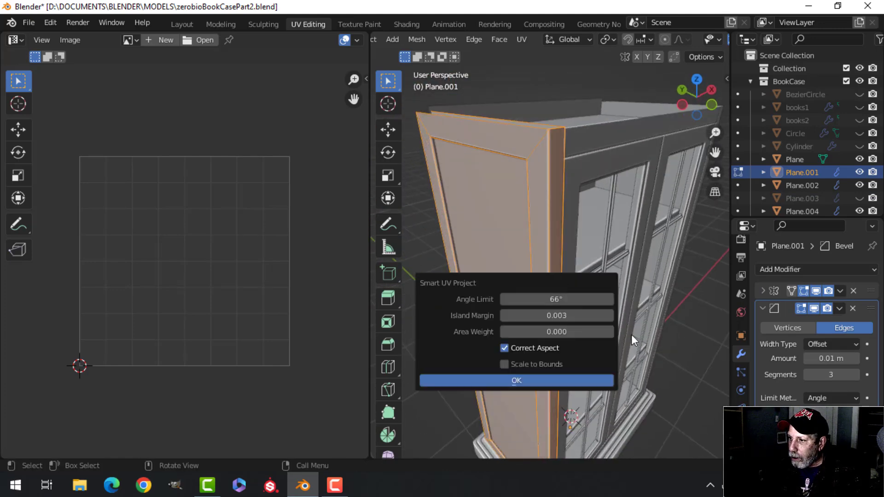
left_click(572, 379)
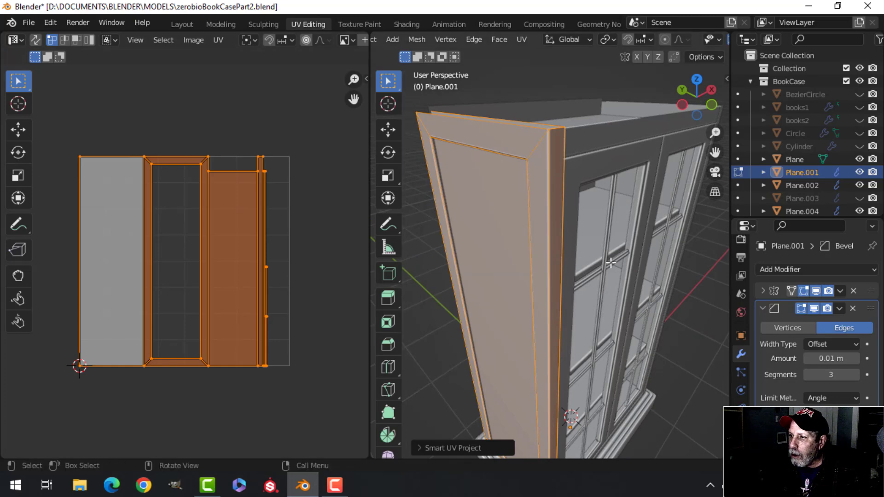
key("Tab")
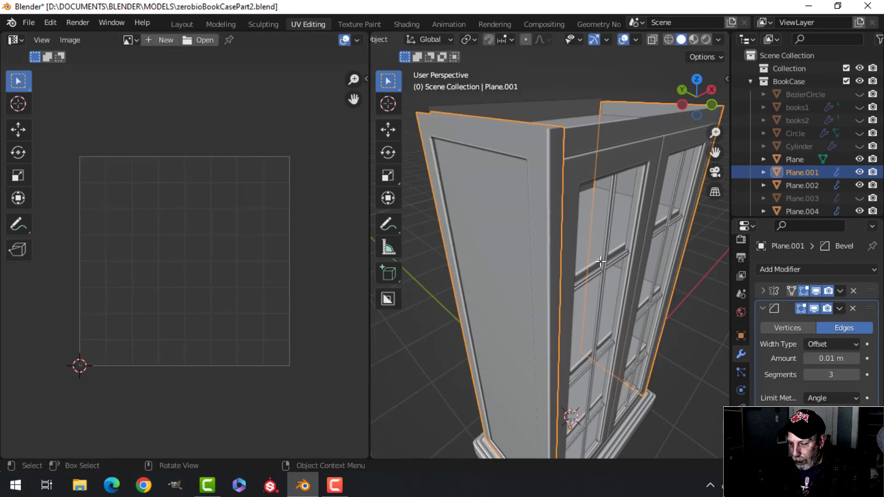
key("h")
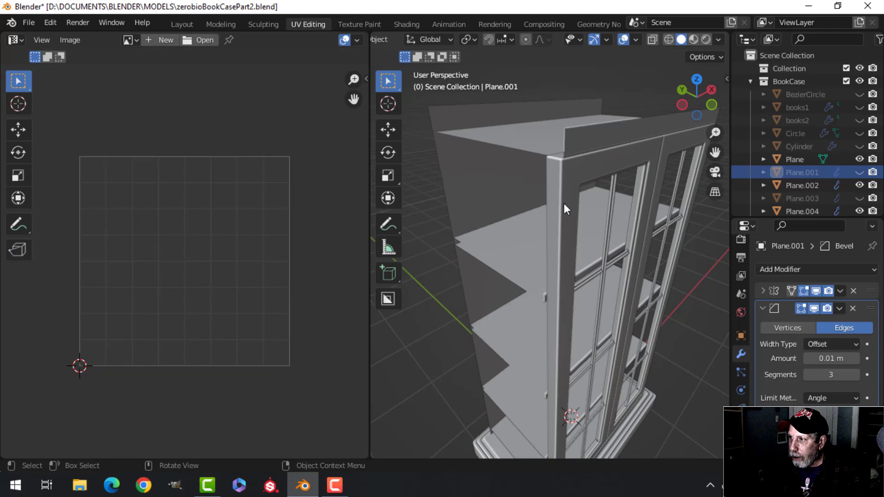
Unwrap the bookcase's top and bottom boards object with the standard Unwrap and return to Object Mode
left_click(569, 226)
left_click(528, 138)
middle_click_drag(529, 139, 579, 173)
scroll(582, 193, "down", 2)
middle_click_drag(588, 280, 573, 260)
key("Tab")
scroll(576, 260, "up", 4)
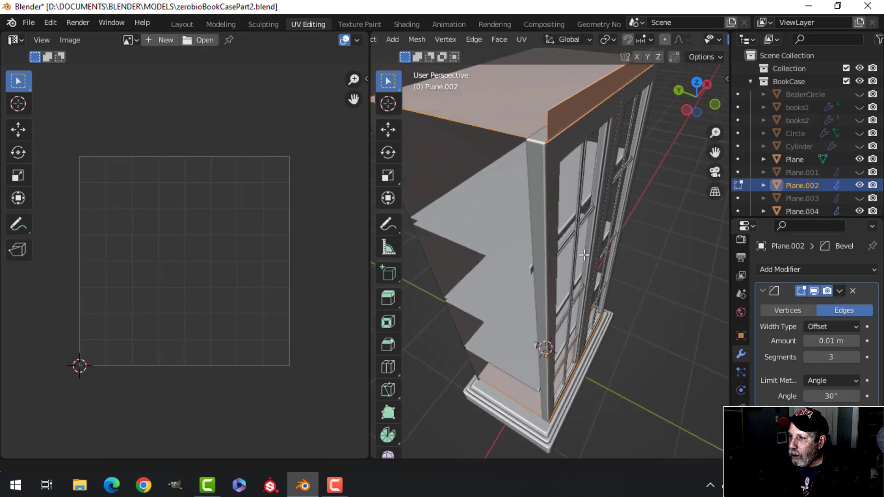
key("u")
left_click(529, 242)
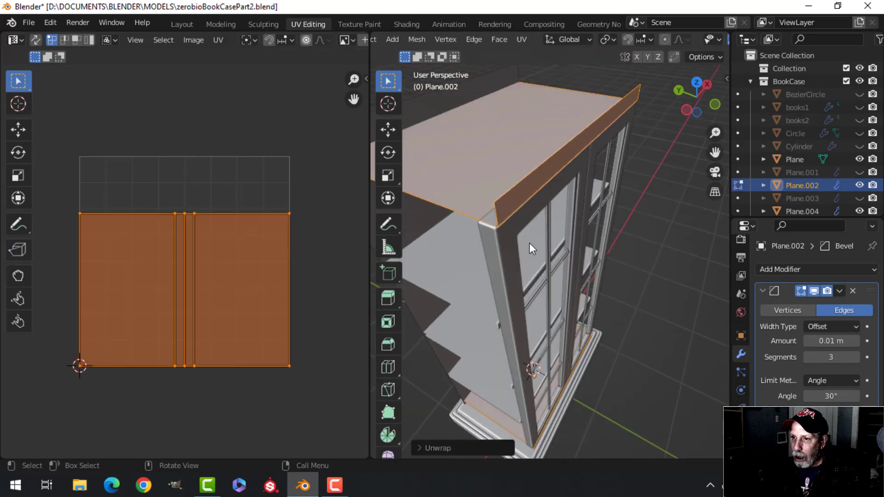
mouse_move(566, 267)
middle_mouse_down()
mouse_move(634, 249)
mouse_move(630, 235)
mouse_move(601, 248)
mouse_move(629, 284)
mouse_move(566, 244)
mouse_move(570, 267)
middle_mouse_up()
key("Tab")
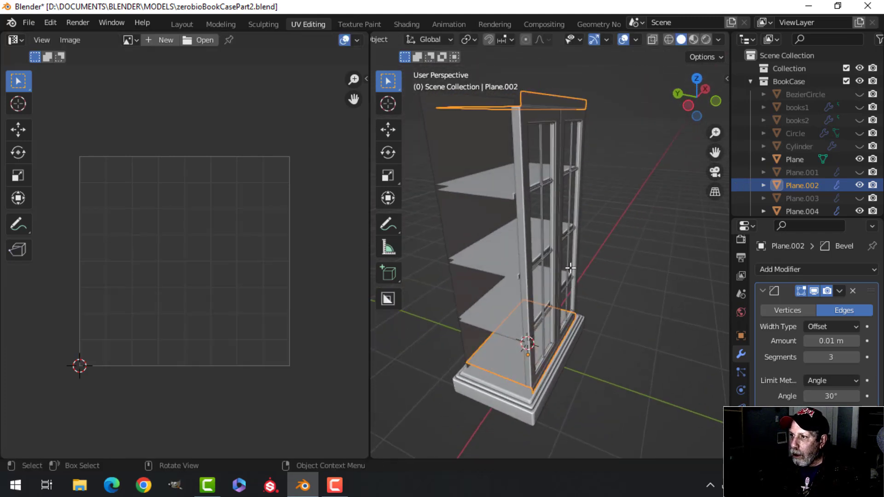
Unwrap the bookcase's back panel and hide it in Object Mode
left_click(480, 161)
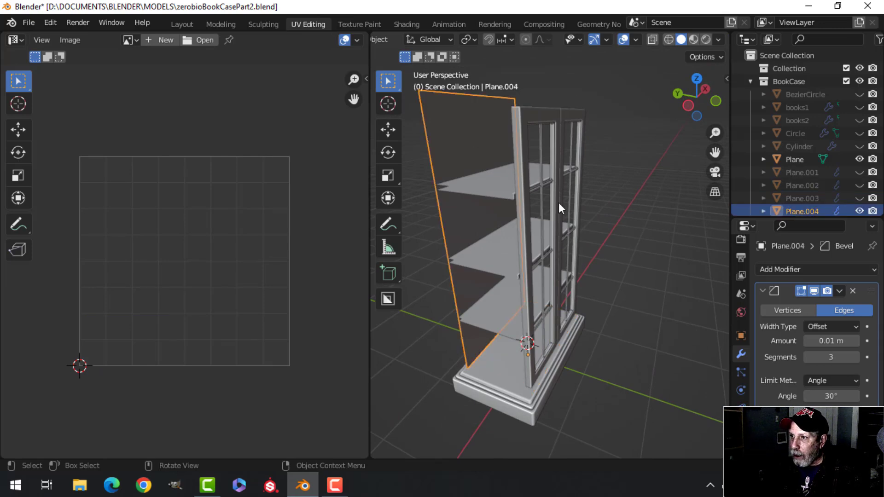
key("Tab")
key("u")
left_click(605, 236)
key("Tab")
key("h")
Unwrap the arrayed shelves with the standard Unwrap and hide them in Object Mode
left_click(496, 185)
key("Tab")
middle_click_drag(586, 240, 585, 208)
key("u")
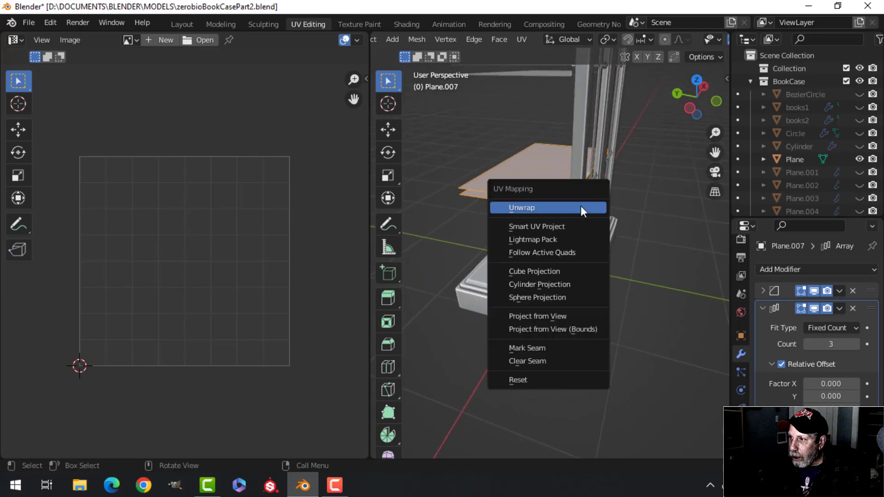
left_click(581, 208)
key("Tab")
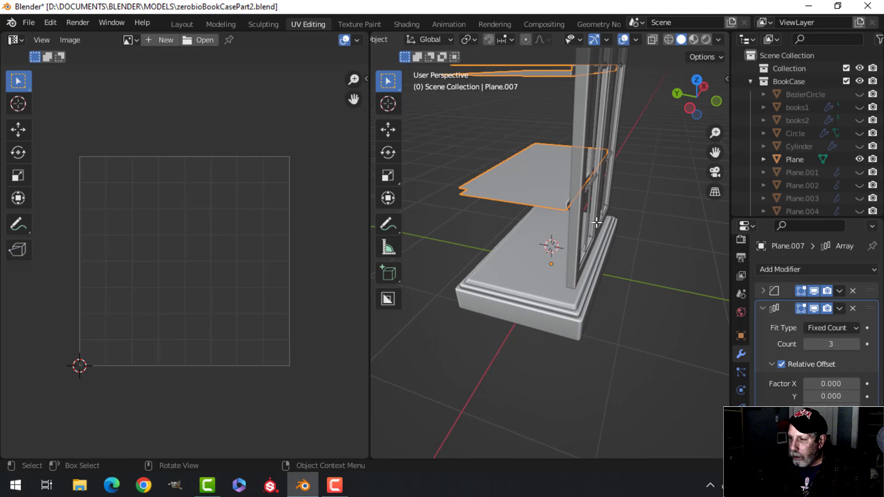
key("h")
Open the stepped base in Edit Mode, deselect everything and examine the marked seams around its corner mouldings
left_click(544, 304)
key("Tab")
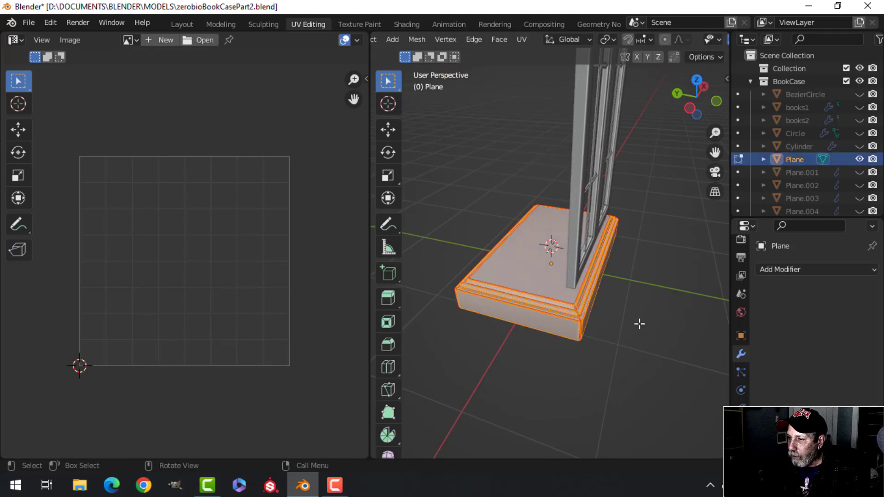
scroll(632, 328, "up", 3)
key("alt+a")
middle_click_drag(649, 331, 580, 282)
middle_click_drag(580, 282, 532, 226, "shift")
scroll(529, 240, "up", 2)
scroll(609, 245, "up", 2)
middle_click_drag(532, 225, 601, 216, "shift")
scroll(587, 198, "up", 2)
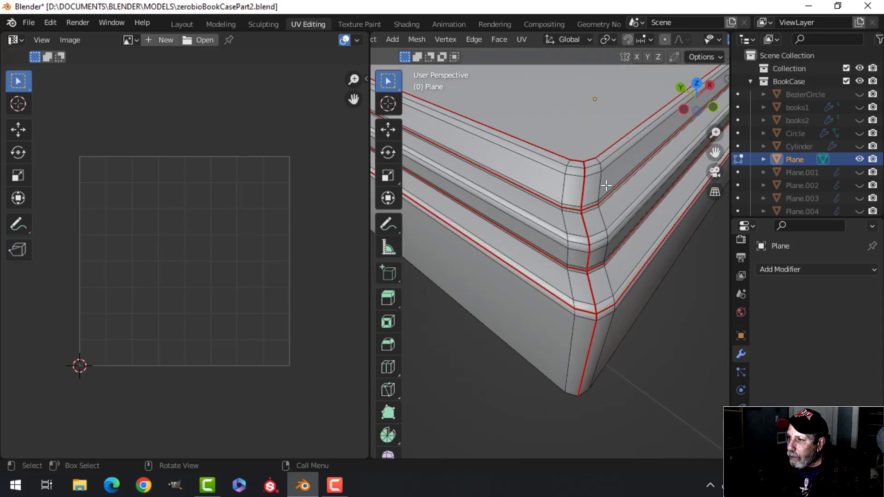
middle_click_drag(571, 154, 534, 183, "shift")
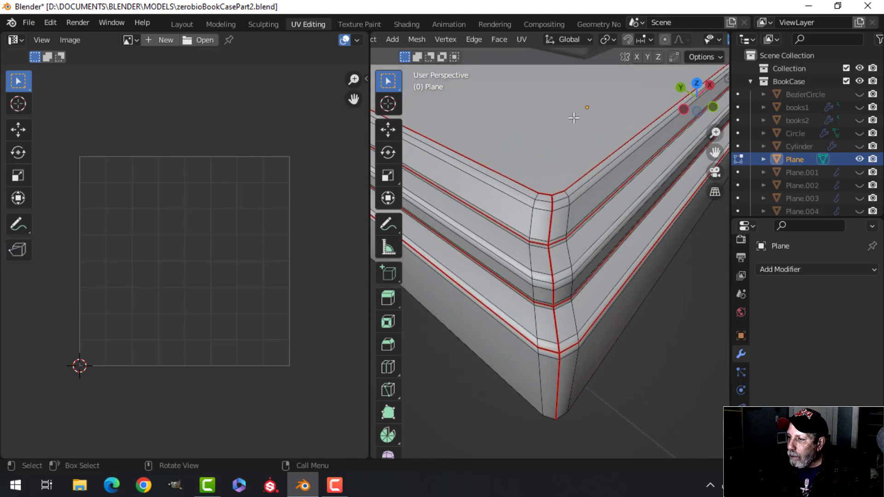
middle_click_drag(580, 234, 556, 166)
middle_click_drag(588, 266, 499, 230, "shift")
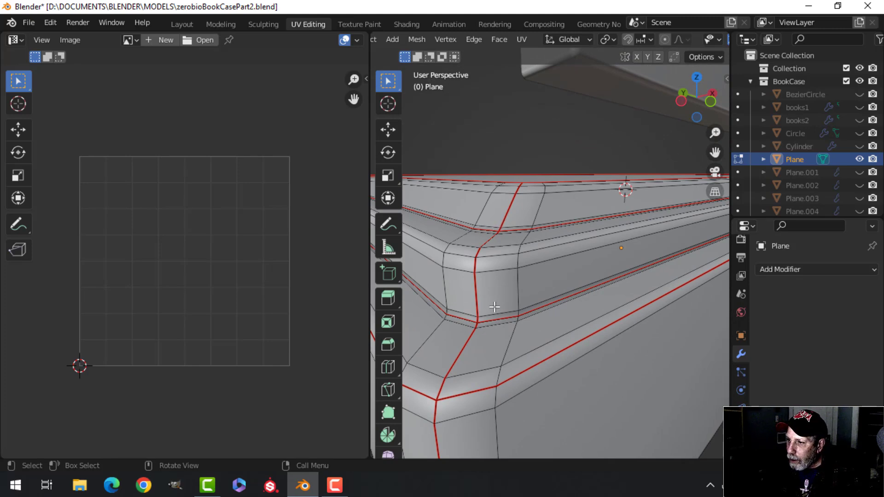
scroll(529, 354, "down", 6)
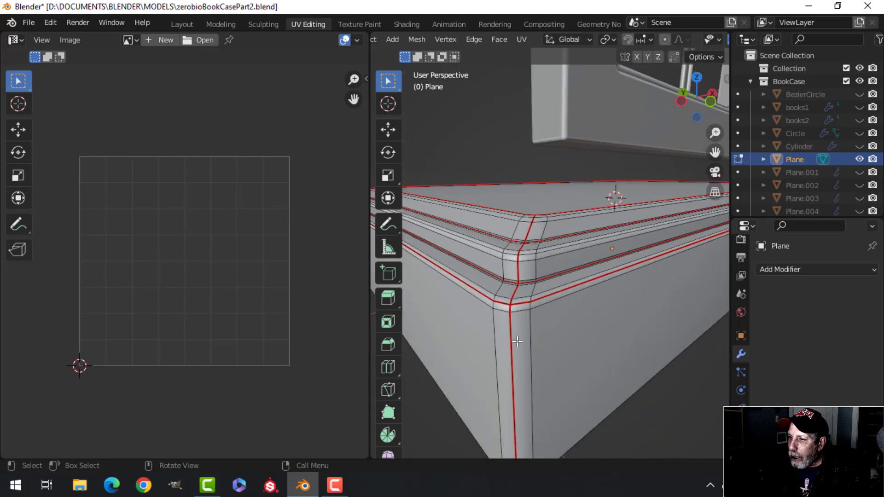
middle_click_drag(569, 321, 586, 335)
Unwrap the whole base along its marked seams and hide it in Object Mode
key("a")
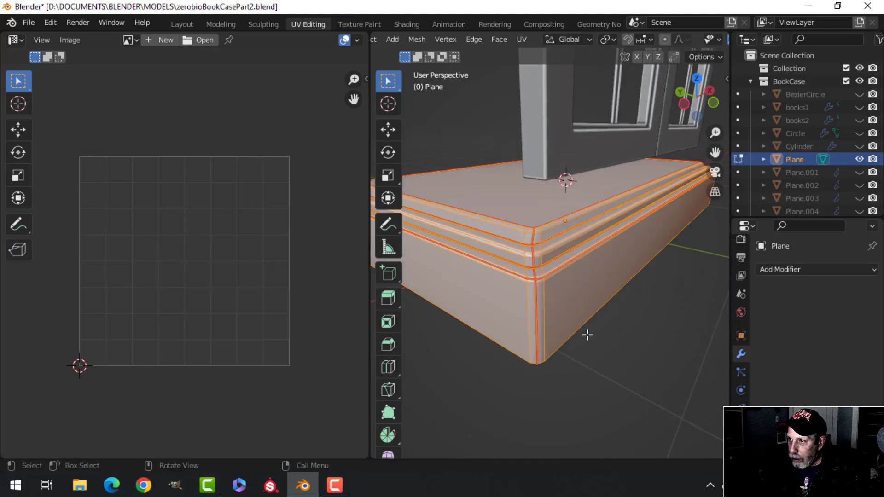
key("u")
left_click(543, 285)
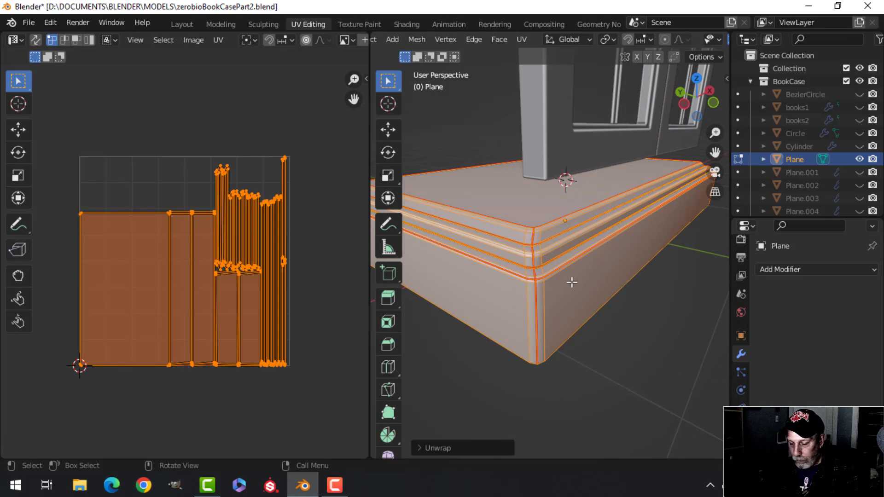
key("alt+a")
key("Tab")
key("h")
Open the mirrored door frame in Edit Mode and examine its frame and glazing bar geometry
scroll(597, 248, "down", 3)
middle_click_drag(596, 248, 571, 305, "shift")
left_click(548, 263)
key("Tab")
scroll(606, 266, "up", 4)
middle_click_drag(606, 266, 554, 330, "shift")
scroll(590, 284, "down", 4)
middle_click_drag(590, 283, 562, 319, "shift")
scroll(557, 225, "down", 4)
middle_click_drag(557, 225, 552, 350, "shift")
middle_click_drag(567, 263, 450, 193)
scroll(548, 258, "up", 3)
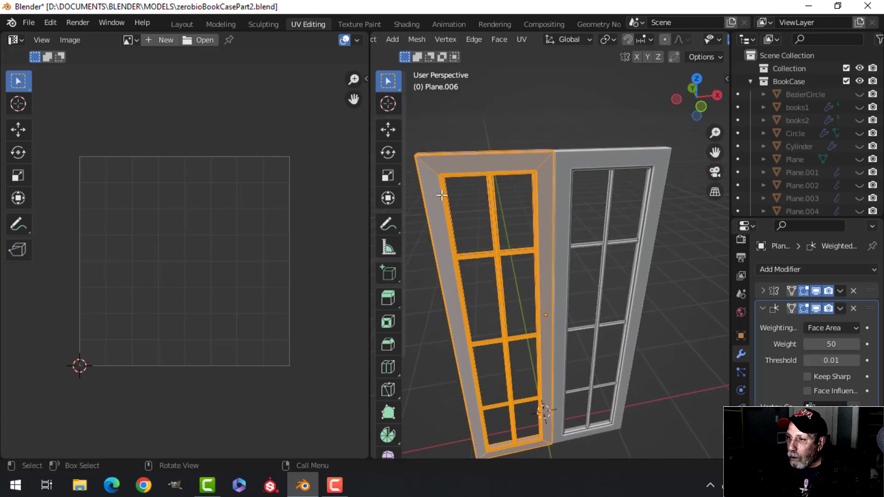
scroll(606, 253, "down", 3)
middle_click_drag(606, 253, 574, 269)
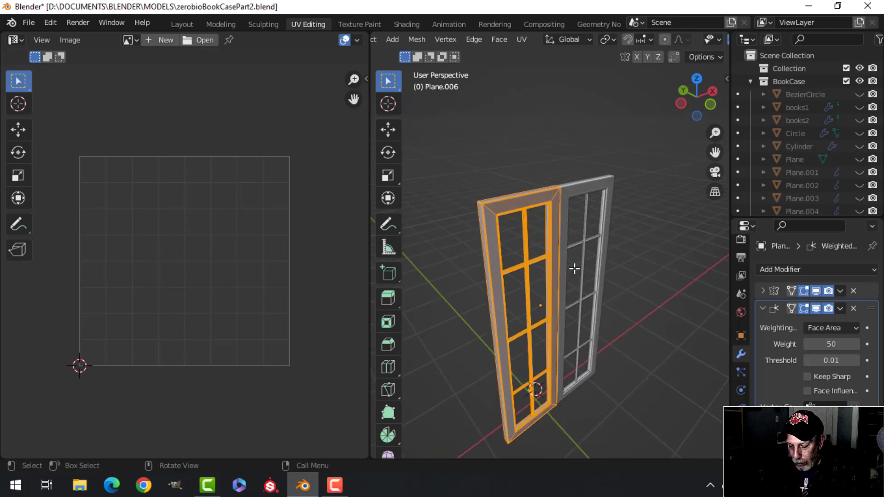
Unwrap the door frame using Smart UV Project with a 66° angle limit and 0.003 island margin, and return to Object Mode
key("u")
left_click(571, 287)
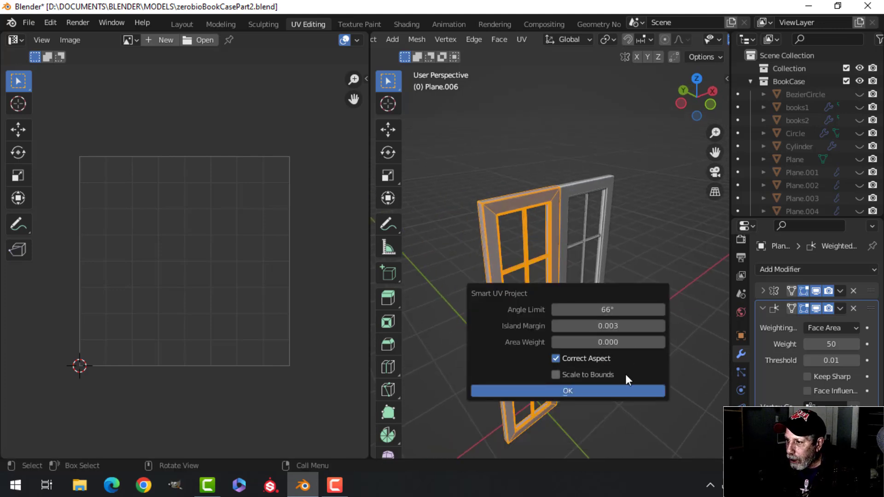
left_click(622, 390)
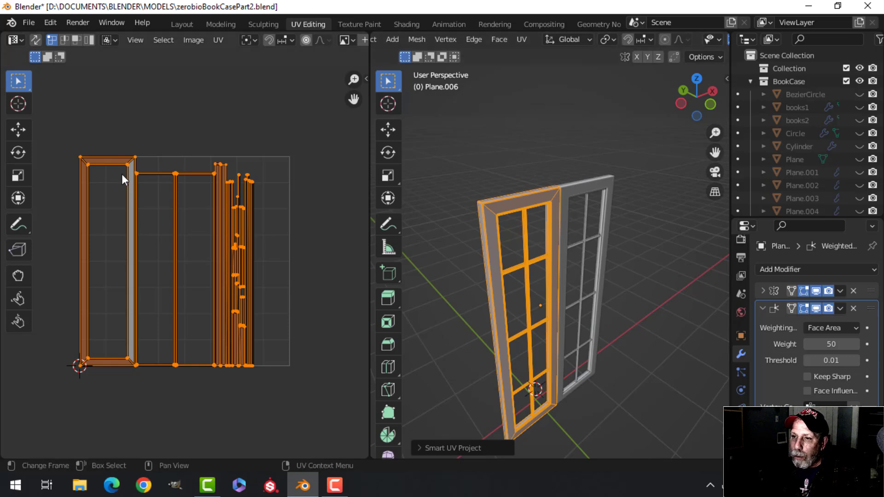
middle_click_drag(539, 240, 587, 266)
key("Tab")
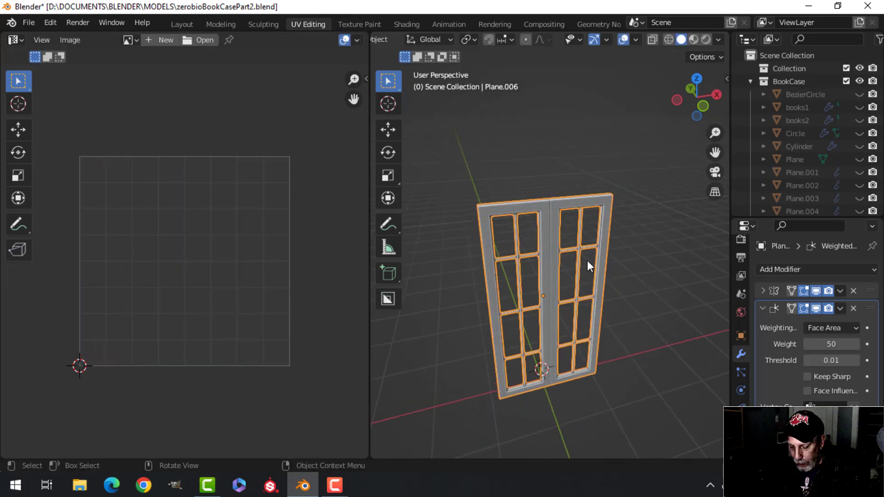
Reveal all the hidden bookcase parts and deselect everything
key("KP_Divide")
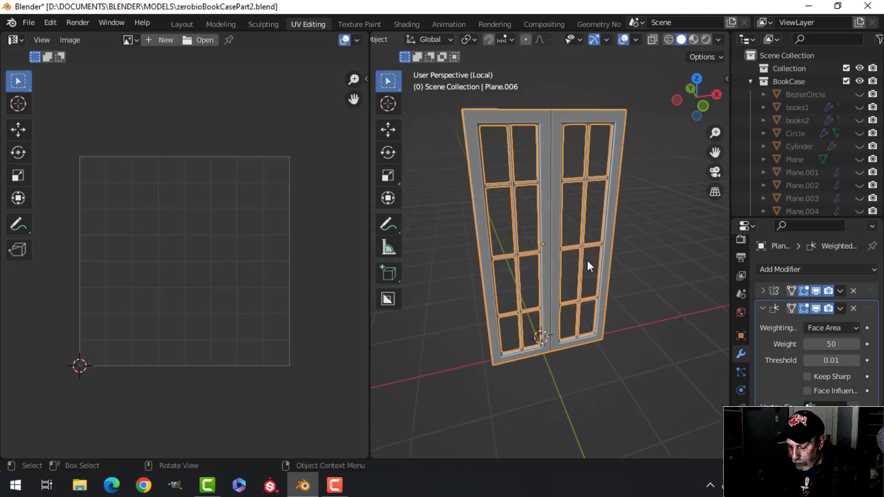
key("KP_Divide")
key("alt+a")
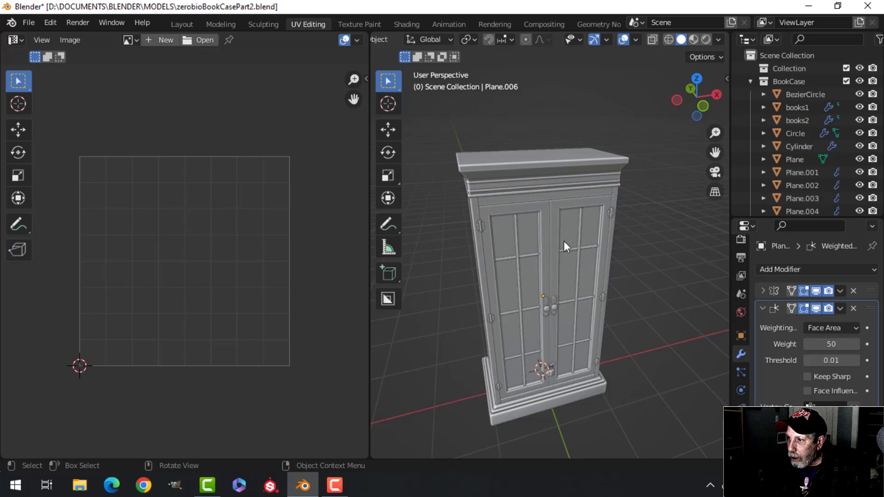
Hide the door glass, the books1 and books2 objects and the door knobs
left_click(573, 245)
key("h")
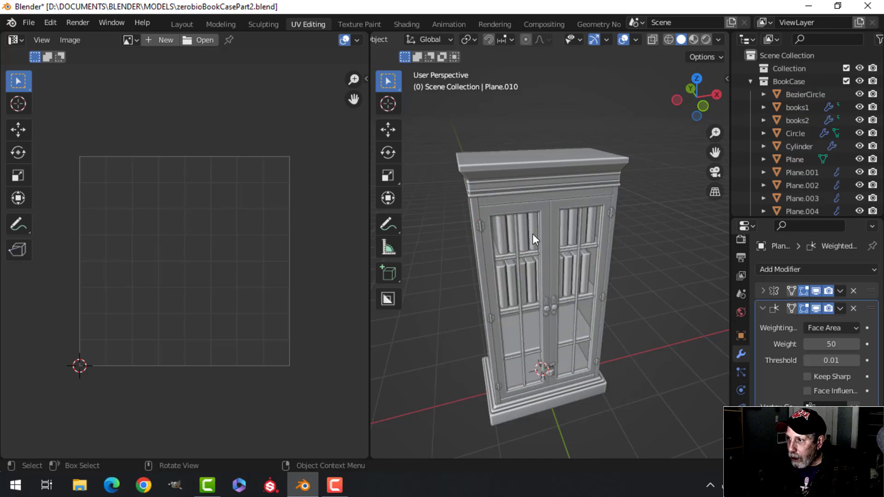
left_click(551, 250)
left_click(550, 253, "shift")
key("h")
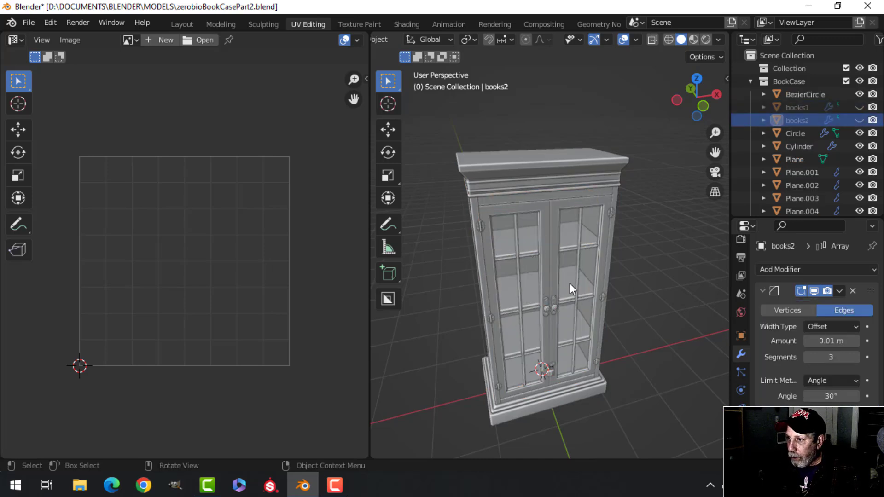
left_click(554, 307)
key("h")
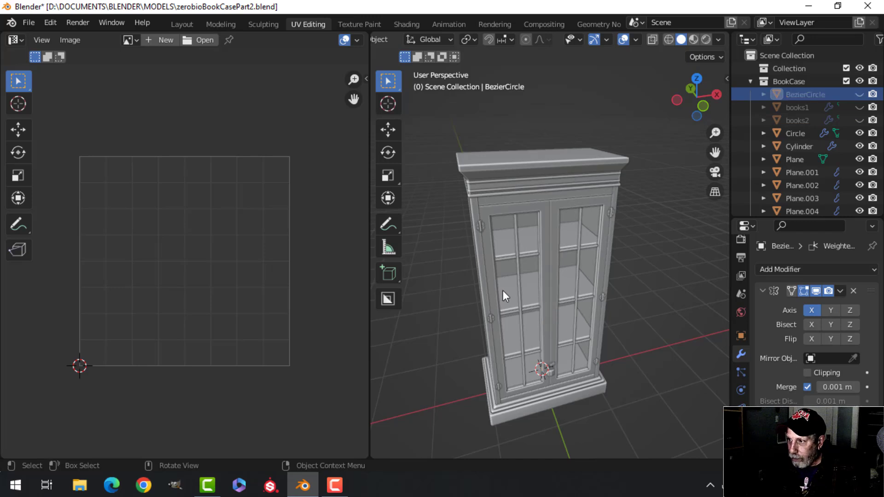
Hide the door hinges, the padlock and its hasp plate so only the wooden parts stay in view
left_click(479, 229)
key("h")
left_click(555, 373)
key("h")
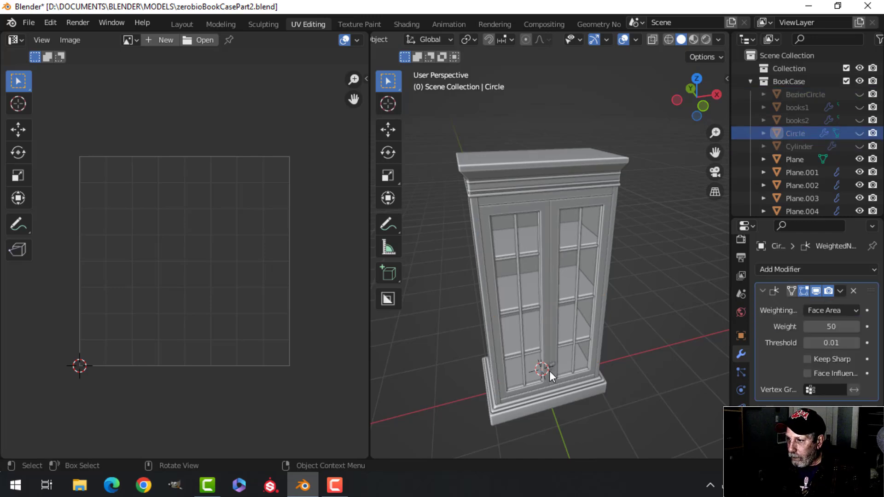
left_click(549, 370)
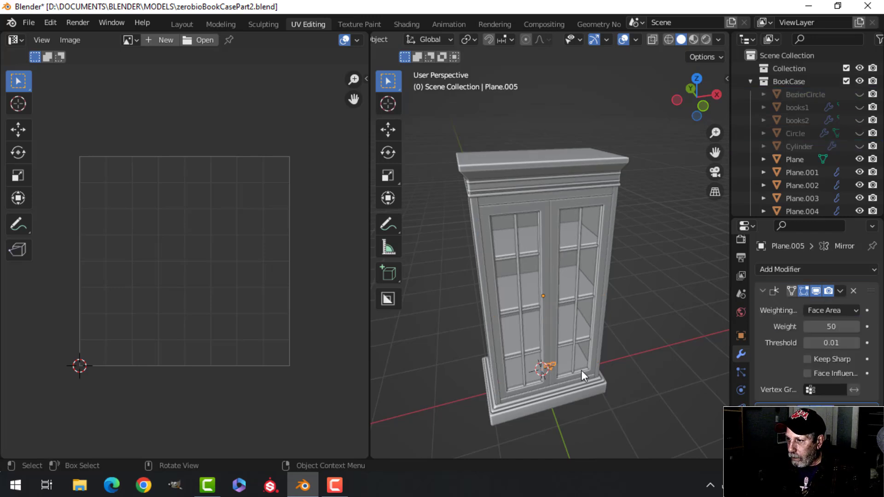
Open all the wooden parts together in Edit Mode and pack their UV islands into a single tile with UVPackmaster
left_click(530, 178)
key("a")
key("Tab")
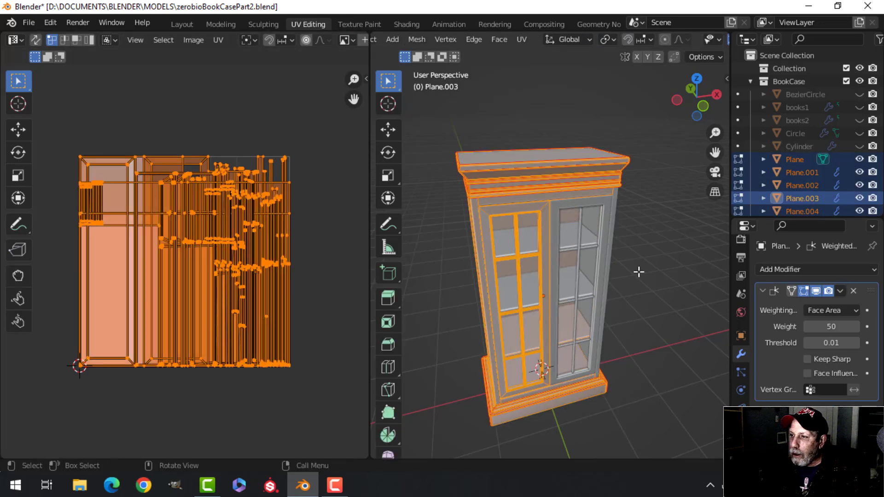
mouse_move(609, 280)
middle_mouse_down()
mouse_move(621, 257)
mouse_move(593, 275)
middle_mouse_up()
key("n")
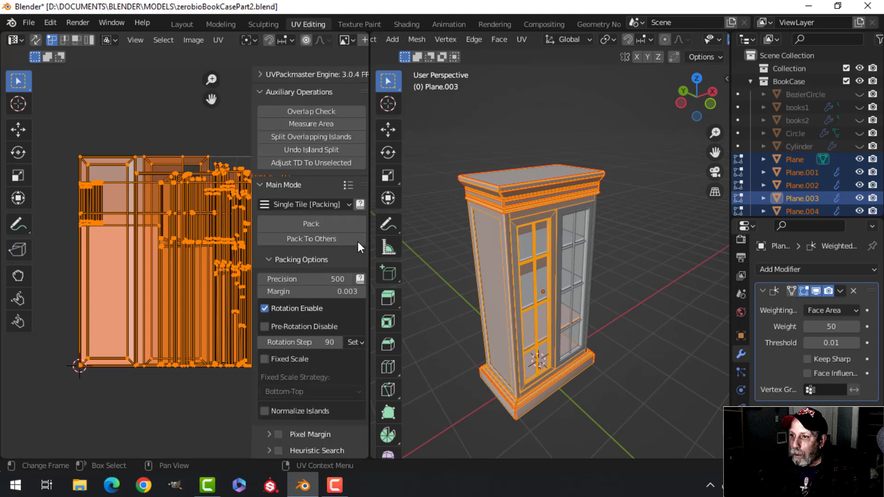
left_click(294, 223)
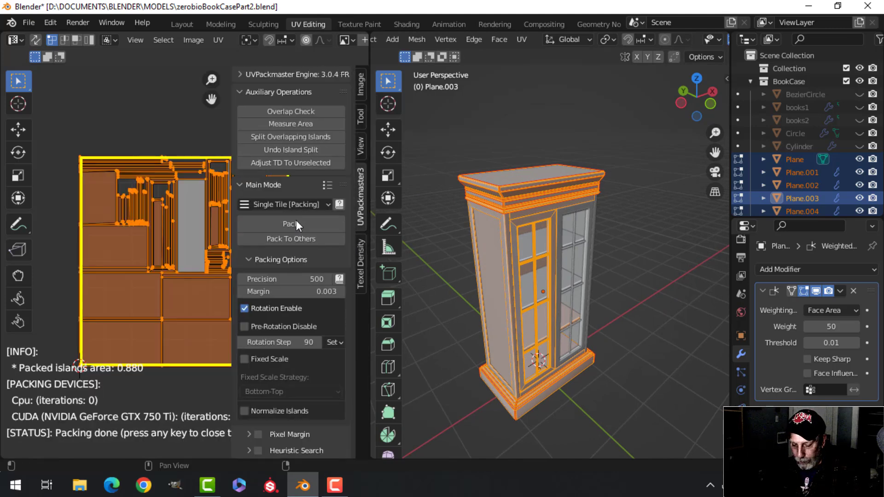
key("n")
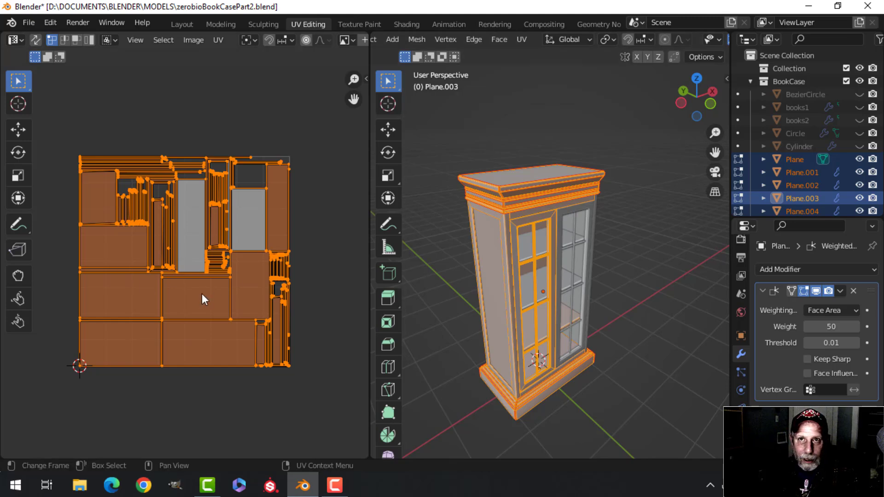
Return to Object Mode, reveal all the hidden bookcase parts and deselect everything
scroll(517, 229, "up", 2)
middle_click_drag(547, 238, 590, 245)
middle_click_drag(553, 183, 550, 162, "shift")
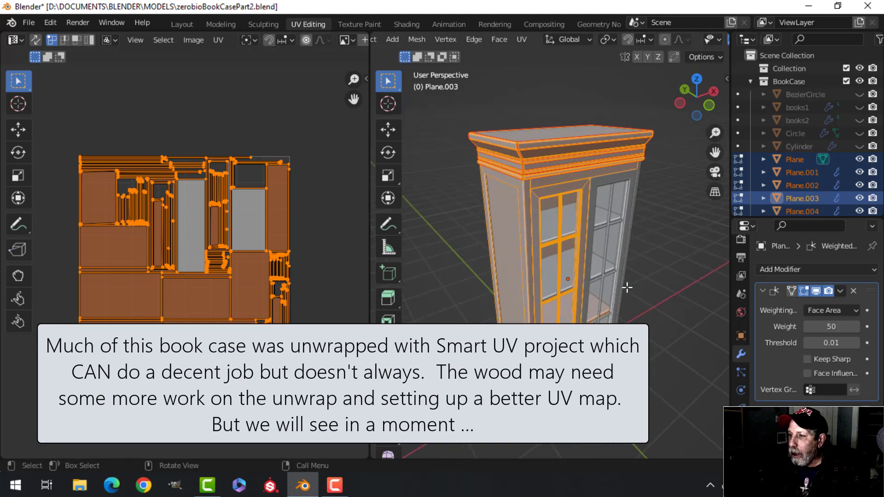
key("Tab")
key("alt+a")
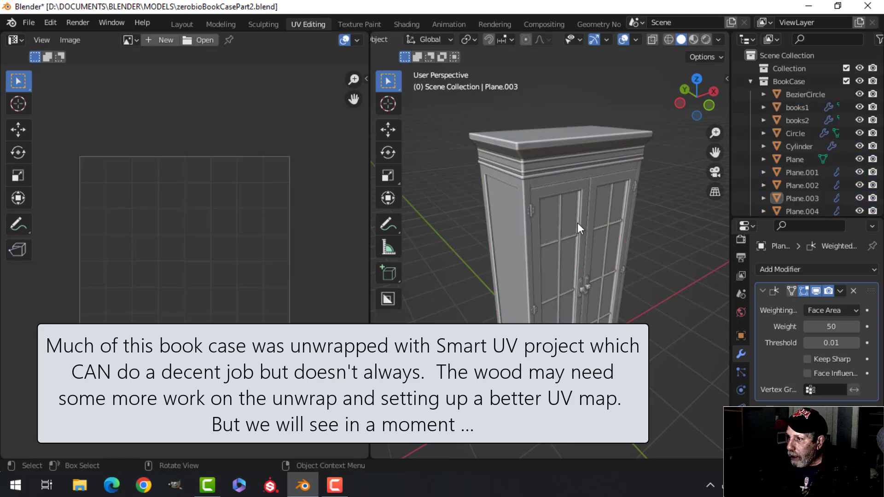
Hide the books1 and books2 objects and clear the selection
left_click(571, 215)
left_click(858, 107)
left_click(859, 120)
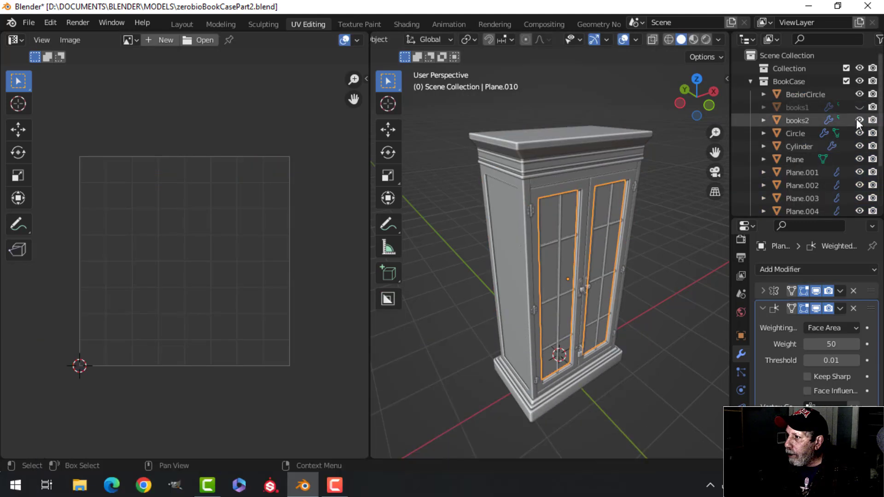
key("alt+a")
scroll(585, 230, "down", 2)
key("a")
scroll(575, 244, "up", 3)
key("alt+a")
Select the hinges, door knobs, padlock and hasp plate, and examine their combined UV layout in Edit Mode
left_click(499, 189)
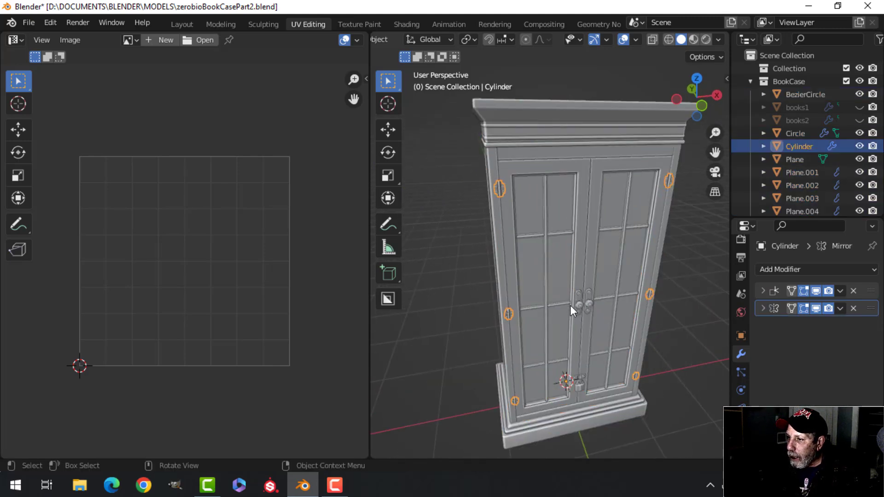
left_click(578, 301, "shift")
left_click(579, 388, "shift")
left_click(581, 381, "shift")
key("Tab")
scroll(294, 238, "up", 2)
scroll(296, 241, "down", 3)
scroll(300, 244, "up", 1)
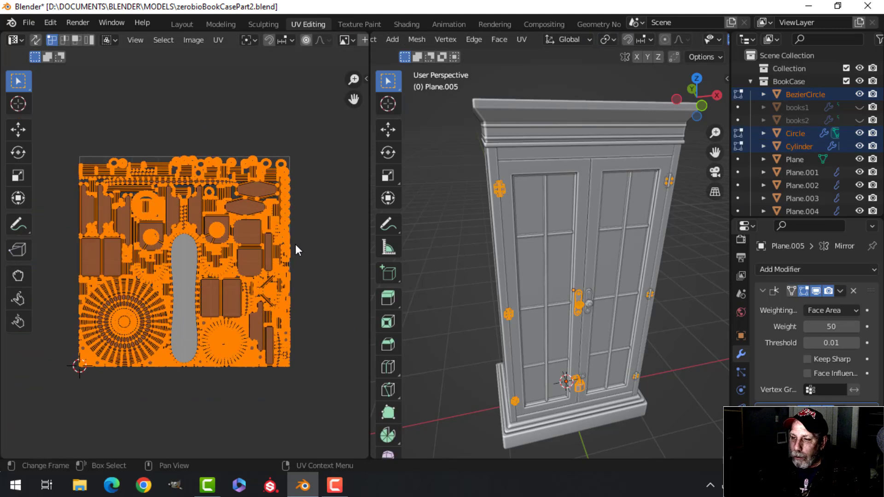
key("Tab")
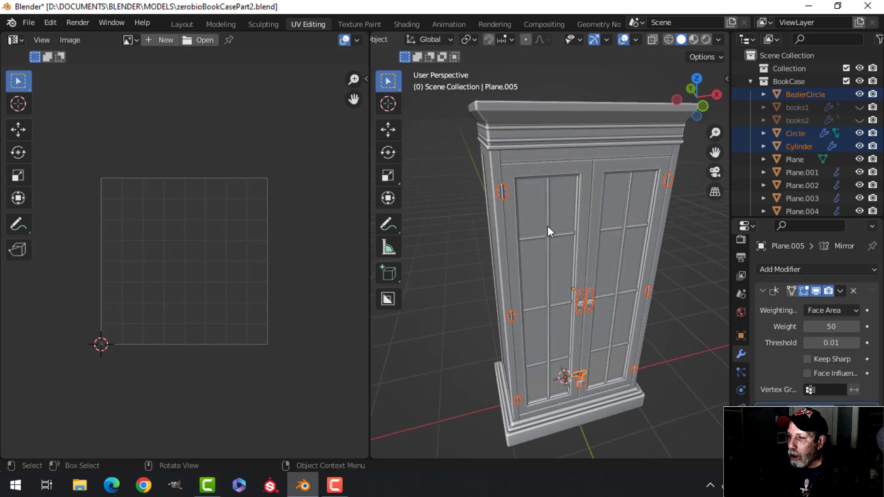
Select all the visible bookcase parts and save the Blender file
scroll(548, 246, "down", 3)
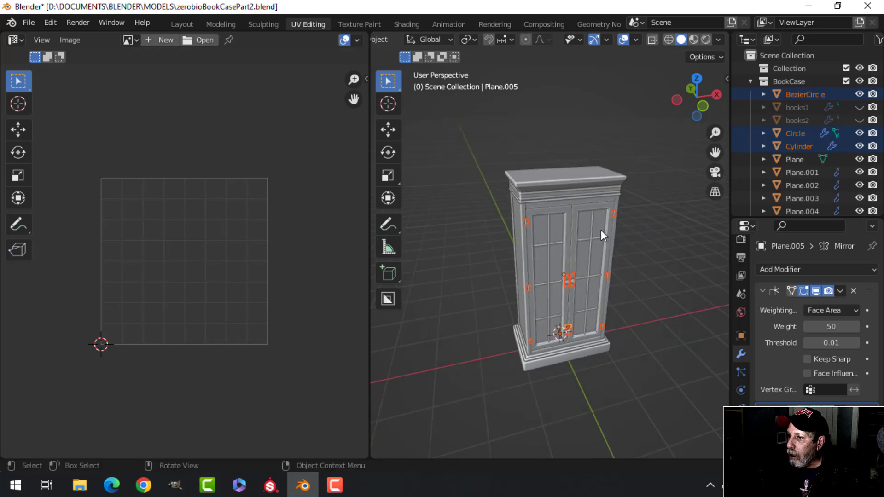
key("a")
middle_click_drag(595, 217, 565, 247)
key("ctrl+s")
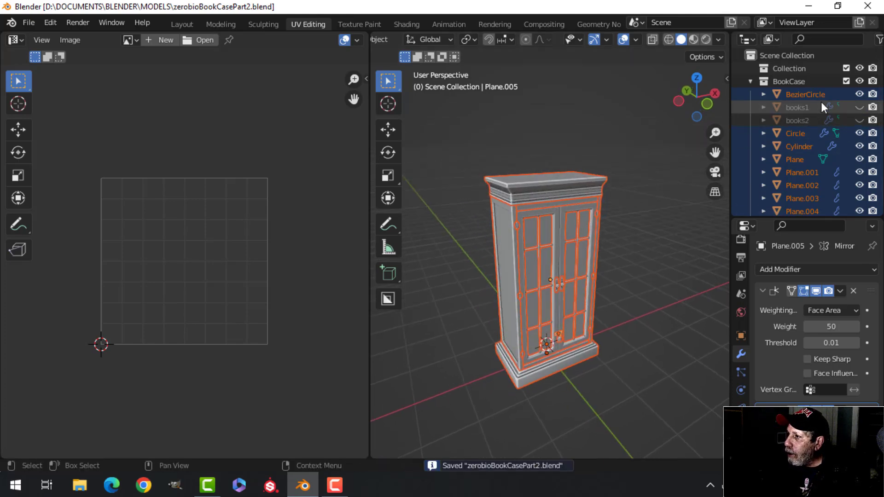
scroll(580, 225, "up", 3)
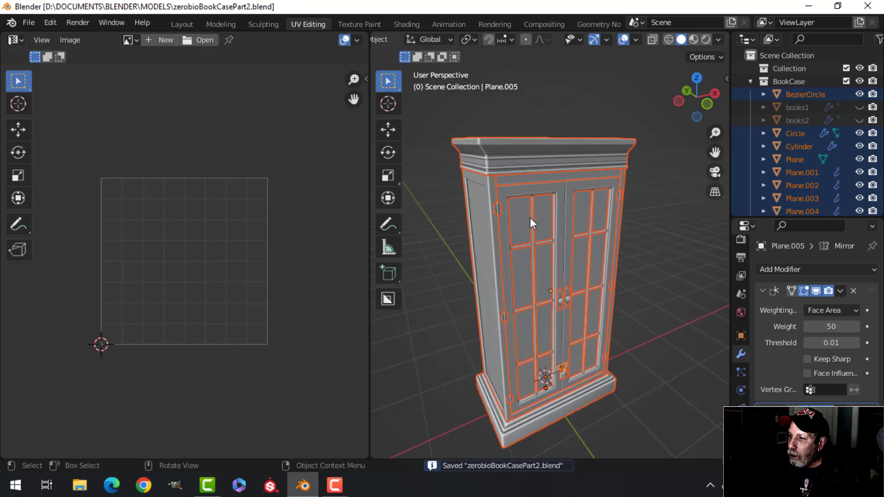
scroll(565, 230, "down", 2)
middle_click_drag(566, 238, 563, 219)
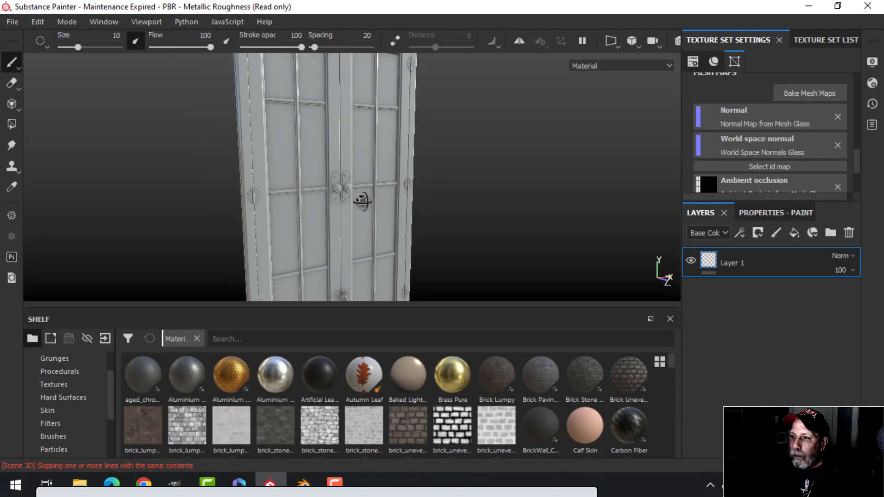
Switch to Substance Painter and examine the imported bookcase model's doors, cornice and base from several angles
left_click_drag(362, 201, 388, 211, "alt")
middle_click_drag(363, 152, 383, 213, "alt")
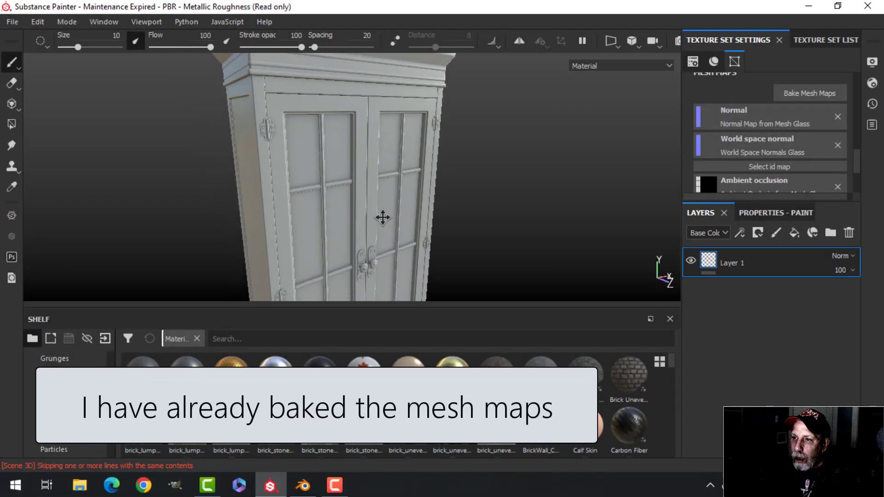
scroll(375, 203, "up", 3)
mouse_move(375, 203)
left_mouse_down("alt")
mouse_move(438, 209)
mouse_move(376, 202)
left_mouse_up("alt")
scroll(376, 202, "down", 3)
middle_click_drag(376, 203, 363, 143, "alt")
left_click_drag(382, 209, 365, 182, "alt")
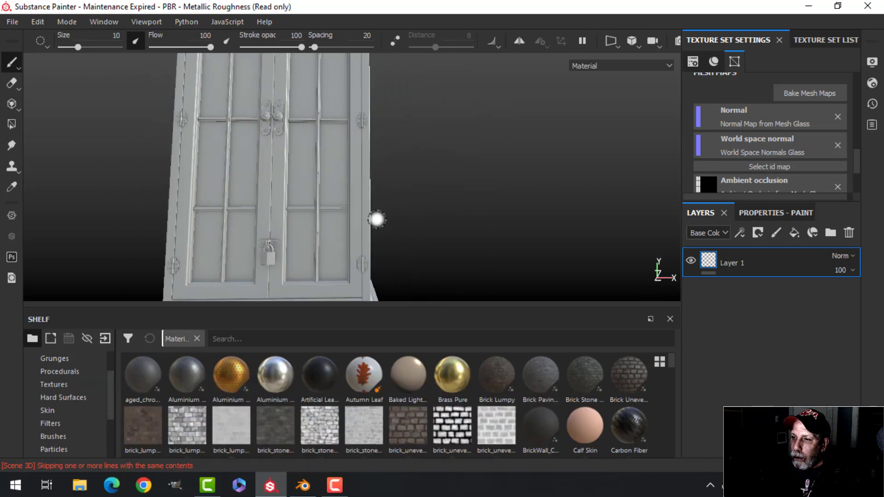
middle_click_drag(380, 230, 356, 119, "alt")
left_click_drag(357, 118, 357, 178, "alt")
scroll(387, 177, "down", 3)
middle_click_drag(414, 151, 438, 172, "alt")
mouse_move(438, 171)
left_mouse_down("alt")
mouse_move(224, 169)
mouse_move(241, 161)
mouse_move(296, 200)
mouse_move(319, 191)
mouse_move(273, 217)
mouse_move(355, 189)
mouse_move(333, 186)
mouse_move(341, 195)
mouse_move(385, 193)
mouse_move(347, 197)
mouse_move(375, 185)
mouse_move(377, 195)
mouse_move(404, 198)
mouse_move(432, 187)
left_mouse_up("alt")
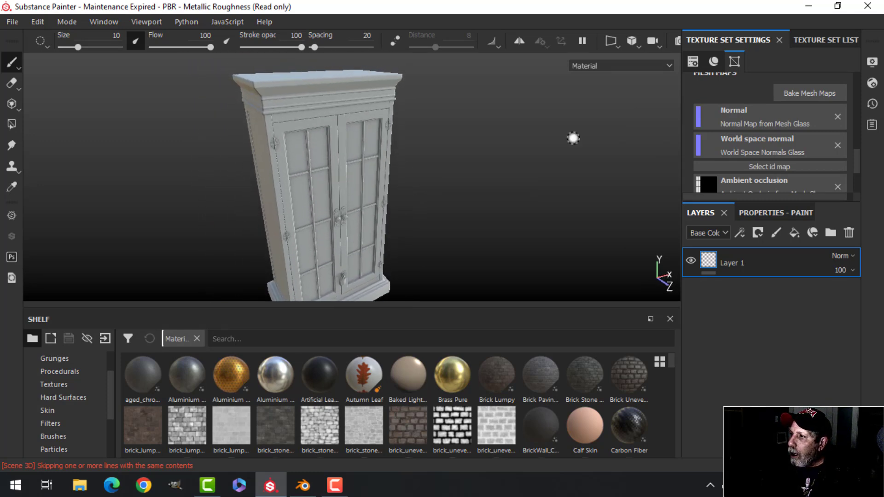
Show the texture set list and delete Layer 1 from the Glass texture set
left_click(829, 39)
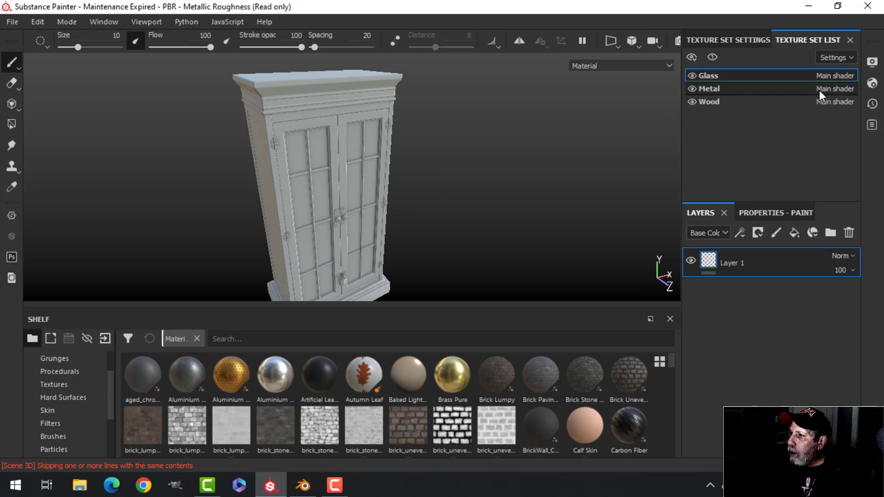
left_click(850, 235)
left_click_drag(409, 152, 447, 173, "alt")
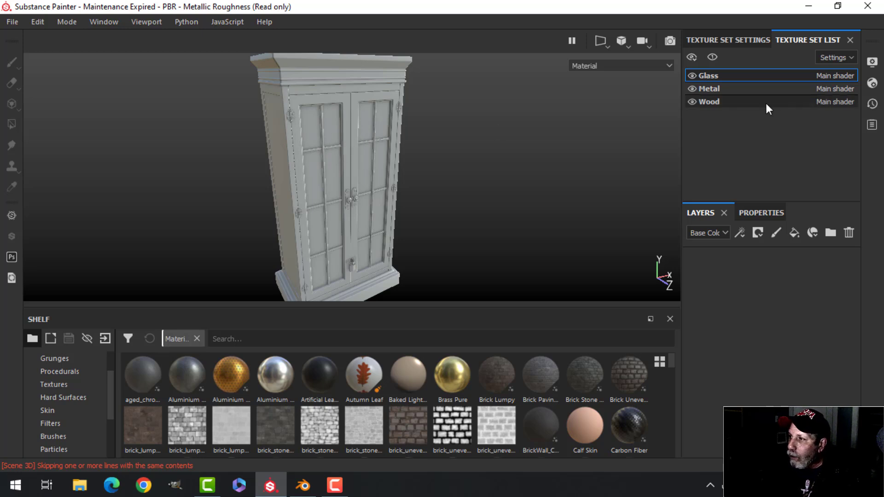
Activate Temporal Anti-Aliasing in the display settings and close them
left_click(872, 64)
scroll(738, 257, "down", 10)
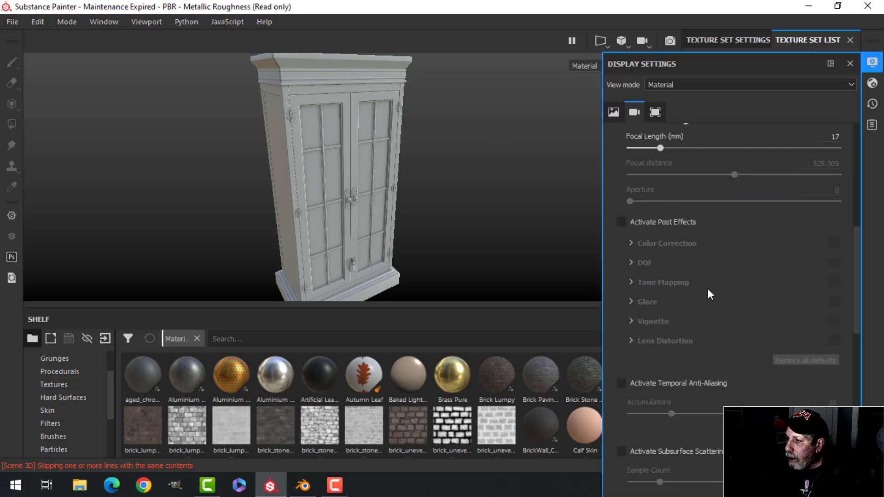
left_click(621, 266)
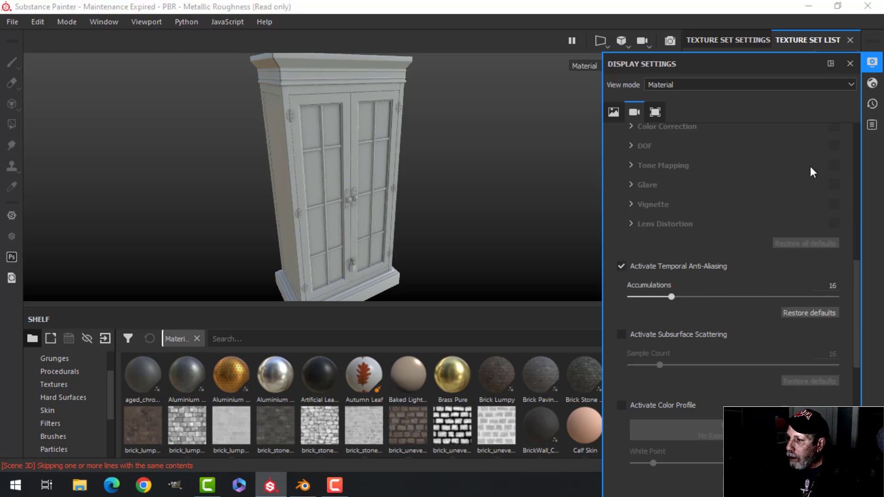
left_click(876, 61)
Search the smart materials for "glas" and apply Glass dirty to the Glass texture set
scroll(436, 152, "up", 1)
scroll(434, 183, "down", 3)
scroll(433, 195, "up", 5)
left_click_drag(433, 195, 433, 182, "alt")
left_click_drag(437, 217, 447, 200, "alt")
middle_click_drag(448, 199, 455, 202, "alt")
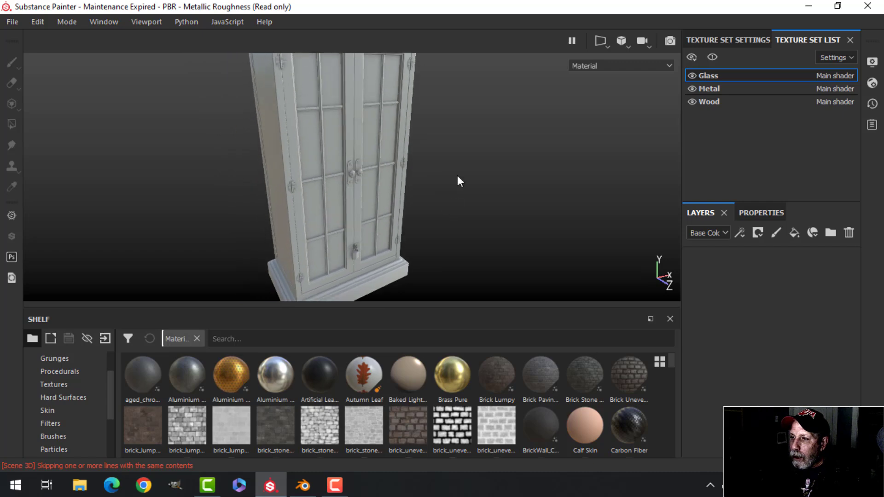
scroll(71, 403, "down", 2)
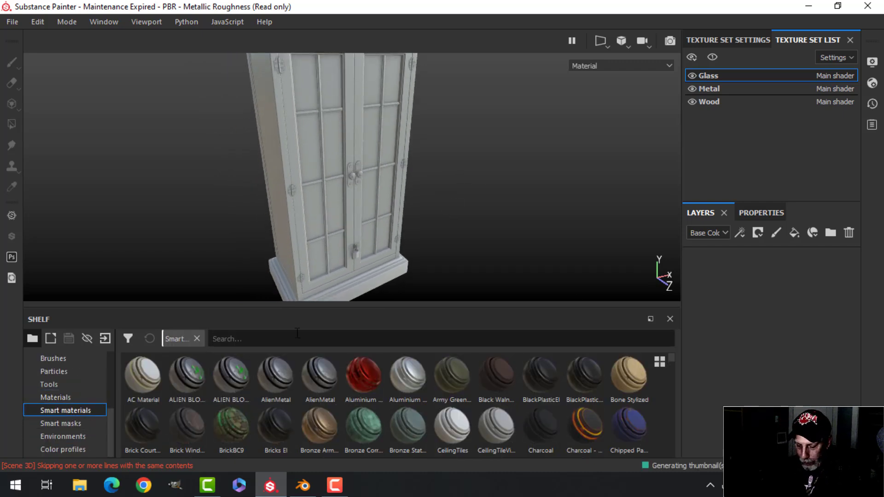
type("glas")
left_click_drag(234, 379, 796, 322)
left_click_drag(412, 183, 377, 132, "alt")
left_click_drag(385, 207, 386, 188, "alt")
Delete the Metal texture set's existing layer and give it the Steel Dark Aged smart material, found by searching for "metal"
left_click(753, 90)
left_click(849, 232)
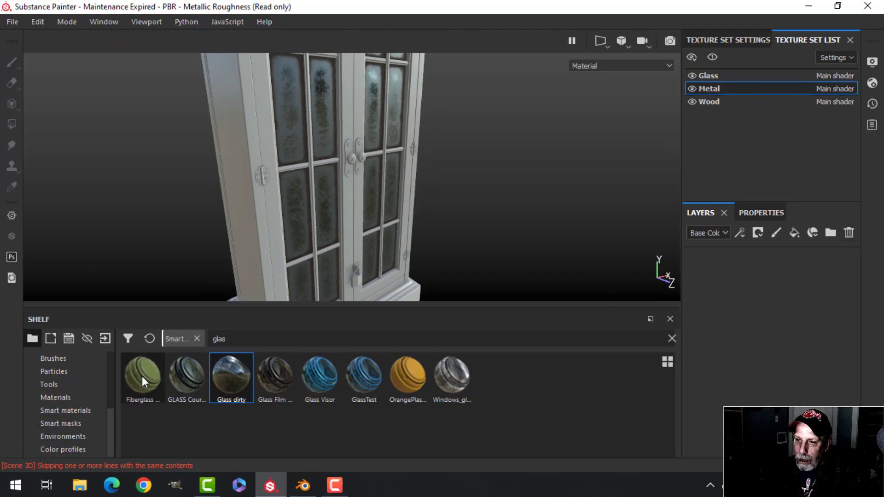
left_click(149, 338)
left_click(238, 339)
type("metal")
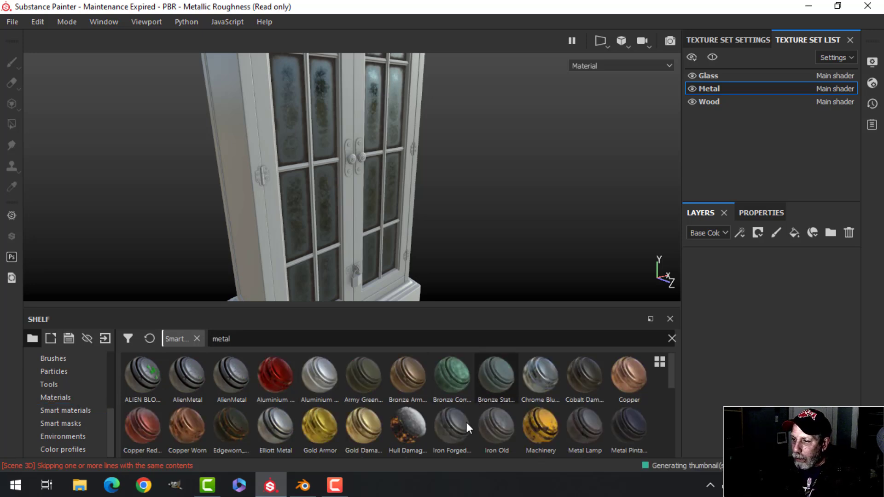
scroll(467, 421, "down", 2)
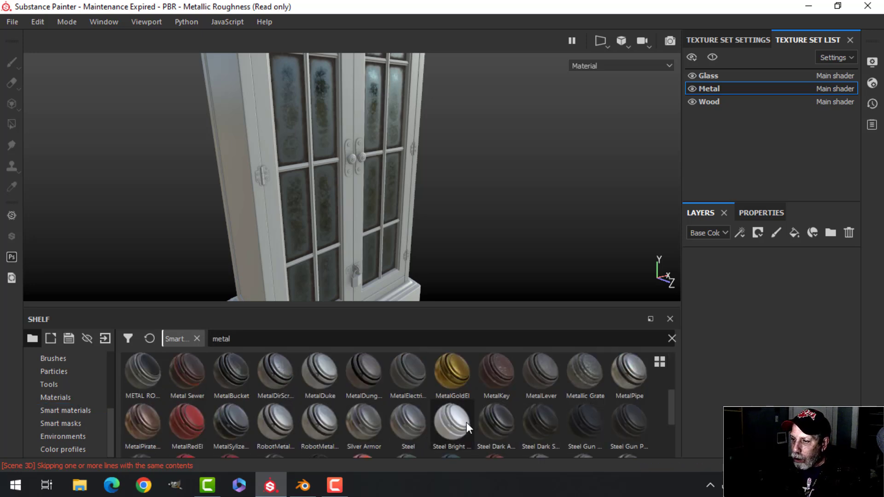
left_click(500, 424)
left_click_drag(733, 320, 733, 320)
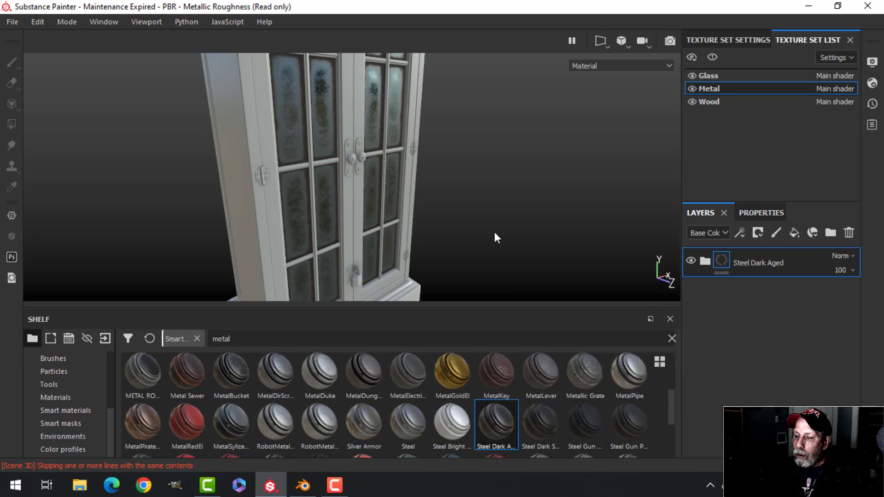
Examine the aged steel finish on the door knobs, their backplates and the hinges
left_click_drag(453, 179, 421, 194, "alt")
scroll(421, 195, "up", 4)
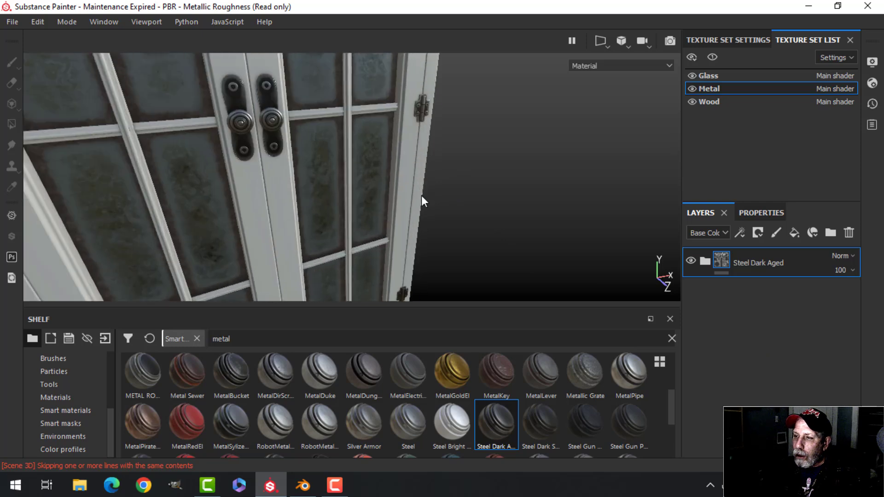
left_click_drag(349, 198, 320, 211, "alt")
scroll(357, 197, "down", 4)
scroll(354, 198, "up", 5)
scroll(354, 198, "down", 4)
scroll(350, 208, "up", 2)
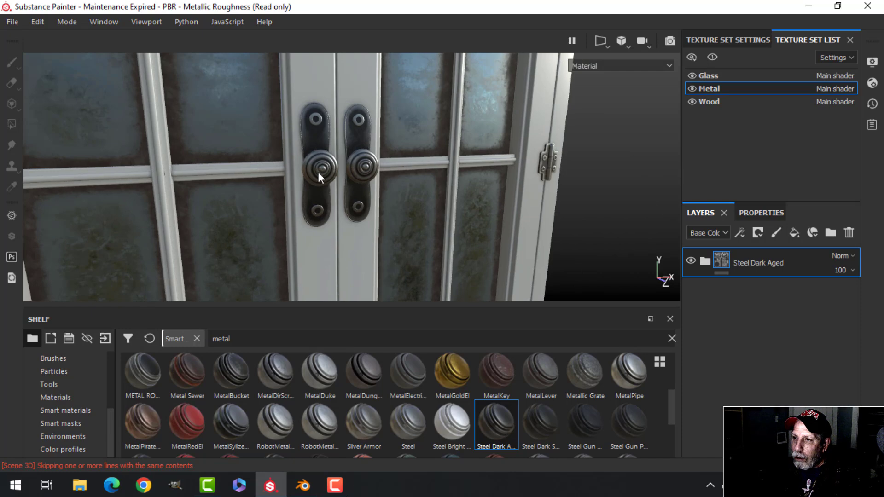
scroll(332, 173, "down", 2)
scroll(333, 173, "down", 1)
middle_click_drag(414, 179, 362, 193, "alt")
scroll(362, 194, "up", 2)
scroll(360, 194, "up", 3)
scroll(360, 194, "down", 3)
scroll(338, 197, "down", 3)
Inspect the aged steel finish on the padlock and lower hinges, and view the door knobs up close
middle_click_drag(293, 202, 304, 120, "alt")
middle_click_drag(299, 186, 304, 166, "alt")
scroll(305, 167, "up", 2)
scroll(276, 198, "down", 1)
middle_click_drag(277, 202, 338, 191, "alt")
scroll(330, 158, "up", 2)
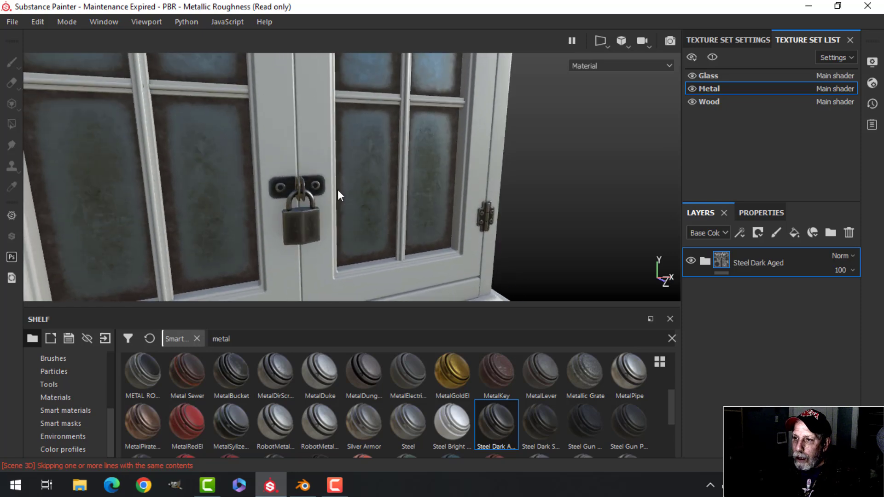
scroll(309, 223, "down", 2)
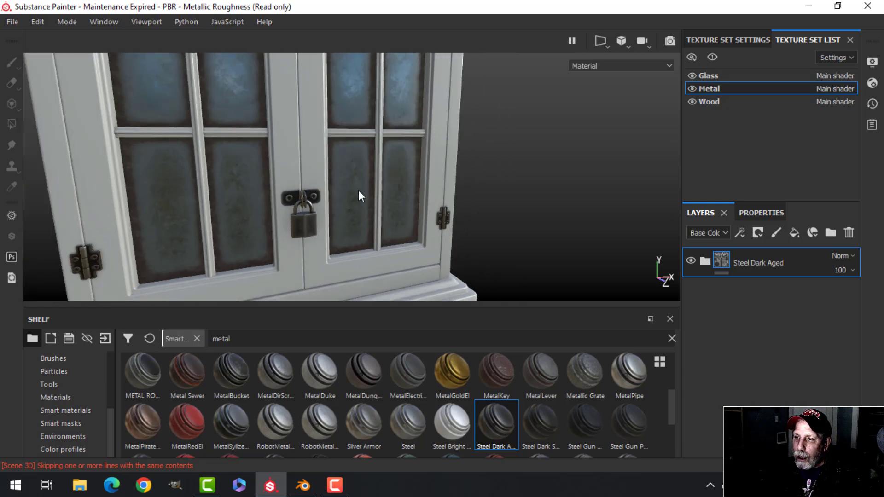
scroll(361, 161, "up", 2)
scroll(351, 138, "down", 2)
middle_click_drag(351, 72, 369, 172, "alt")
middle_click_drag(363, 111, 369, 161, "alt")
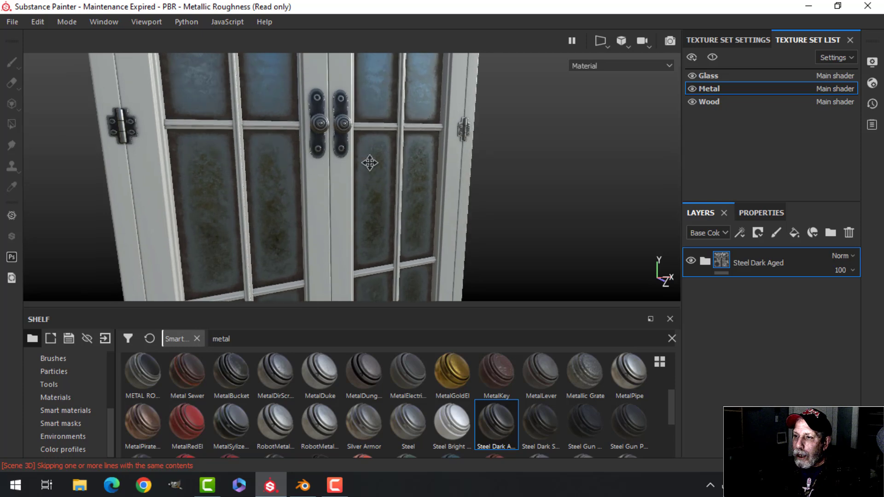
scroll(333, 145, "up", 2)
left_click_drag(333, 149, 381, 201, "alt")
scroll(282, 145, "up", 2)
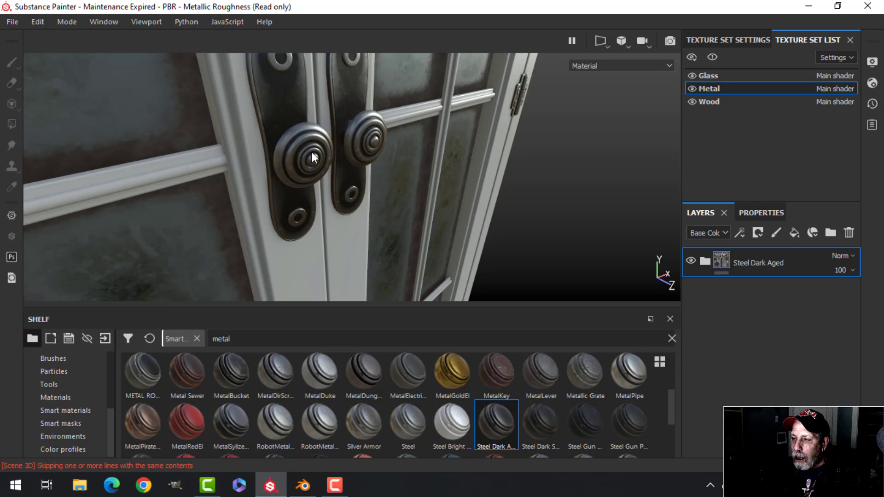
Inspect the aged steel on the door knobs, backplates and hinges, and check the layers inside the Steel Dark Aged group
scroll(317, 173, "down", 3)
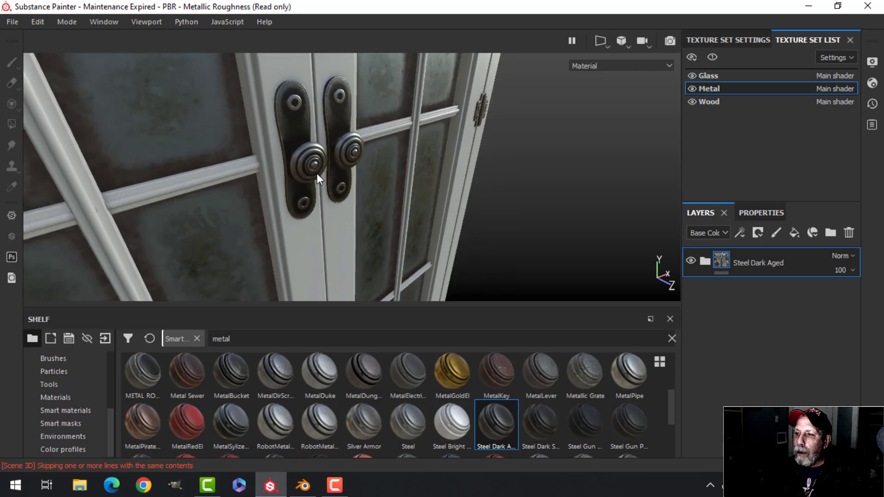
scroll(317, 173, "up", 2)
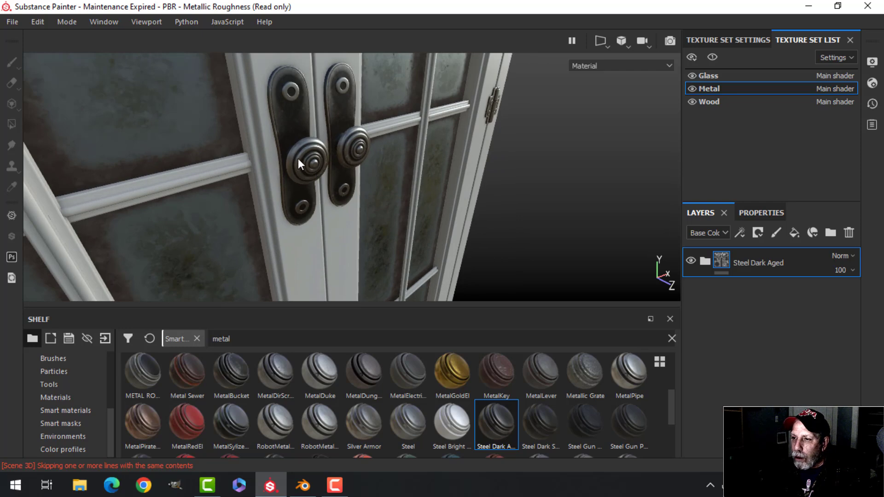
scroll(320, 195, "down", 6)
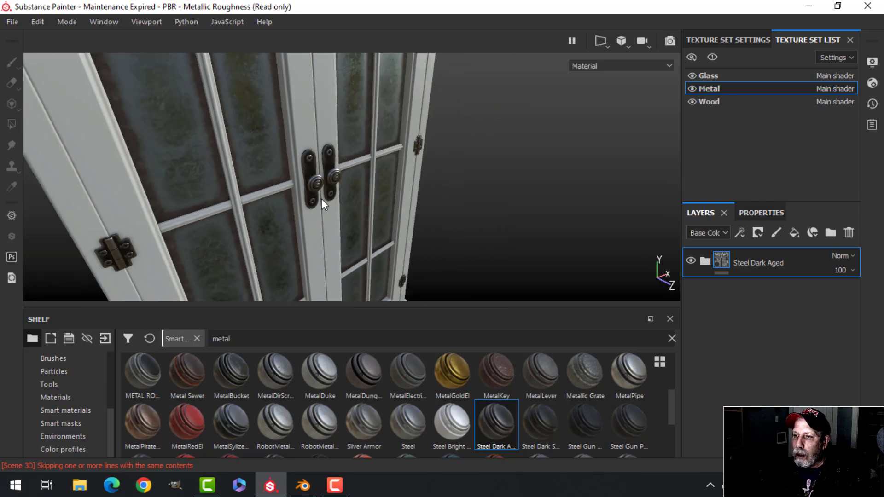
middle_click_drag(338, 211, 343, 195, "alt")
left_click_drag(343, 195, 408, 180, "alt")
scroll(404, 178, "up", 4)
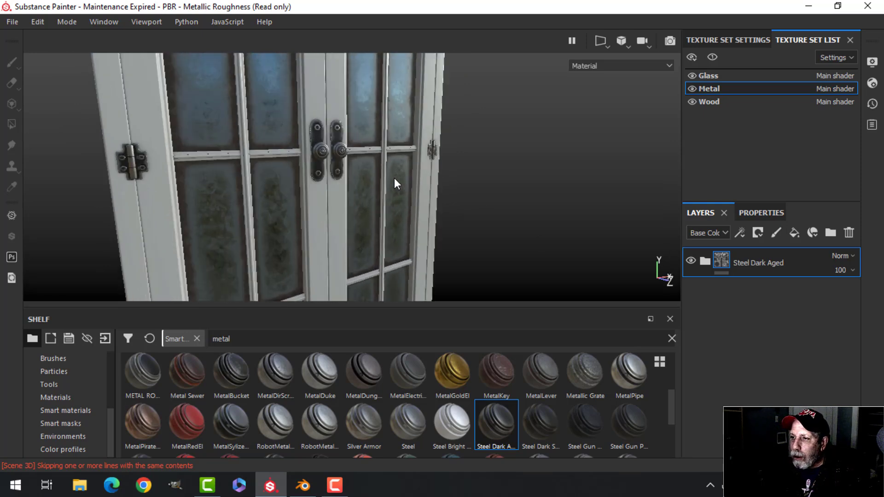
left_click(705, 261)
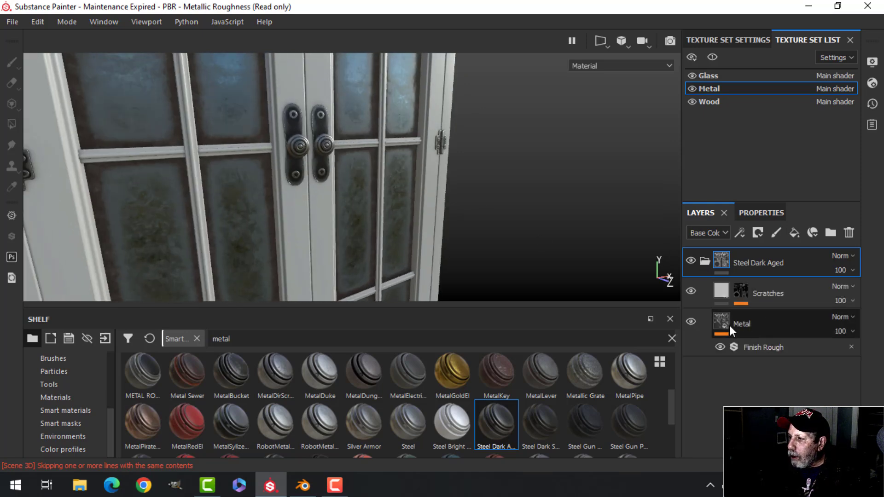
left_click(704, 261)
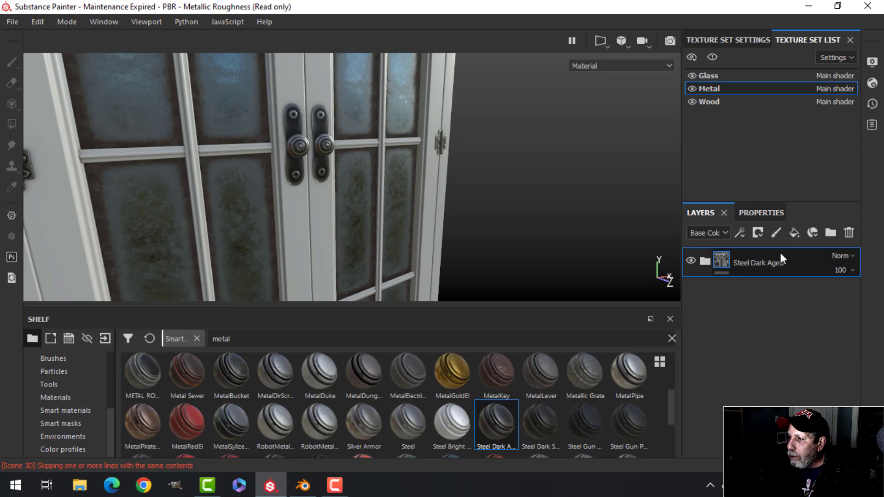
mouse_move(374, 180)
left_mouse_down("alt")
mouse_move(378, 168)
mouse_move(329, 170)
mouse_move(411, 186)
mouse_move(382, 184)
left_mouse_up("alt")
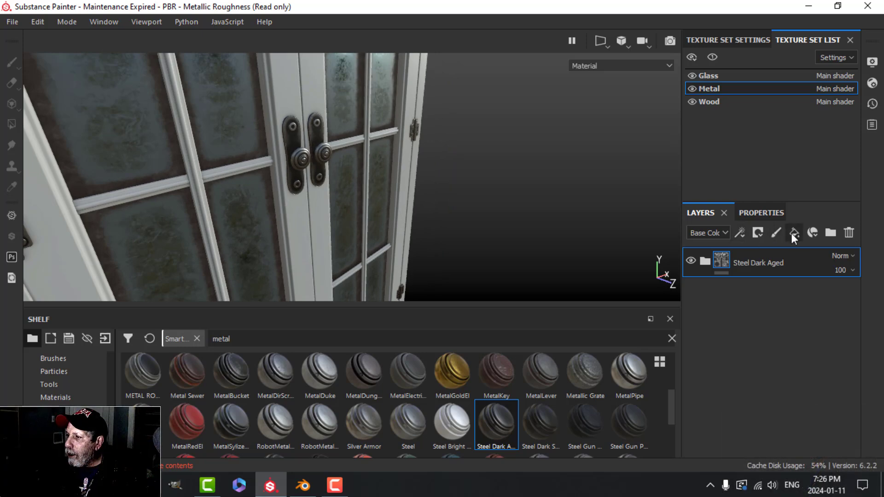
Add a fill layer above Steel Dark Aged with only color and roughness enabled, roughness 1 and a near-black 0.020 base color
left_click(764, 213)
left_click(829, 442)
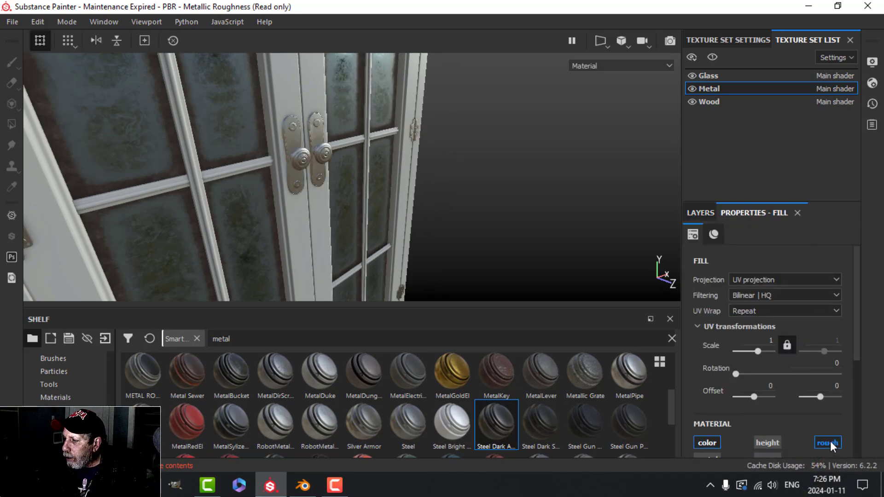
scroll(819, 424, "down", 5)
left_click_drag(737, 435, 827, 435)
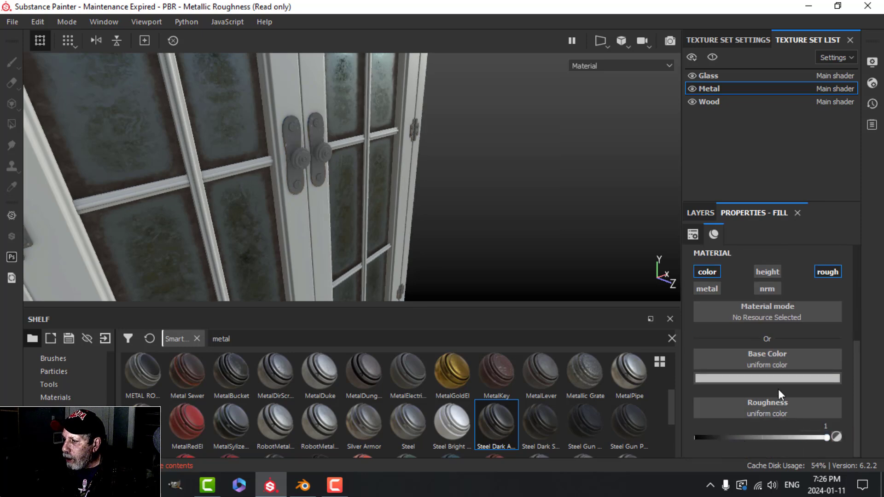
left_click(775, 379)
left_click(706, 339)
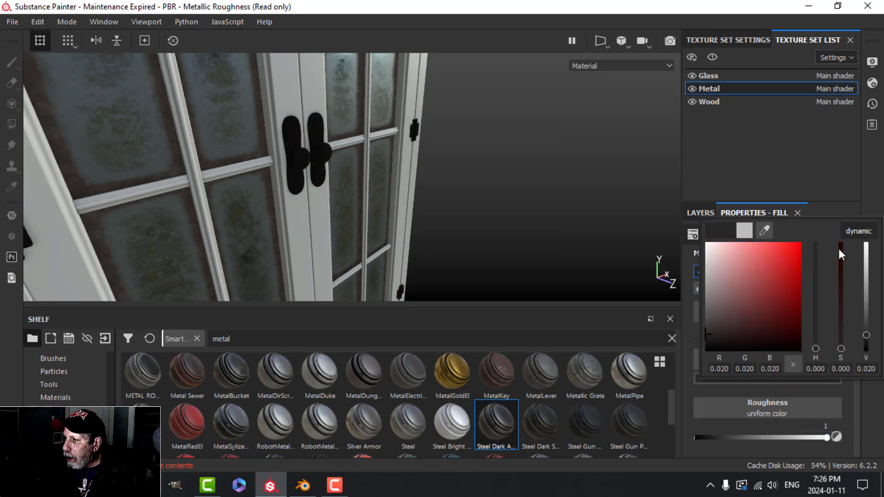
Give the near-black fill layer a black mask and add a Dirt generator to that mask
left_click(700, 212)
left_click(763, 235)
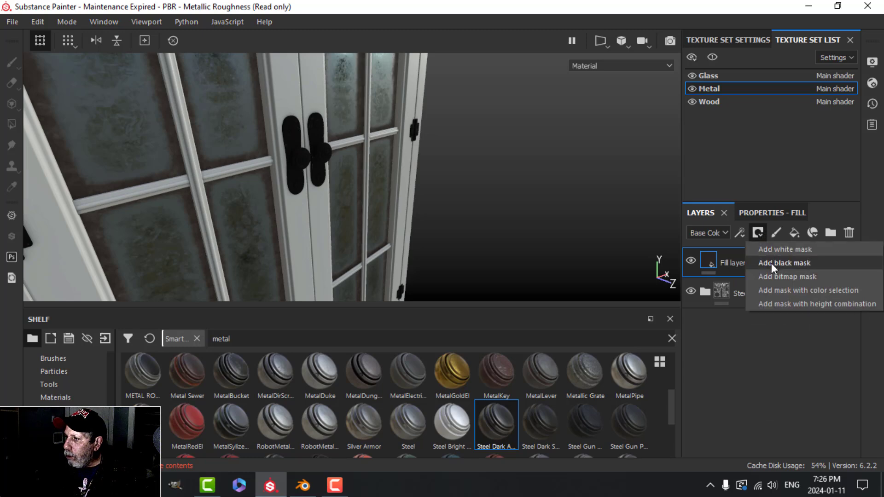
left_click(771, 262)
left_click(750, 235)
left_click(763, 211)
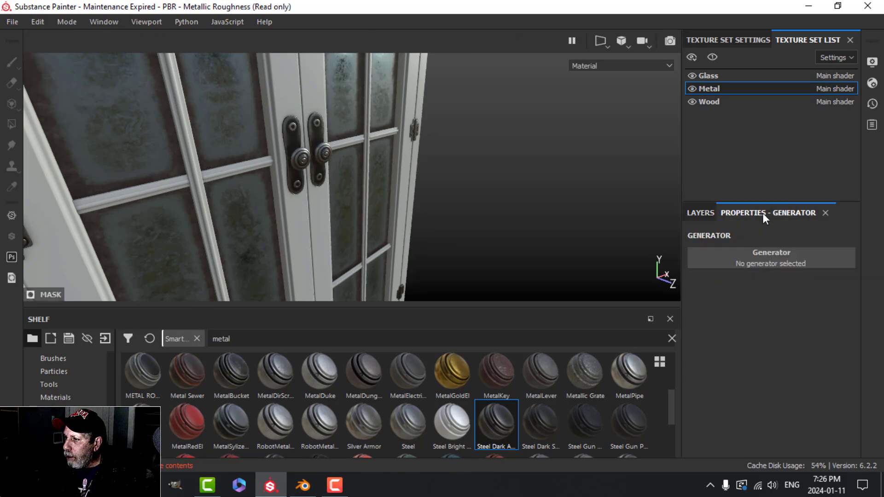
left_click(752, 260)
left_click(716, 333)
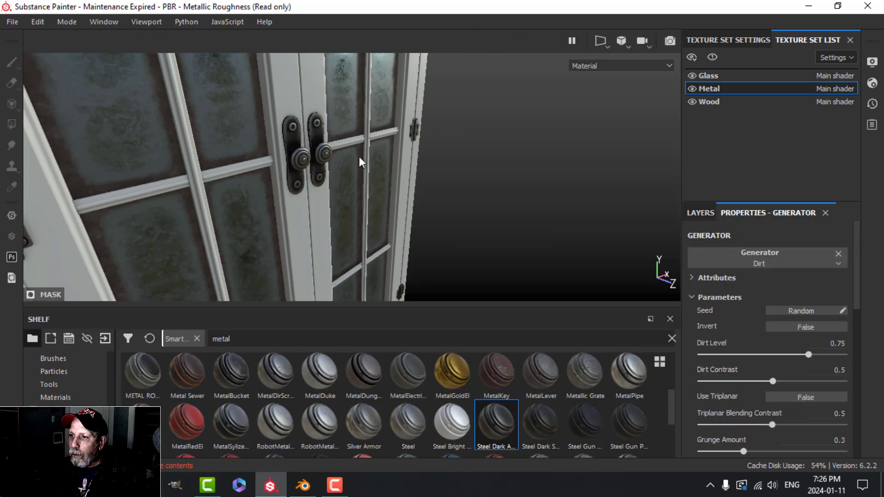
Reduce the generator's Dirt Level to 0.58 while judging the grime on the door knobs up close
scroll(300, 164, "up", 4)
scroll(294, 166, "down", 1)
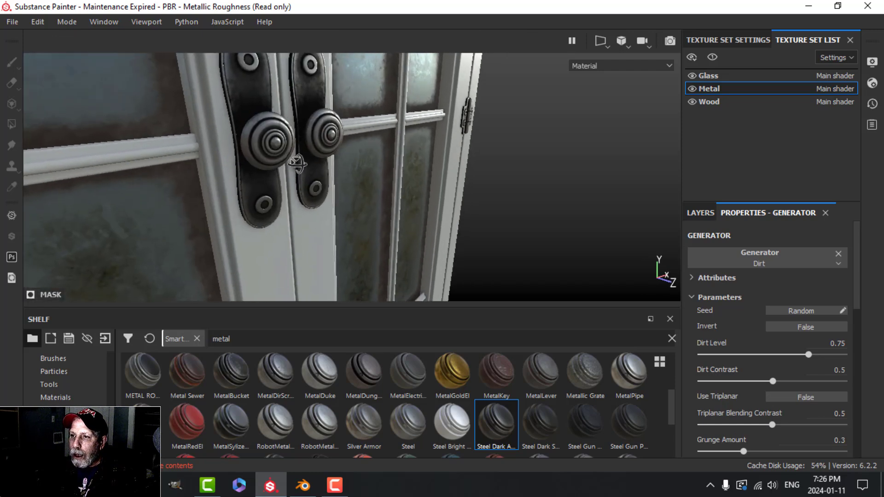
left_click_drag(807, 355, 783, 356)
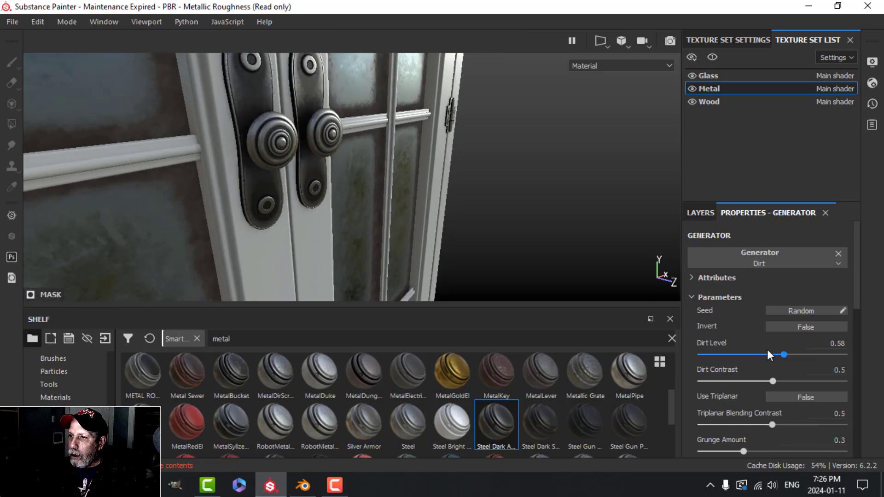
left_click(702, 213)
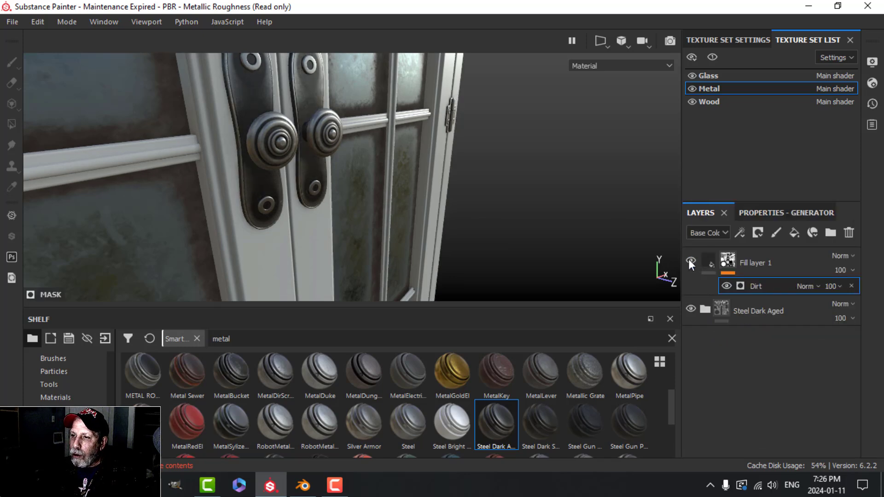
Examine the dirtied metal hardware from several angles and review the cabinet as a whole
left_click_drag(446, 160, 282, 183, "alt")
left_click_drag(368, 203, 428, 186, "alt")
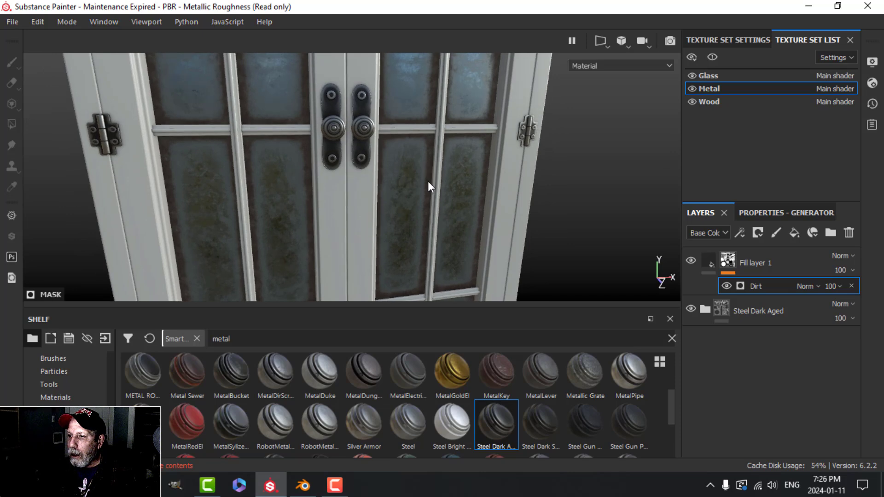
scroll(429, 181, "down", 4)
middle_click_drag(421, 176, 379, 192, "alt")
scroll(378, 193, "up", 1)
left_click_drag(378, 192, 397, 206, "alt")
scroll(410, 176, "down", 2)
middle_click_drag(410, 177, 390, 171, "alt")
scroll(388, 211, "down", 1)
left_click_drag(390, 165, 390, 174, "alt")
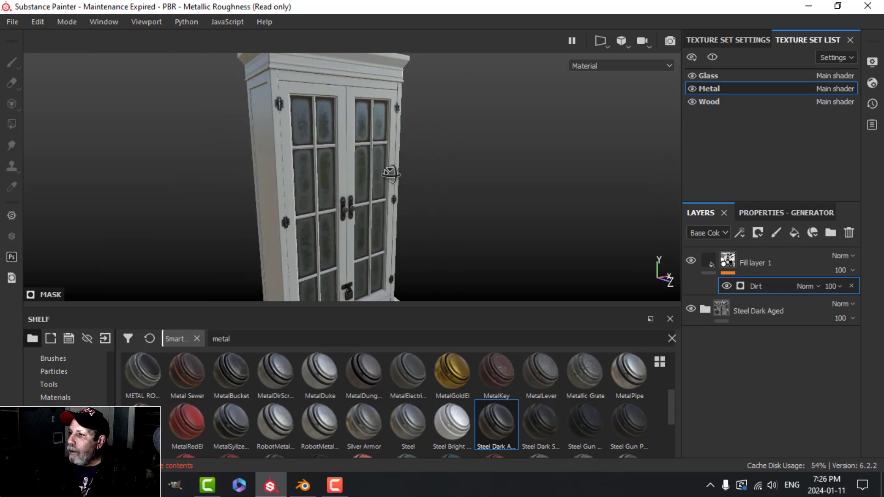
Delete the Wood texture set's existing layer and give it the Wood Acajou smart material, found by searching for "woo"
left_click(711, 99)
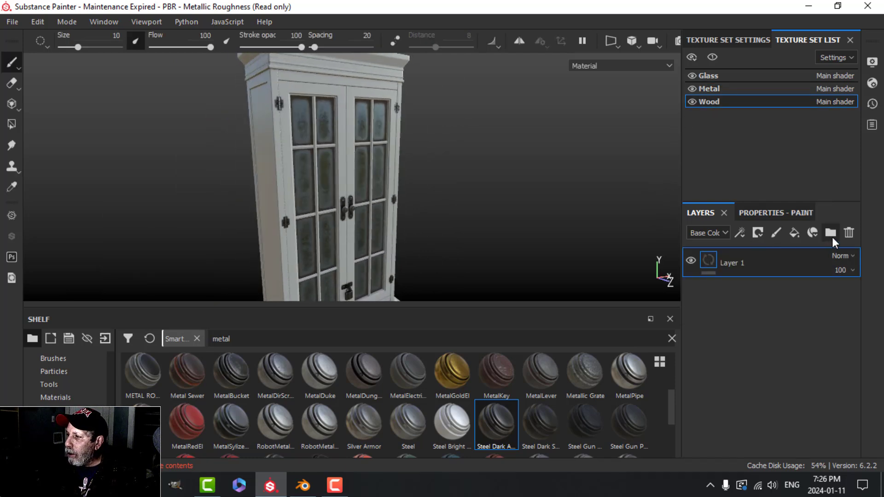
left_click(849, 233)
left_click(197, 338)
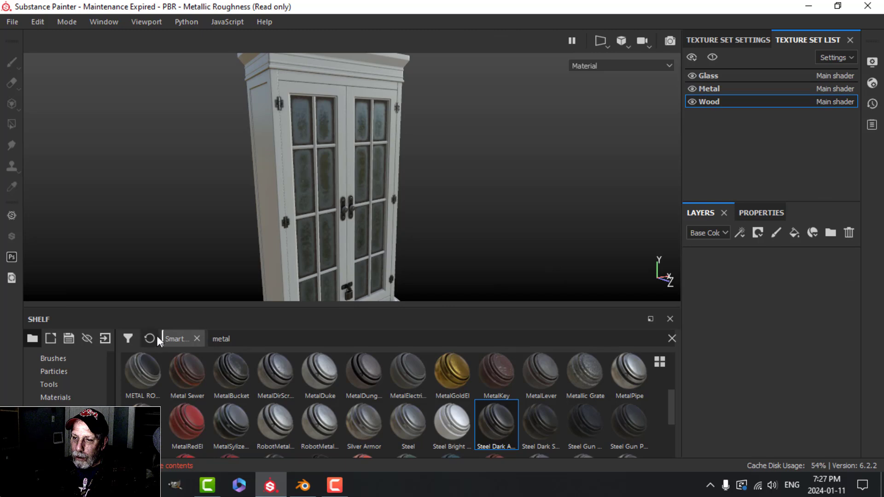
left_click(296, 338)
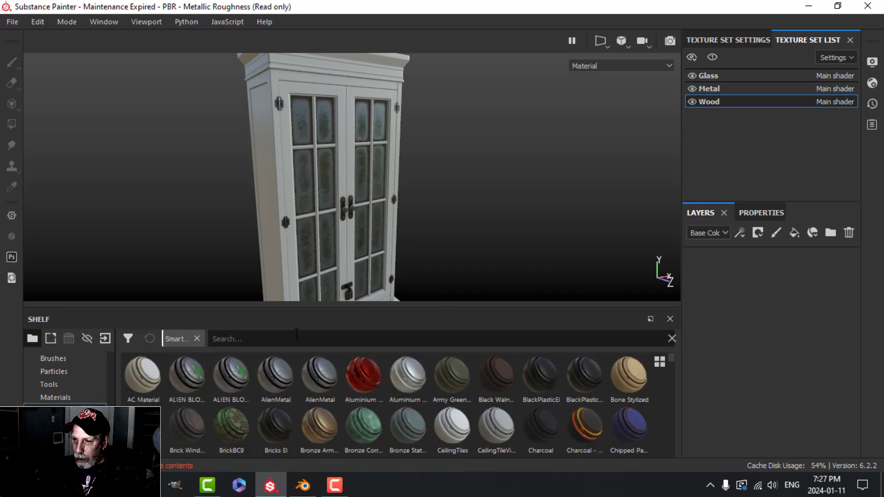
type("woo")
scroll(367, 377, "down", 3)
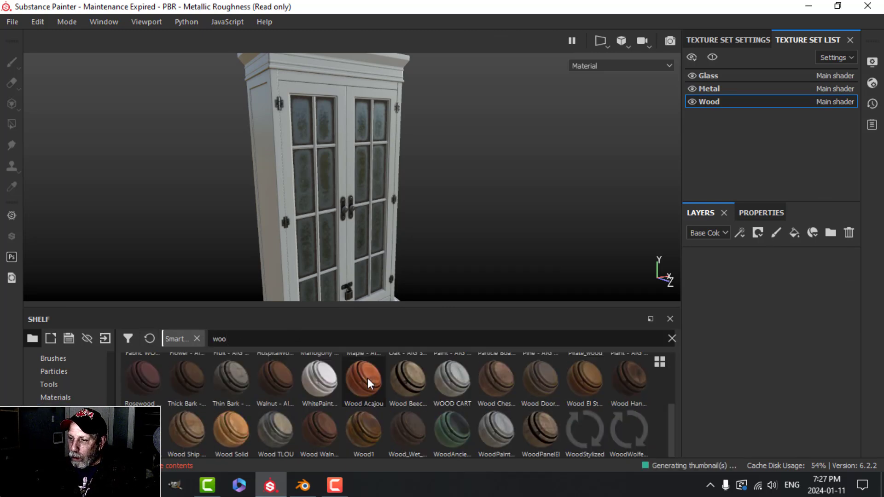
mouse_move(364, 383)
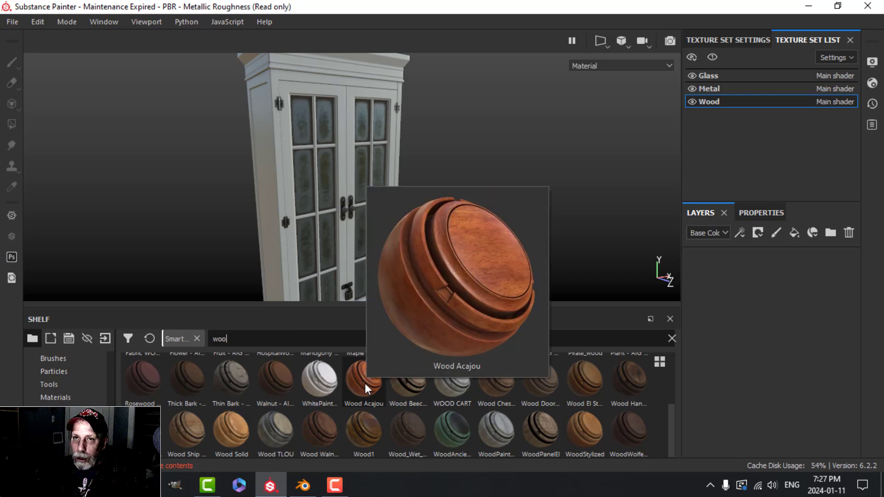
left_click_drag(365, 382, 764, 327)
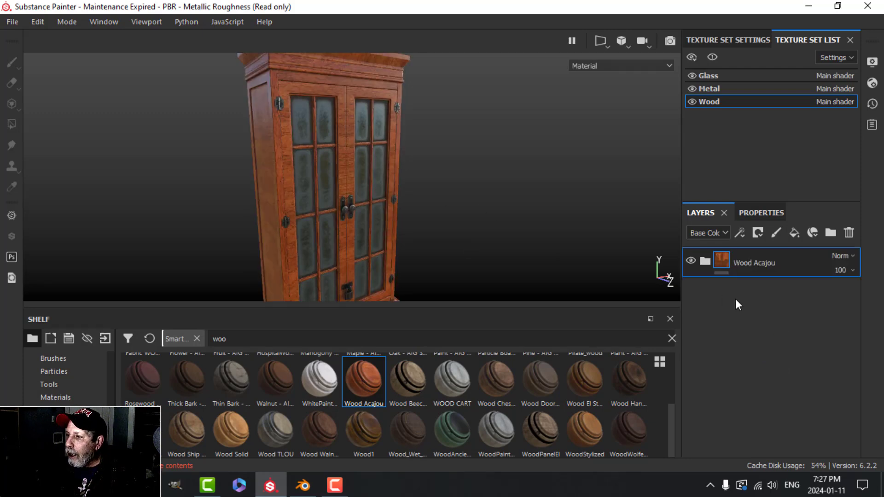
Compare the Wood Acajou group's fiber layers by toggling their visibility, and lower the Wood Fibers Small layer's opacity to 32
left_click(705, 260)
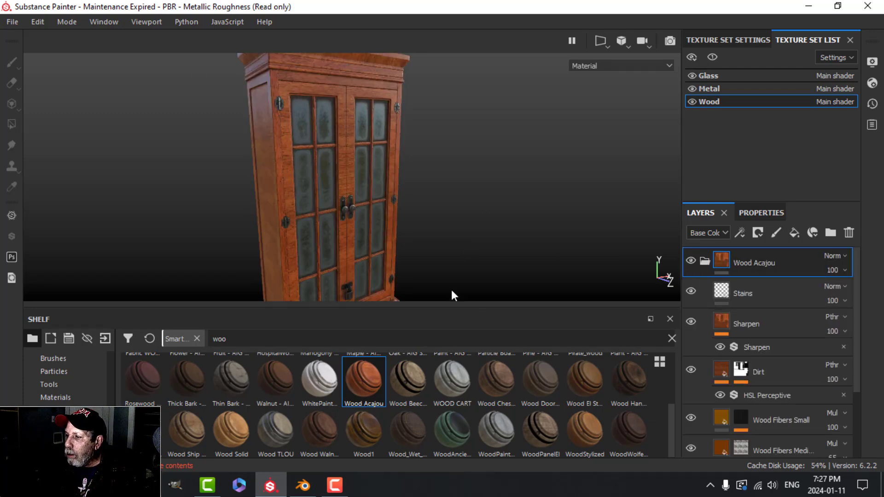
left_click_drag(479, 256, 598, 282, "alt")
scroll(773, 406, "down", 1)
left_click(783, 411)
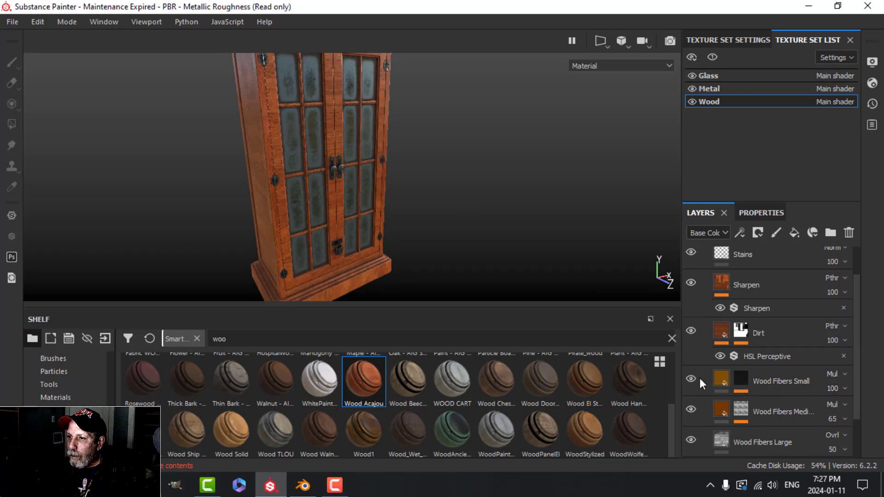
scroll(765, 401, "down", 4)
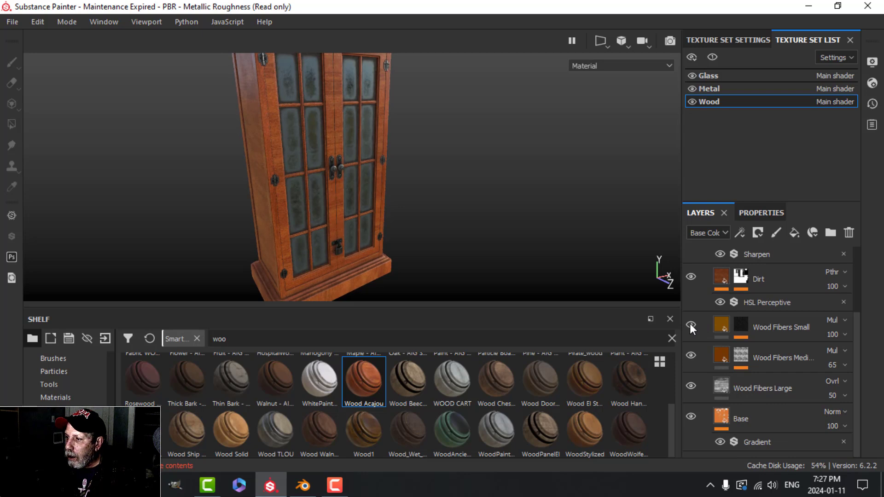
scroll(348, 133, "up", 5)
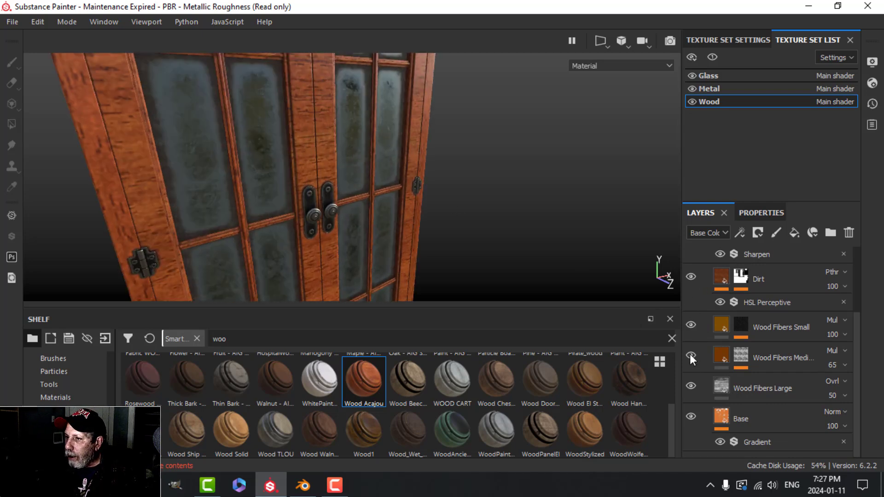
left_click(689, 354)
left_click(690, 355)
left_click(690, 325)
left_click(690, 325)
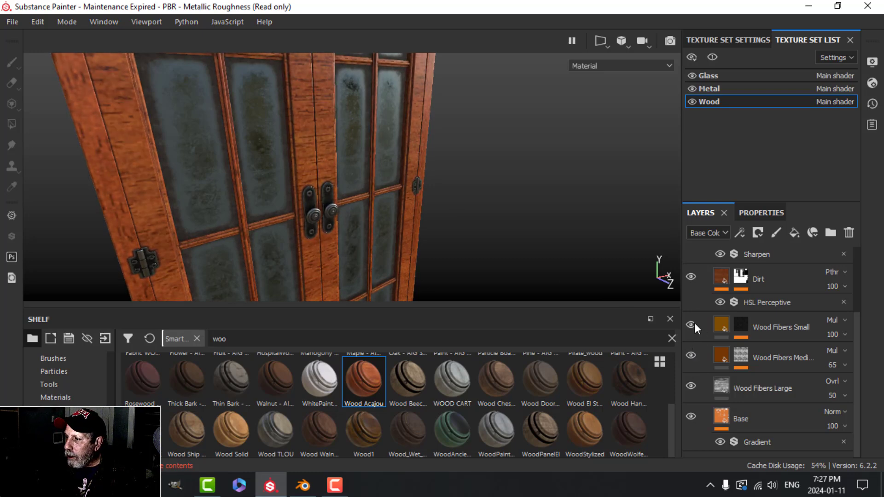
left_click(845, 335)
left_click_drag(878, 358, 840, 358)
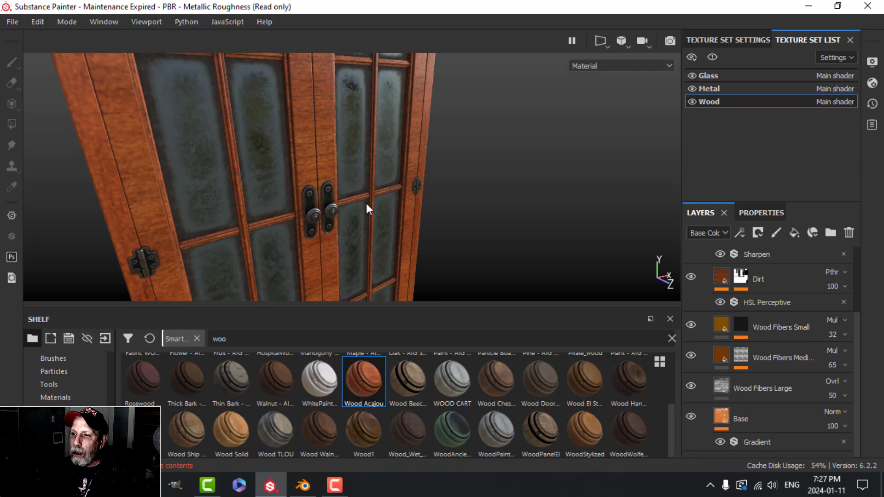
Examine the softened wood grain across the cabinet's upper part and compare it with the medium wood fibers layer hidden and shown
scroll(369, 201, "down", 5)
middle_click_drag(277, 145, 338, 208, "alt")
middle_click_drag(345, 131, 374, 174, "alt")
left_click_drag(374, 174, 404, 161, "alt")
scroll(404, 185, "up", 4)
left_click_drag(400, 194, 353, 202, "alt")
scroll(353, 188, "down", 3)
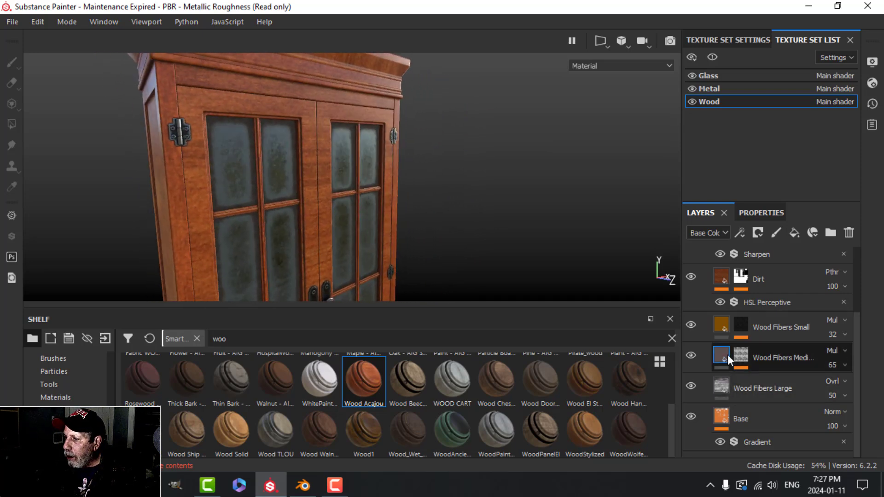
left_click(691, 355)
left_click(691, 355)
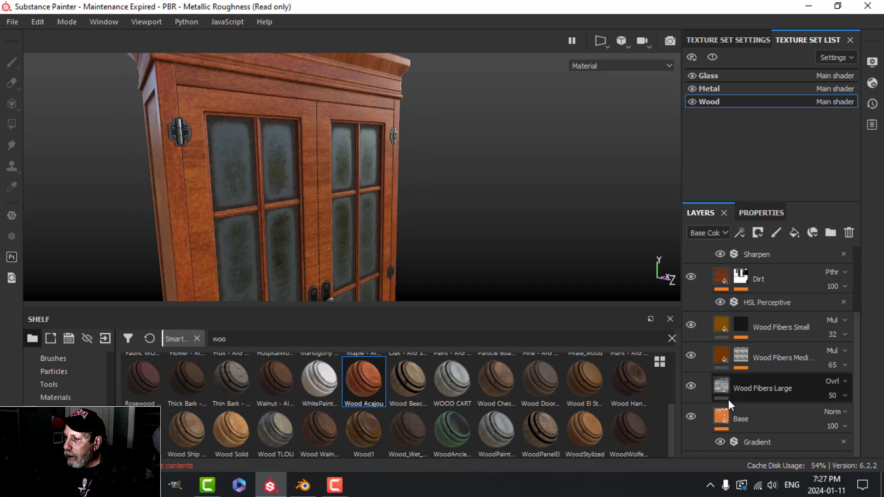
Darken Color 1 of the Base layer's Gradient filter to a brown with RGB 0.629, 0.369, 0.158
left_click(755, 441)
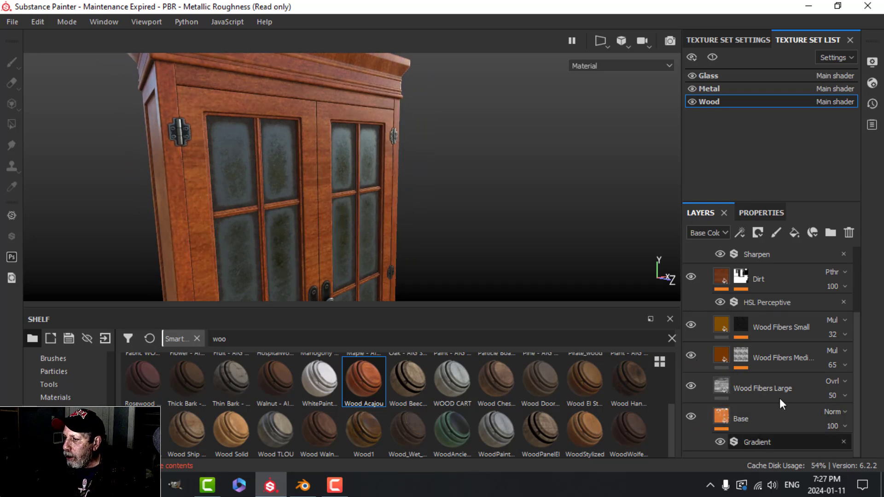
left_click(768, 213)
scroll(810, 395, "down", 1)
left_click(805, 363)
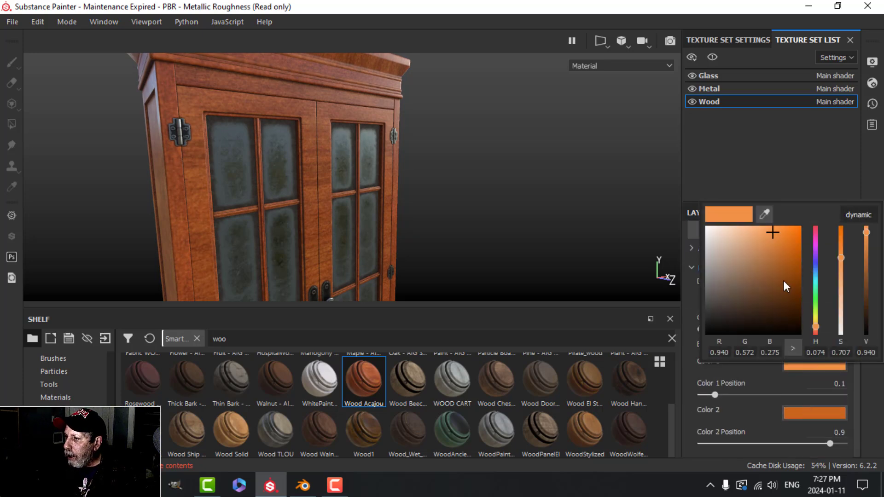
left_click(776, 266)
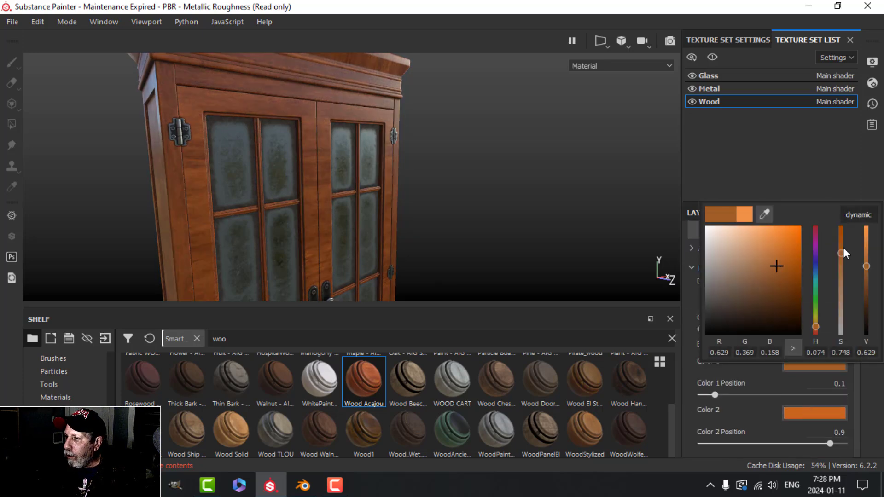
Darken Color 2 of the Base layer's Gradient filter to a brown with RGB 0.437, 0.230, 0.092
left_click(882, 189)
left_click(802, 416)
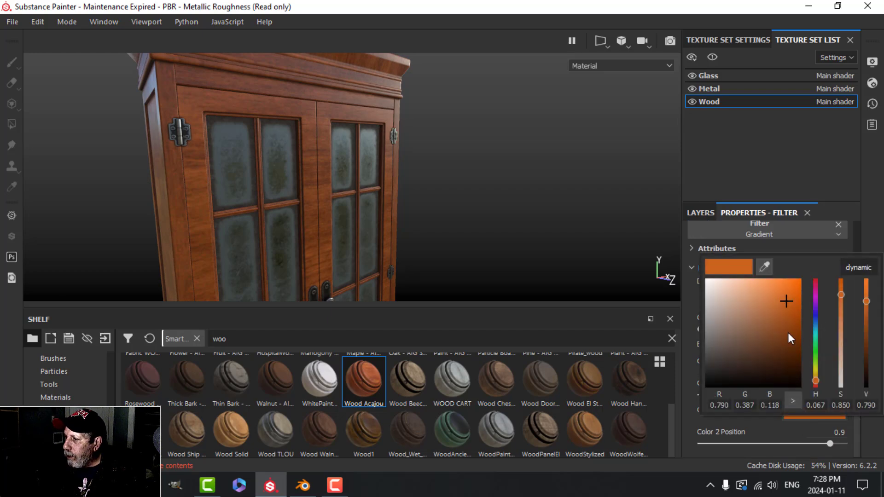
left_click(780, 340)
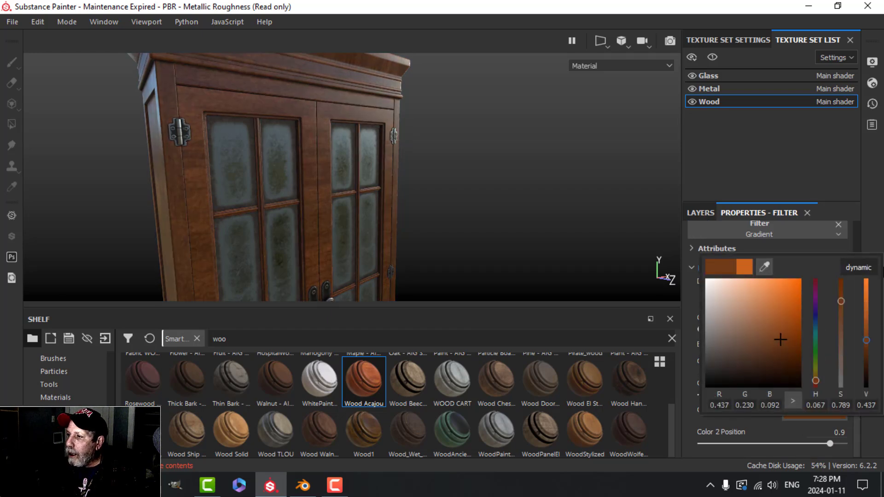
left_click(882, 224)
scroll(749, 404, "up", 2)
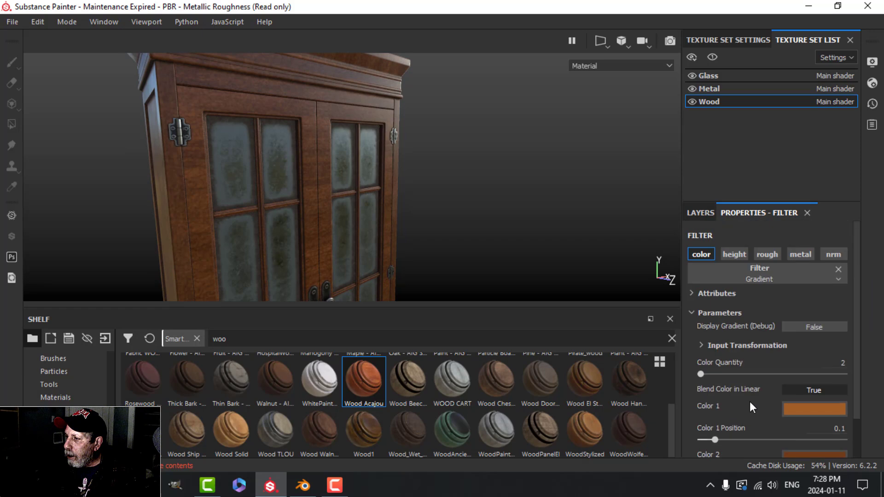
Raise the roughness of the Wood set's Base layer to about 0.441
left_click(704, 212)
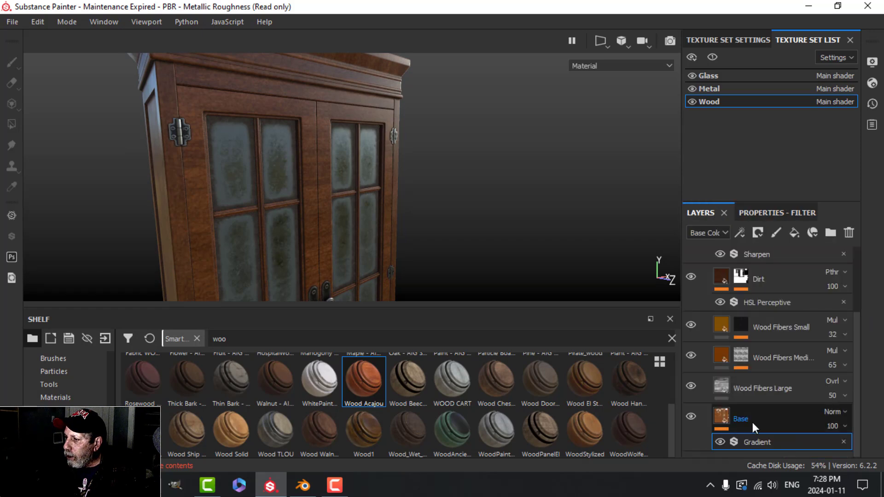
left_click(720, 422)
left_click(781, 212)
scroll(796, 389, "down", 5)
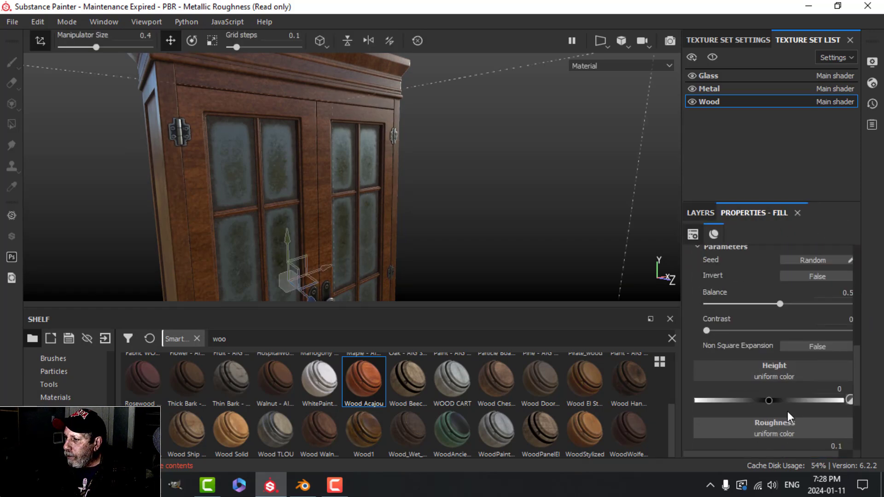
scroll(758, 368, "down", 3)
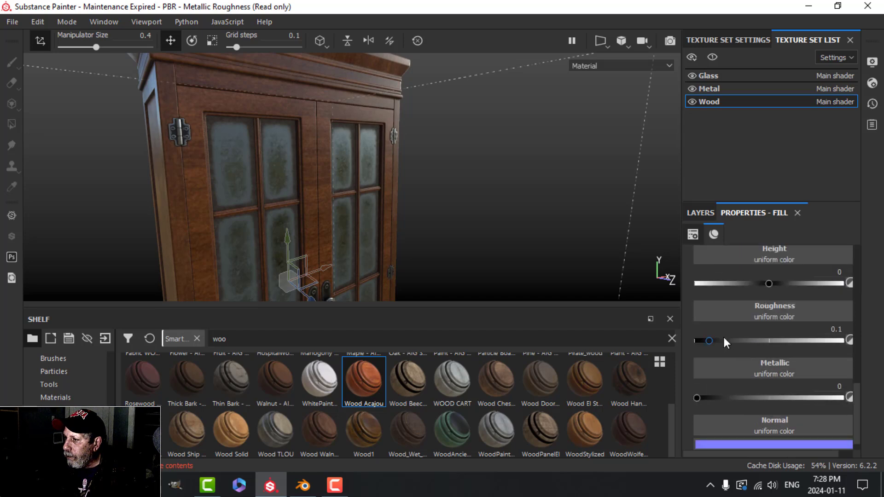
left_click_drag(714, 340, 760, 338)
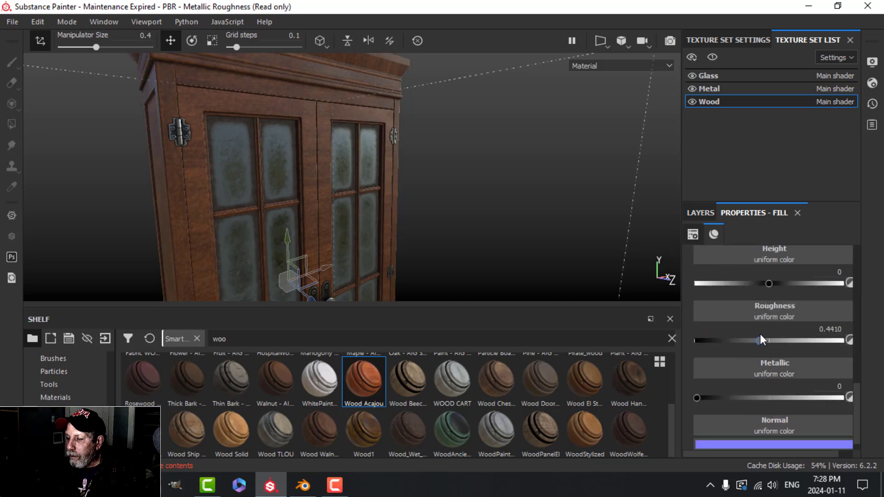
Hide the transform manipulator and examine the adjusted wood finish on the cabinet's cornice and upper doors
left_click_drag(378, 180, 409, 220, "alt")
scroll(388, 200, "up", 3)
left_click(40, 42)
right_click_drag(565, 209, 526, 219, "shift")
scroll(429, 238, "up", 4)
left_click_drag(426, 240, 249, 163, "alt")
left_click_drag(558, 177, 491, 179, "alt")
scroll(489, 255, "down", 3)
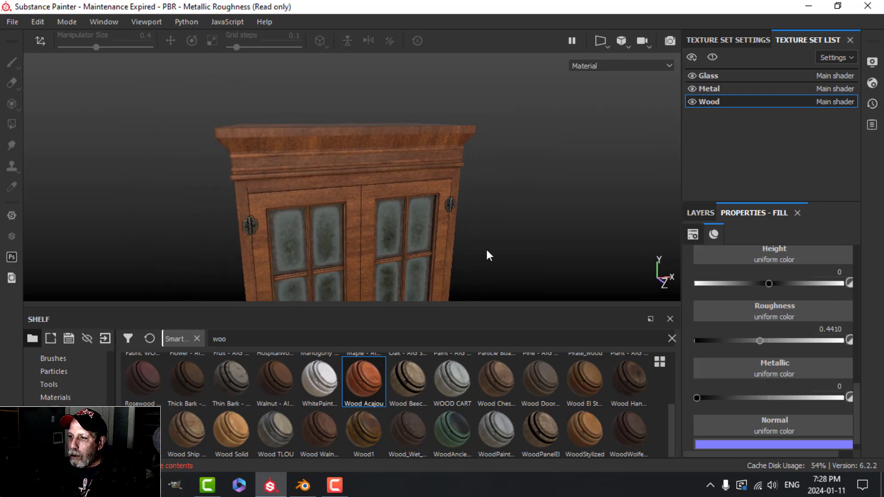
scroll(489, 256, "up", 3)
Examine the wood grain on the cabinet's side panel, door frames and muntins from several angles
middle_click_drag(484, 257, 475, 173, "alt")
middle_click_drag(388, 238, 475, 191, "alt")
left_click_drag(439, 181, 466, 176, "alt")
scroll(393, 187, "up", 2)
mouse_move(393, 187)
left_mouse_down("alt")
mouse_move(416, 253)
mouse_move(381, 186)
left_mouse_up("alt")
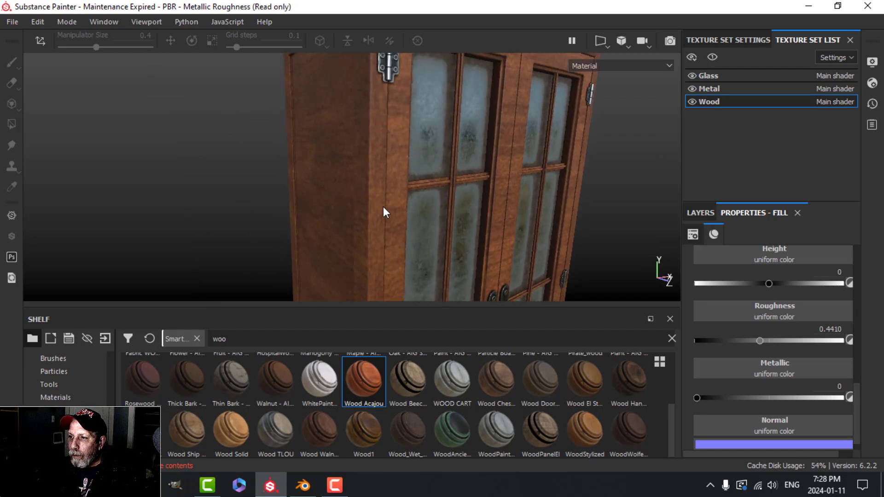
left_click_drag(343, 197, 373, 211, "alt")
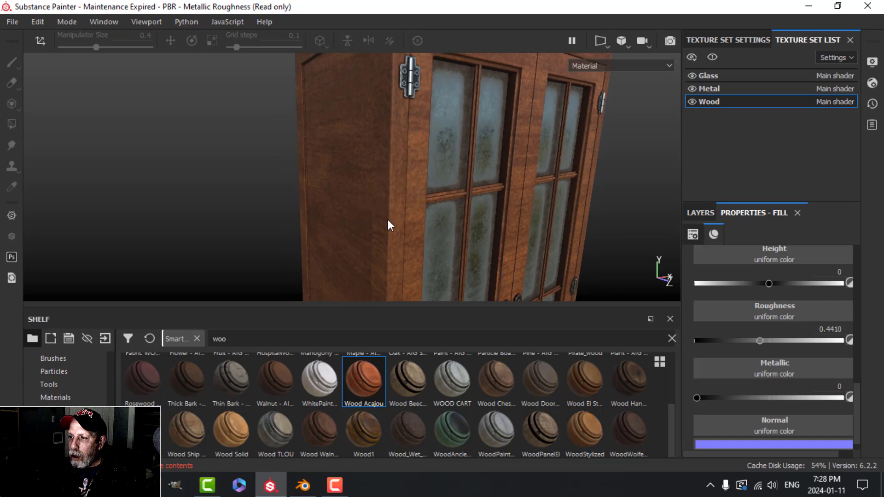
left_click_drag(394, 117, 429, 179, "alt")
right_click_drag(429, 179, 398, 192, "shift")
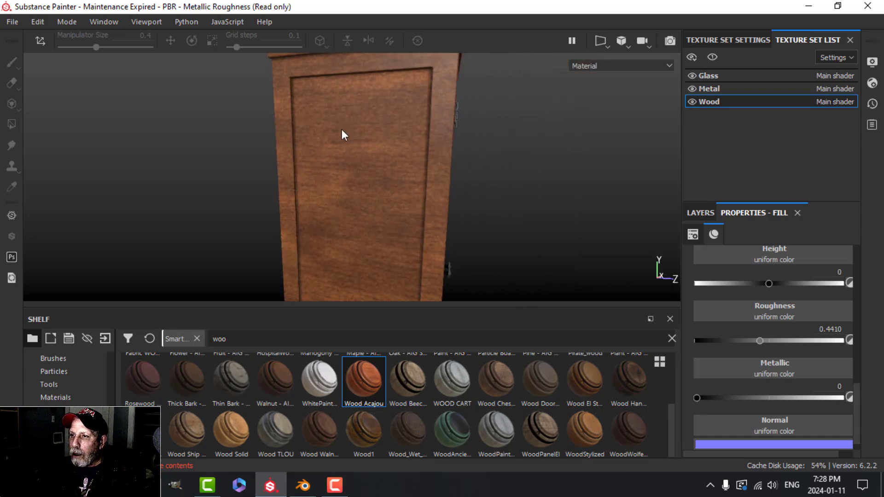
left_click_drag(386, 182, 330, 168, "alt")
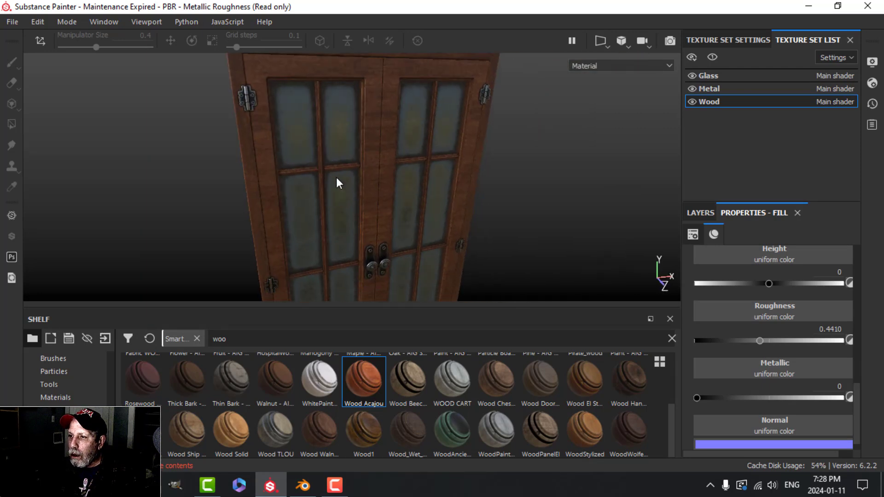
left_click_drag(420, 197, 386, 187, "alt")
right_click_drag(420, 179, 448, 180, "shift")
scroll(400, 164, "up", 2)
middle_click_drag(400, 163, 420, 246, "alt")
left_click_drag(428, 240, 456, 219, "alt")
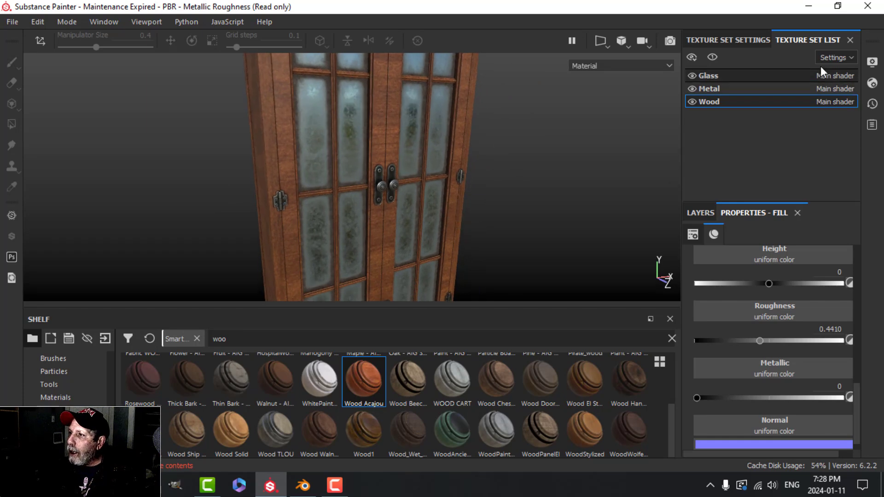
Check the texture size in the Wood texture set's settings against the detail on the doors
left_click(759, 41)
scroll(745, 157, "up", 5)
scroll(746, 156, "up", 2)
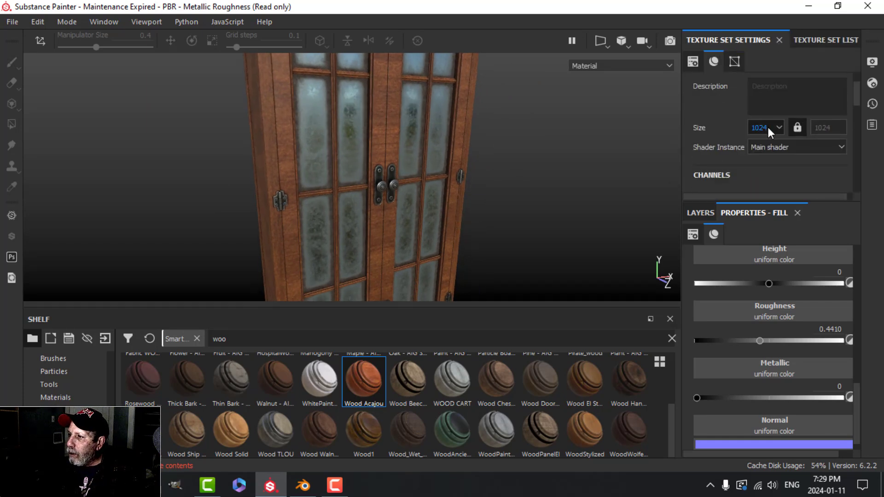
scroll(460, 229, "up", 2)
middle_click_drag(461, 228, 459, 218, "alt")
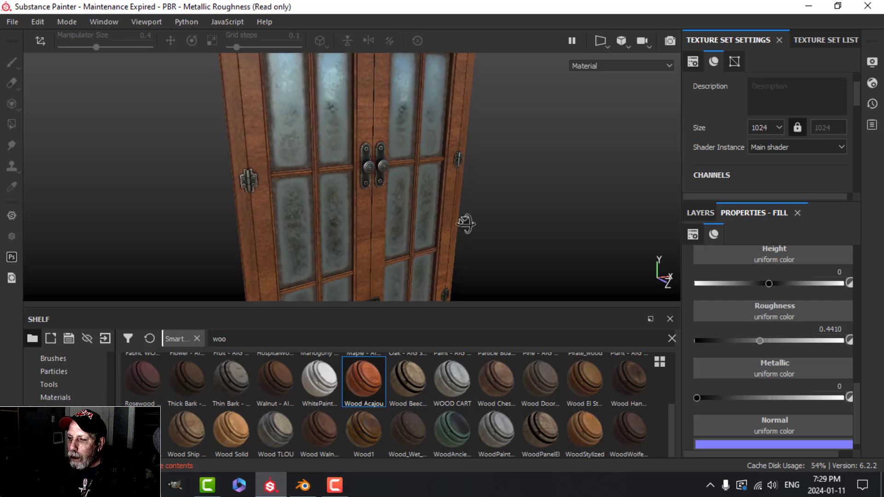
Switch to Blender and open the bookcase's door frame mesh for UV editing
left_click(309, 488)
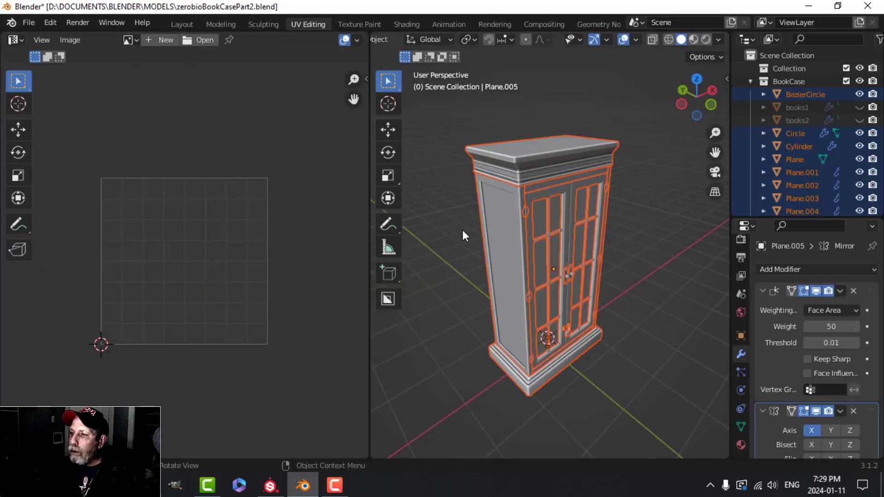
scroll(602, 212, "up", 5)
left_click(579, 176)
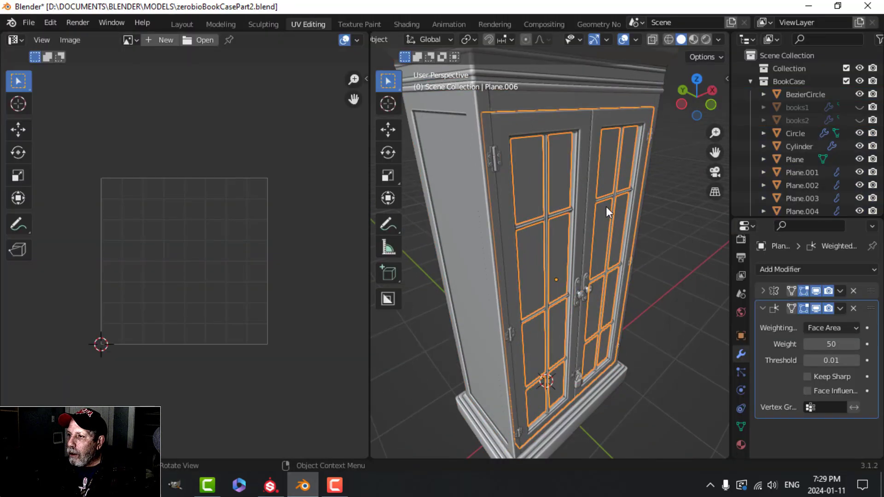
scroll(606, 207, "down", 4)
middle_click_drag(596, 202, 589, 206)
key("Tab")
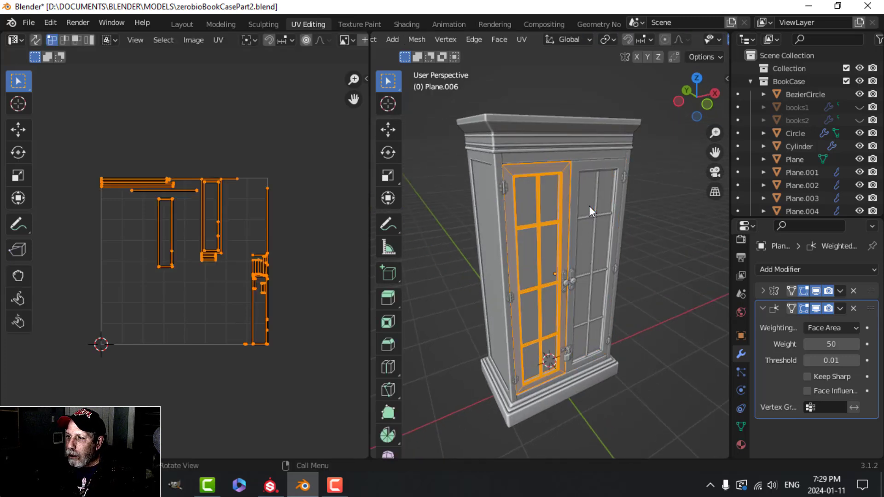
Try a standard Unwrap on the whole door frame mesh and undo it
scroll(582, 217, "up", 5)
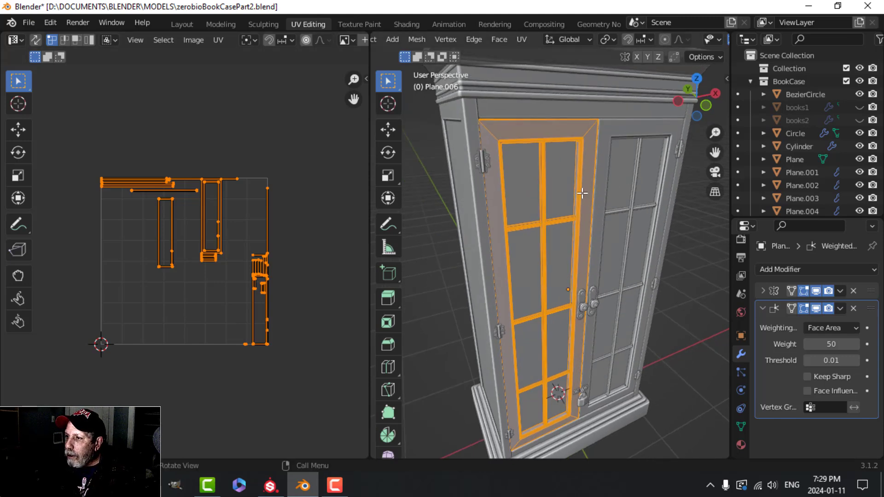
scroll(591, 178, "up", 2)
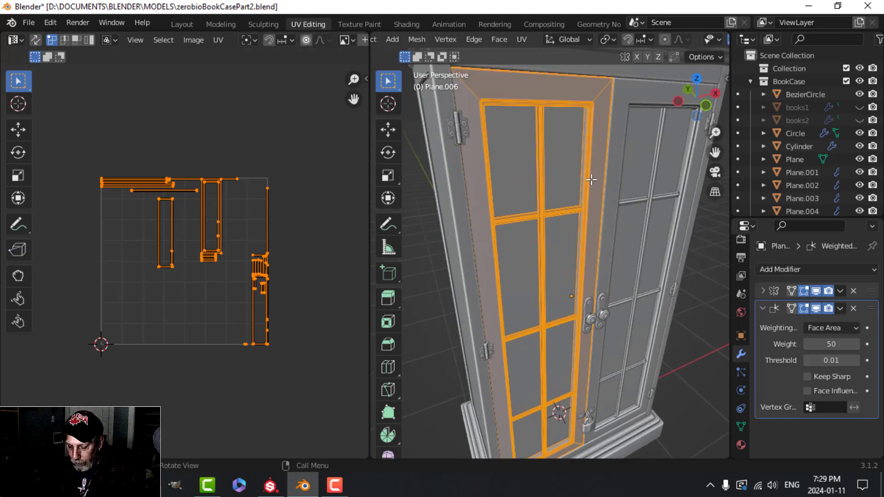
key("u")
left_click(539, 163)
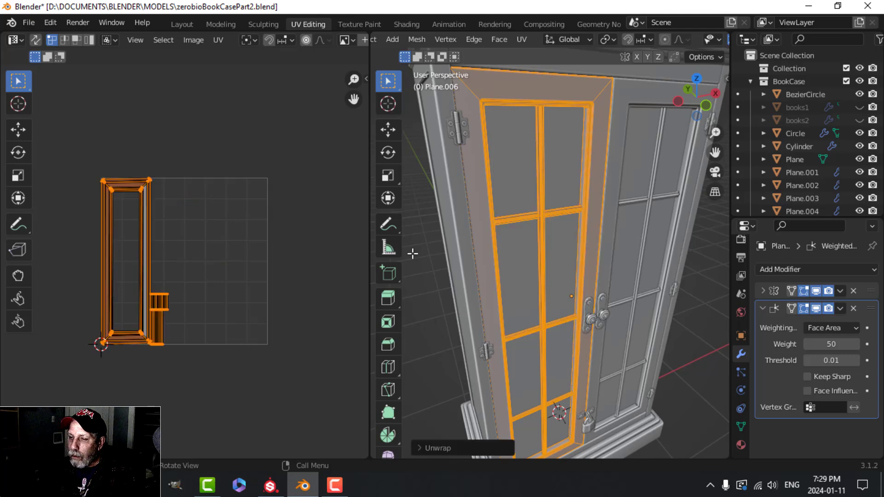
key("ctrl+z")
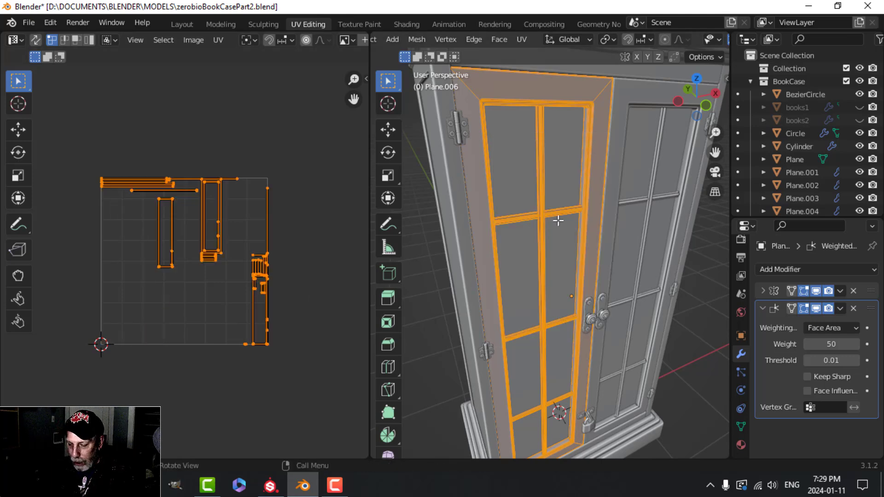
Unwrap the door frame mesh with Cube Projection, check its UV layout, and return to Object Mode
key("u")
left_click(538, 285)
scroll(250, 283, "up", 3)
scroll(251, 283, "down", 3)
scroll(265, 269, "up", 4)
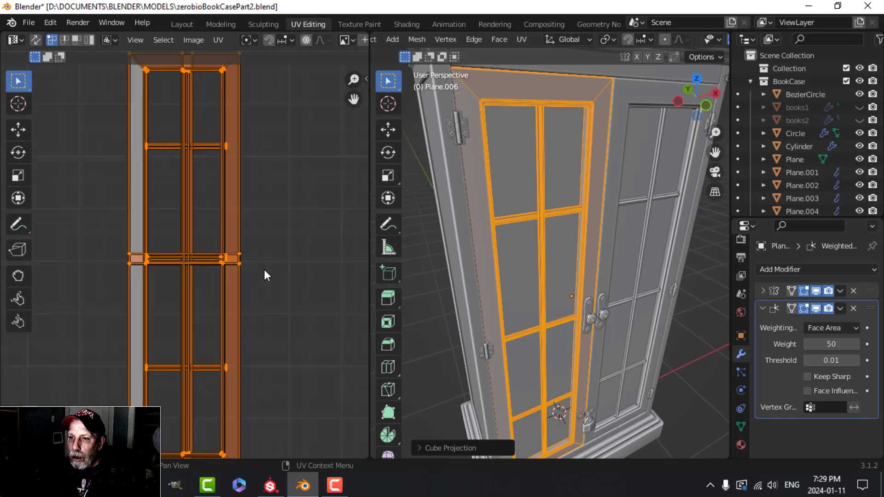
scroll(263, 269, "down", 2)
scroll(548, 251, "down", 4)
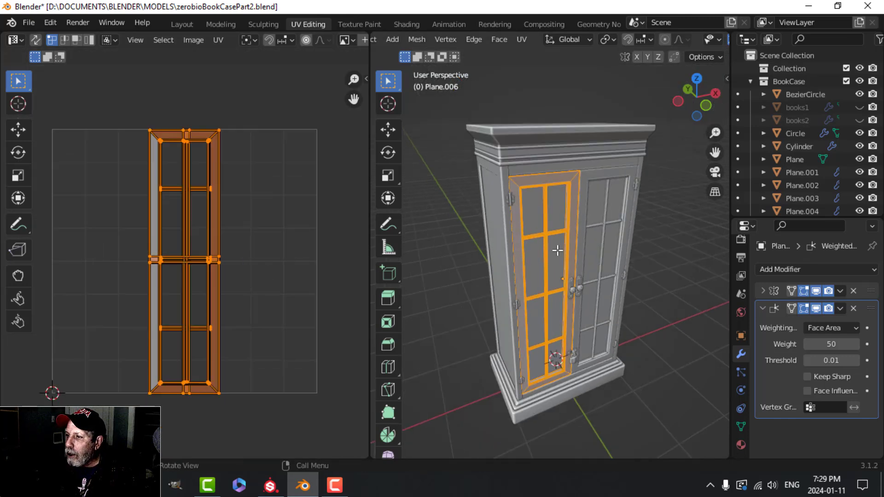
key("Tab")
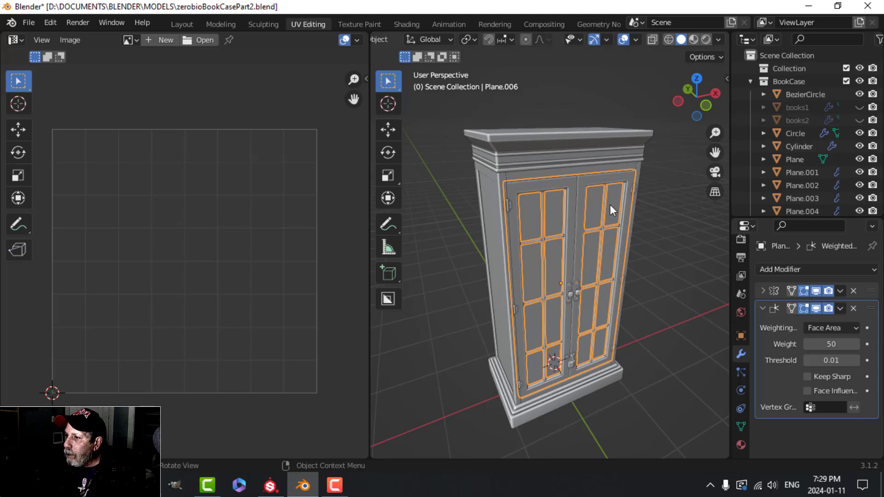
Hide the glass panes, door handles, hinges and latch, leaving only the wooden bookcase parts visible
left_click(557, 211)
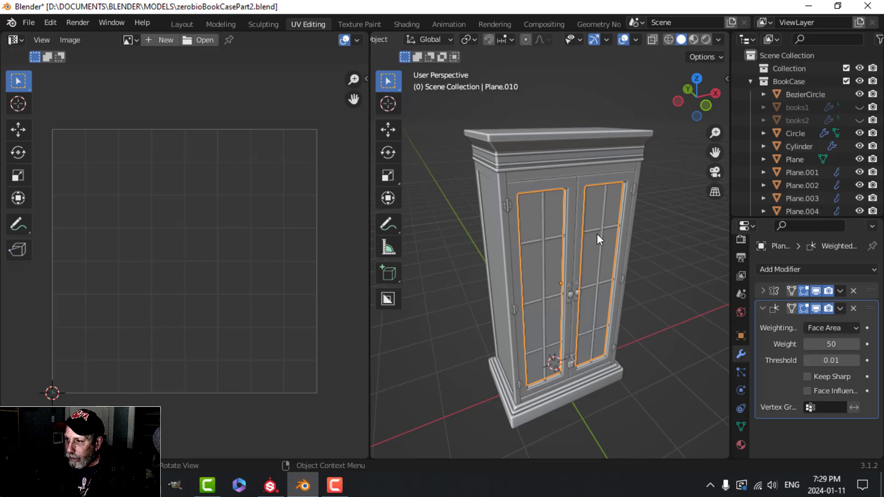
key("h")
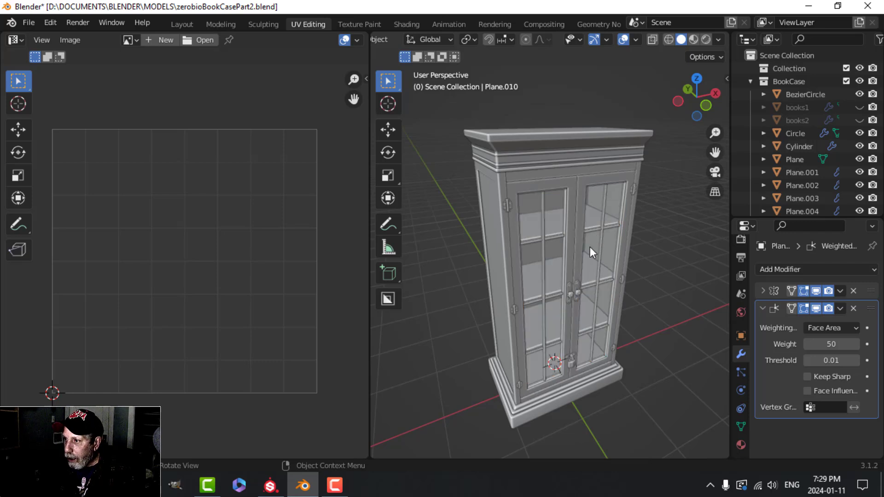
left_click(577, 292)
key("h")
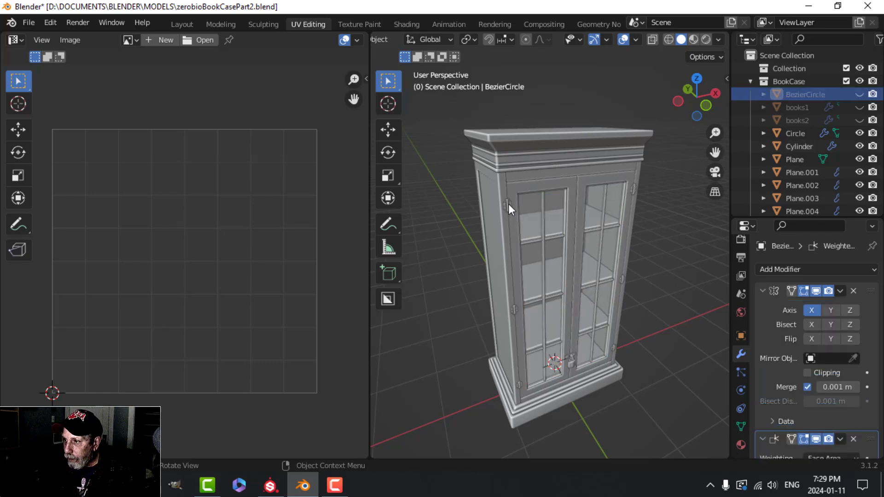
left_click(537, 271)
left_click(576, 363)
key("h")
left_click(571, 359)
key("h")
Select all wooden parts and pack their UV islands together into a single tile with UVPackmaster
key("a")
left_click(616, 249)
key("a")
key("Tab")
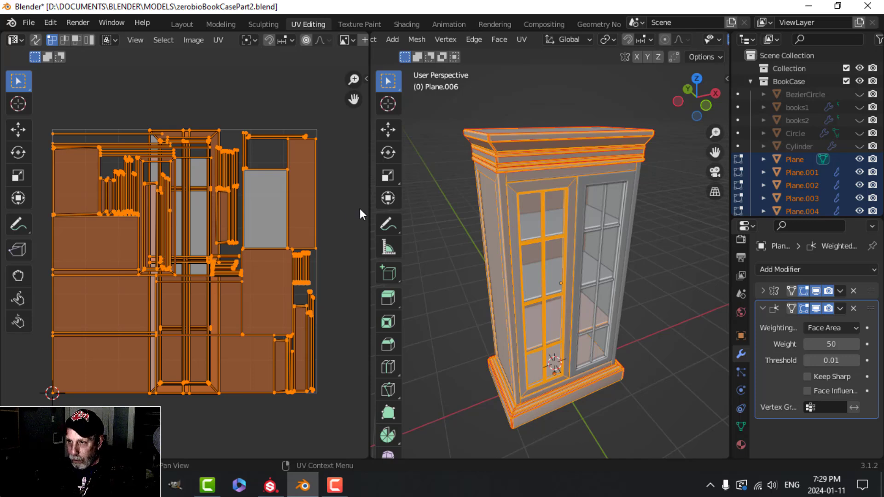
key("n")
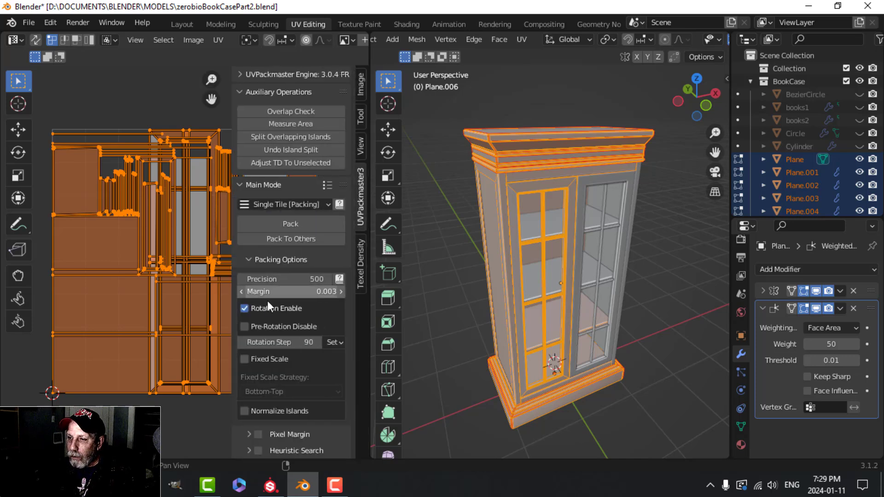
left_click(287, 223)
key("n")
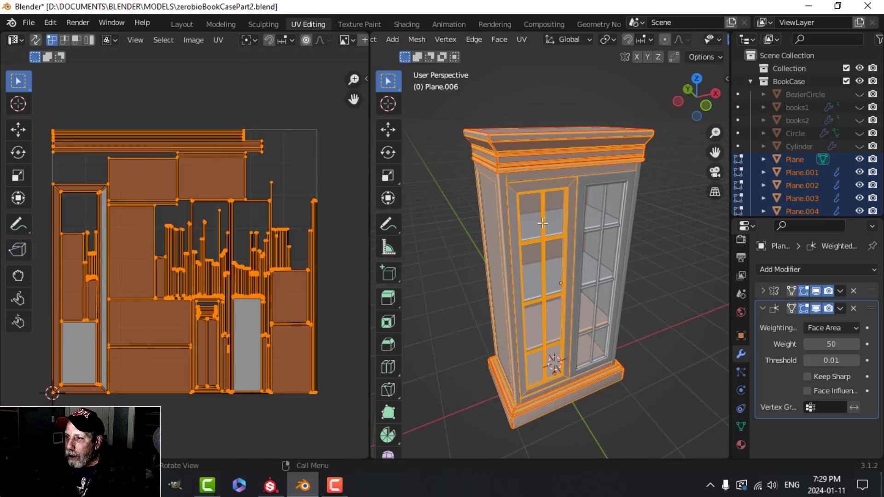
Unhide all parts except books1 and books2, and save the file with every visible part selected
key("Tab")
key("alt+h")
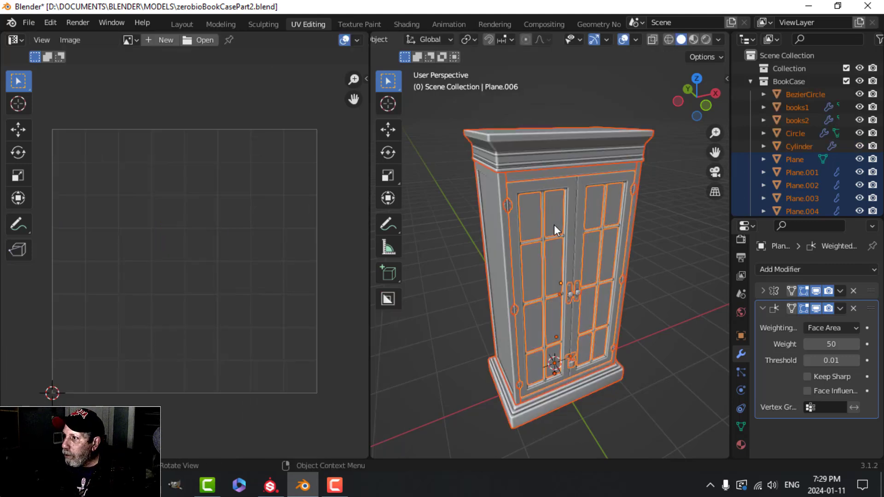
key("alt+a")
left_click(859, 106)
left_click(859, 119)
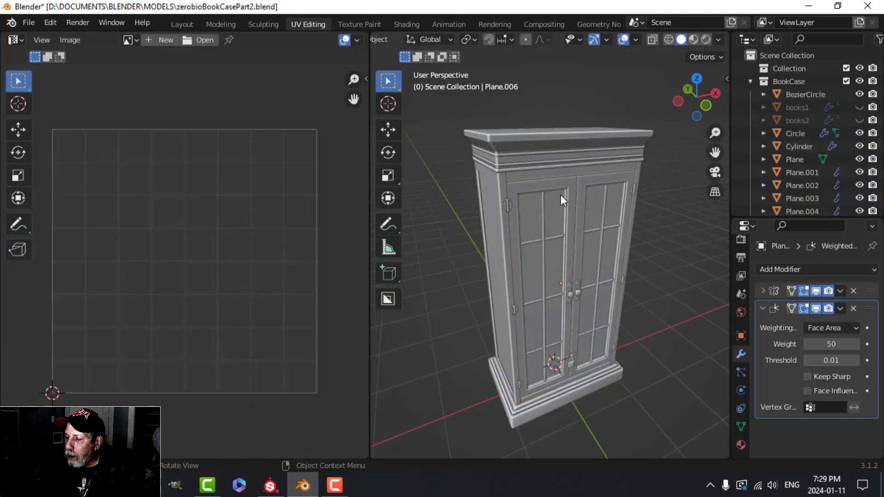
key("a")
key("ctrl+s")
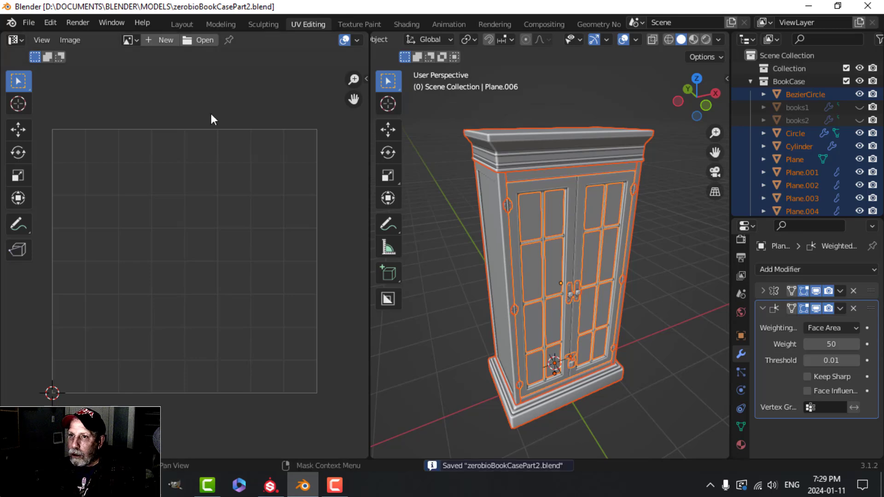
Export the bookcase parts as FBX and switch back to Substance Painter
left_click(31, 23)
mouse_move(75, 210)
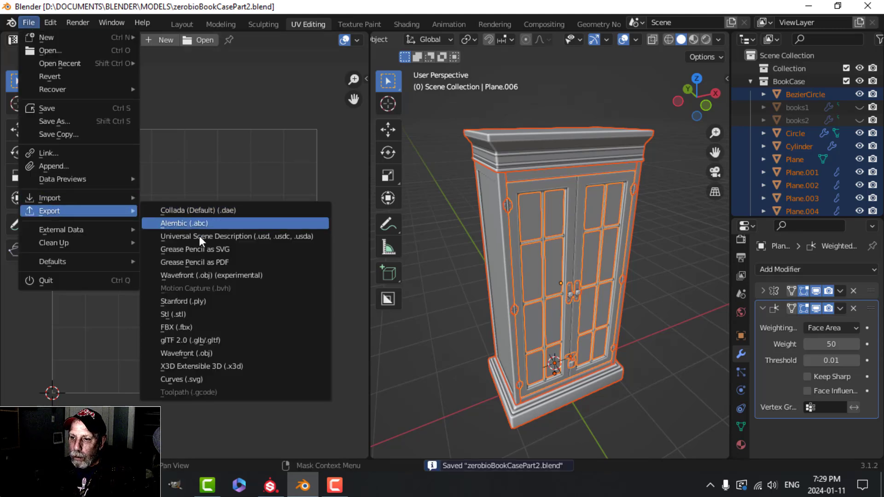
left_click(208, 324)
left_click(639, 387)
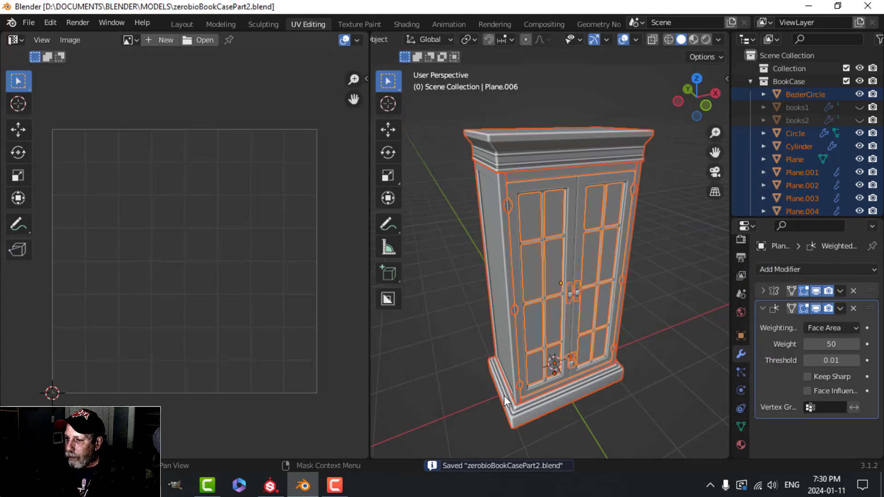
left_click(270, 485)
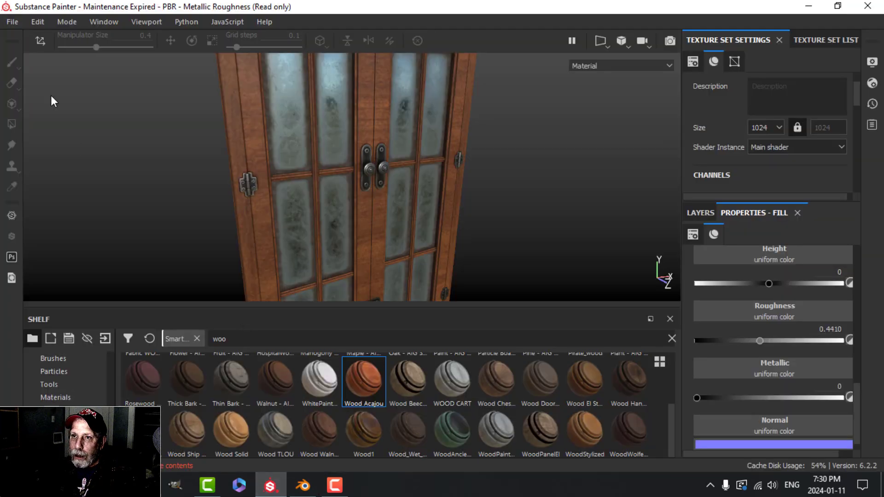
Reload the project's mesh from BookCaseCabinetPart2.fbx through the project configuration
left_click(37, 20)
left_click(54, 60)
left_click(532, 135)
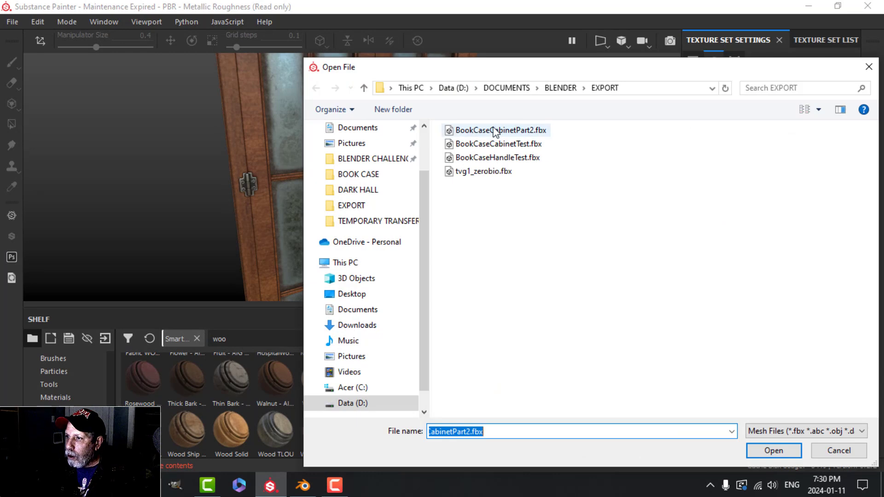
left_click(522, 134)
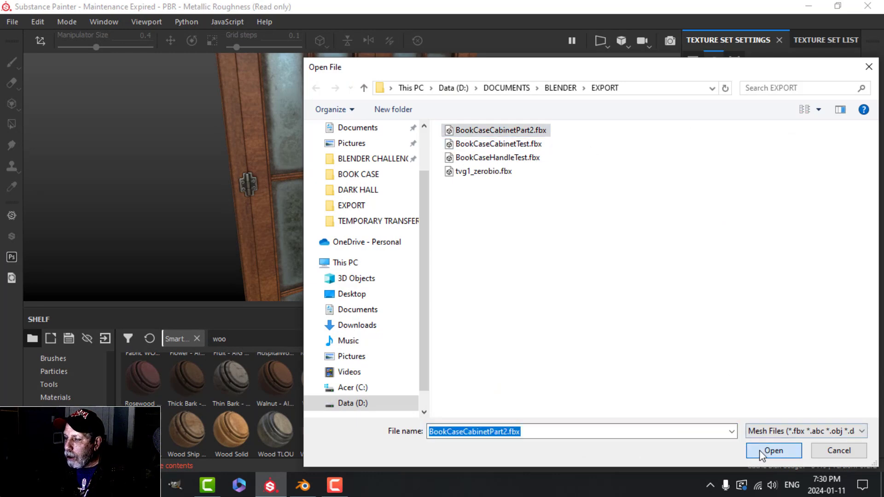
left_click(774, 451)
left_click(456, 353)
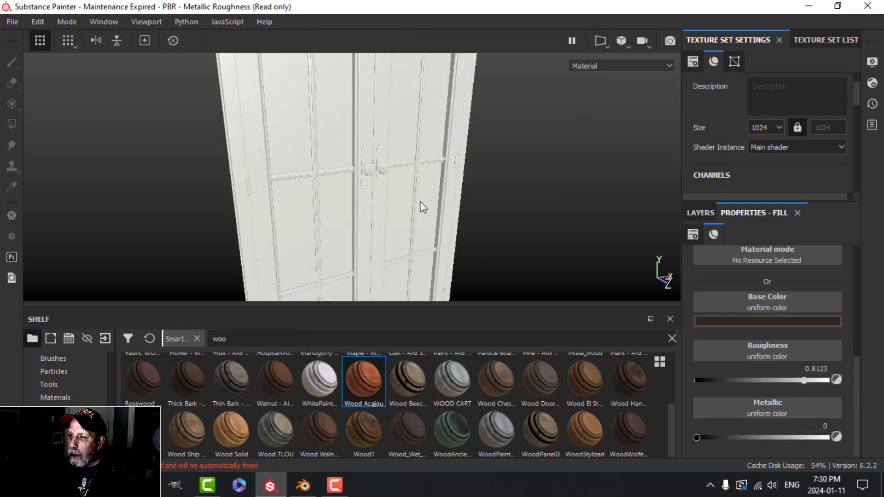
Bake the selected mesh maps for the glass, metal and wood texture sets of the cabinet
scroll(419, 201, "down", 5)
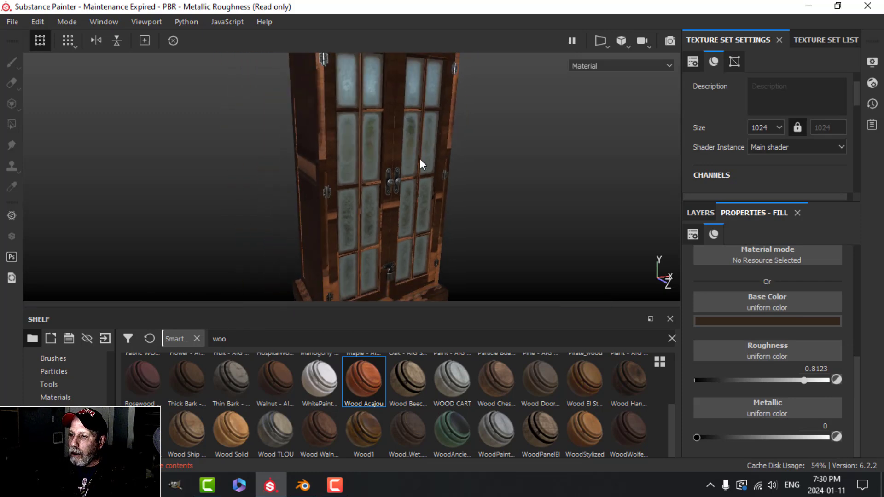
middle_click_drag(419, 152, 417, 184, "alt")
left_click_drag(418, 185, 428, 185, "alt")
scroll(814, 104, "down", 6)
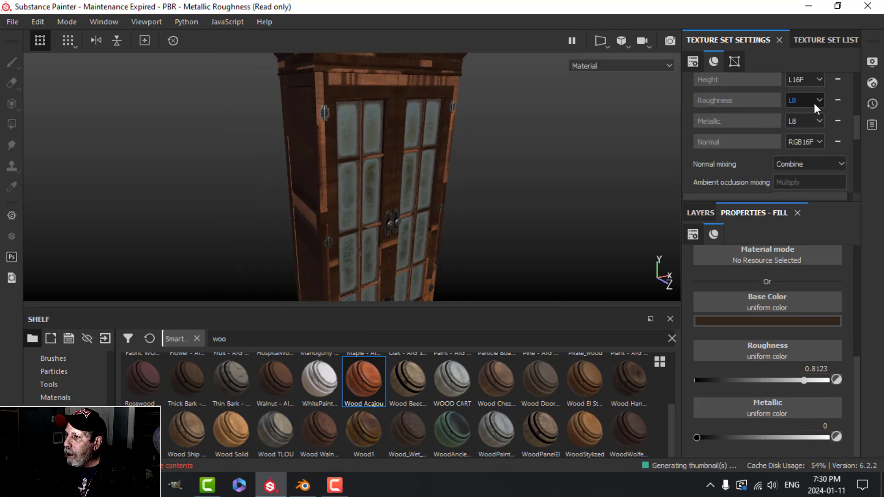
scroll(811, 104, "up", 2)
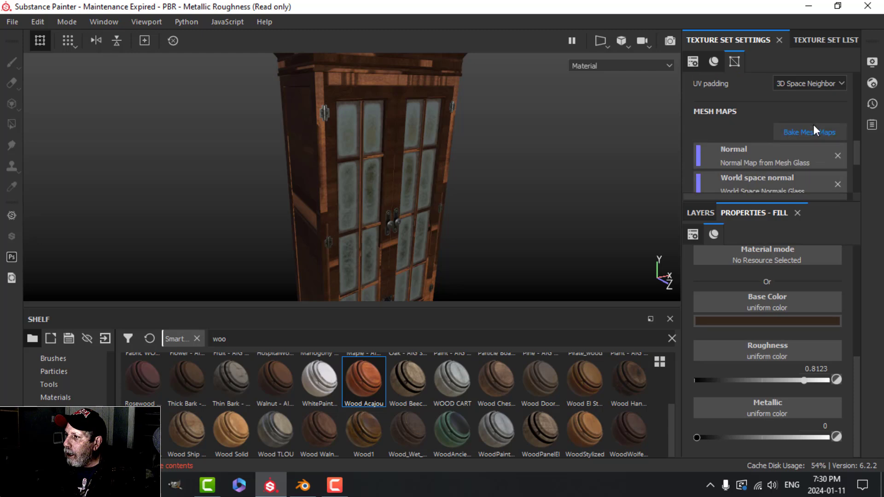
left_click(811, 131)
left_click(592, 441)
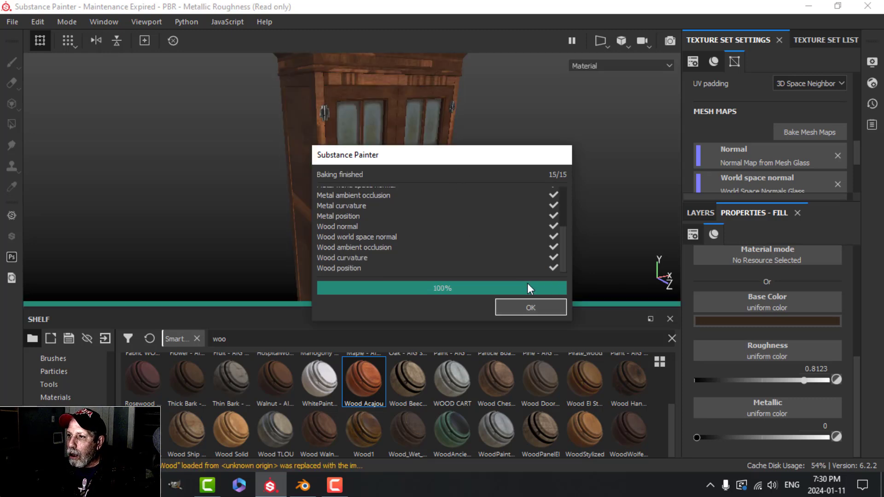
left_click(531, 307)
Examine the wood grain direction on the cabinet's doors, frames and side up close
left_click_drag(429, 189, 370, 176, "alt")
middle_click_drag(374, 251, 410, 98, "alt")
middle_click_drag(420, 192, 399, 81, "alt")
left_click_drag(399, 81, 420, 183, "alt")
middle_click_drag(450, 183, 416, 126, "alt")
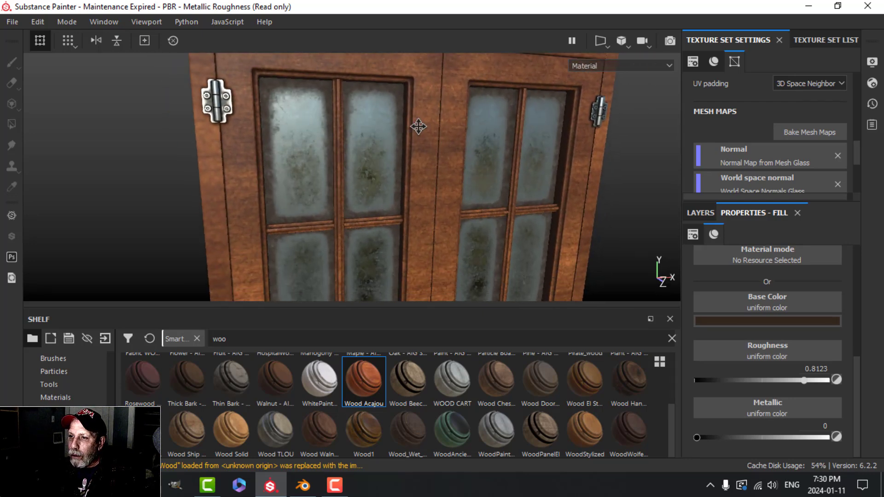
scroll(461, 205, "down", 3)
middle_click_drag(460, 204, 453, 193, "alt")
mouse_move(393, 177)
left_mouse_down("alt")
mouse_move(365, 181)
mouse_move(396, 180)
left_mouse_up("alt")
left_click_drag(460, 198, 442, 193, "alt")
Switch to Blender and rotate all UVs of the door frame object by 90 degrees
left_click(303, 485)
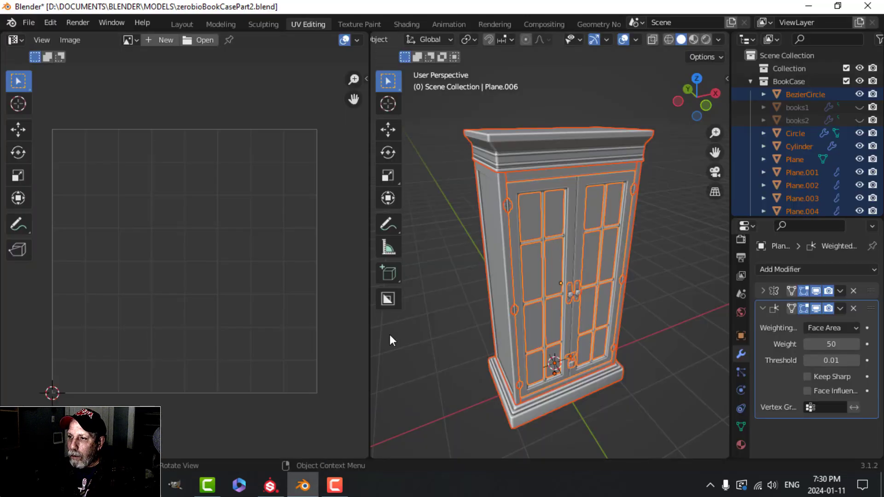
left_click(512, 226)
left_click(527, 189)
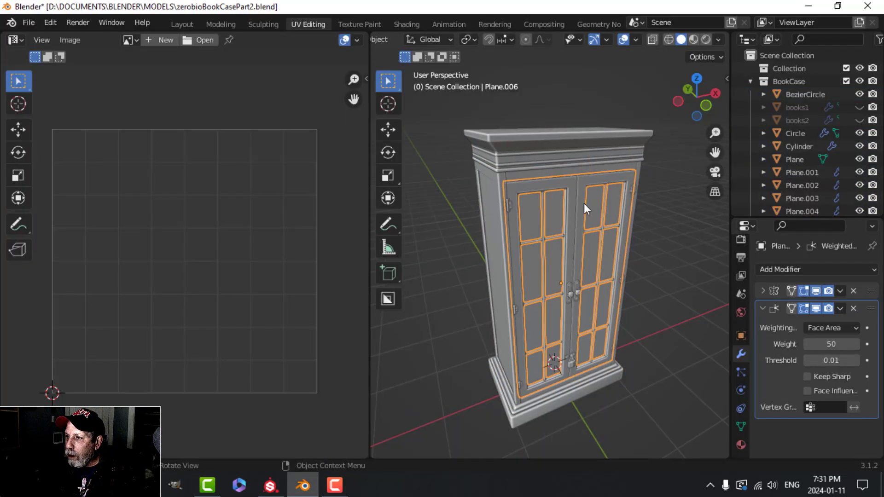
key("Tab")
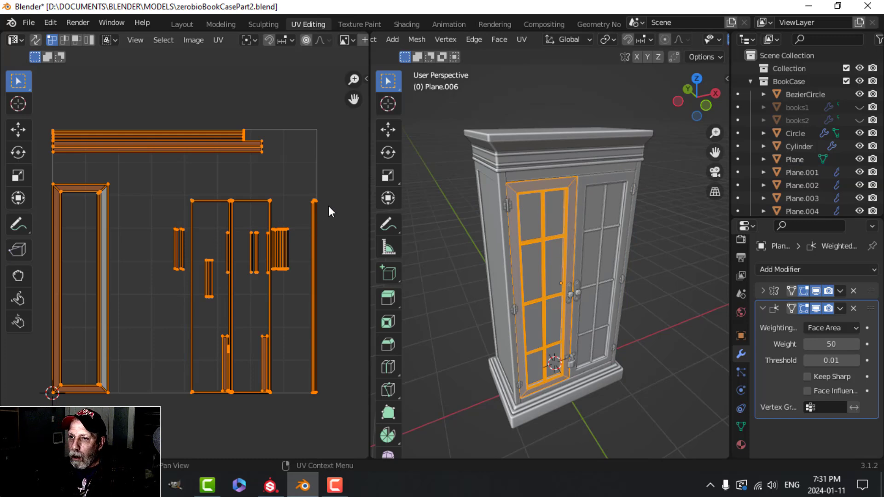
type("r90")
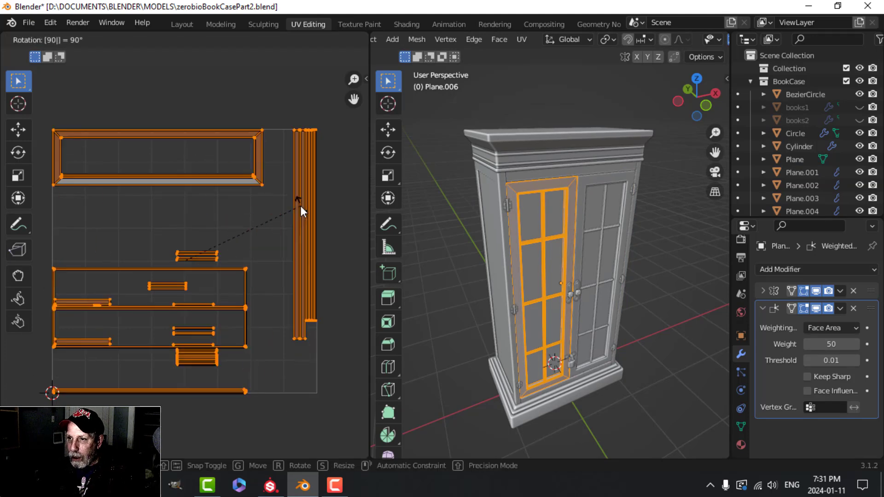
key("Return")
key("Tab")
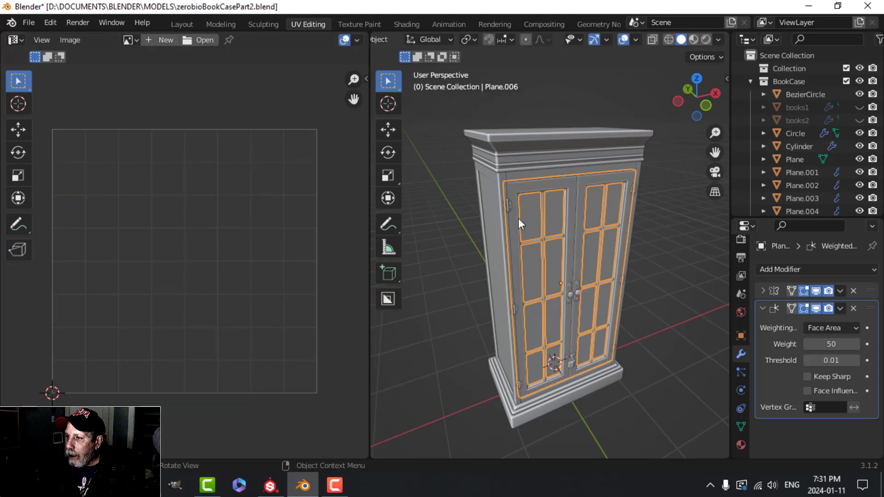
Hide the hinges, door handles, padlock and glass so that only the wooden cabinet parts remain
left_click(510, 204)
key("h")
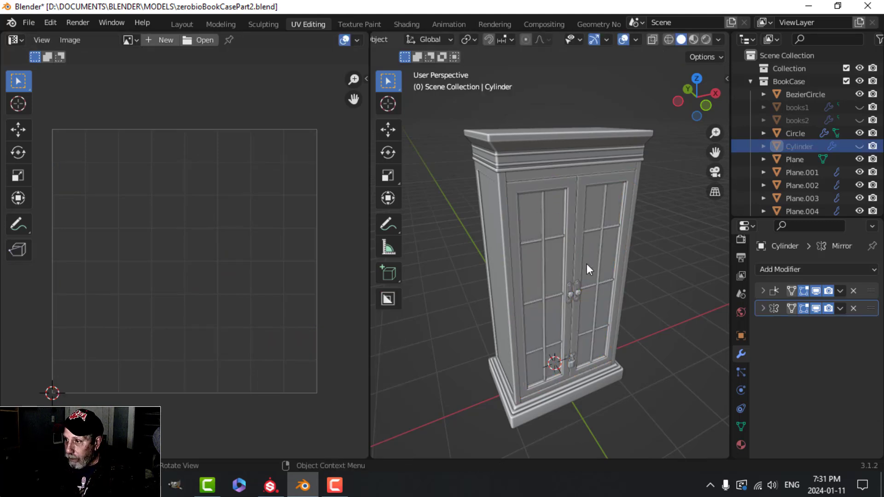
left_click(575, 292)
key("h")
left_click(575, 367)
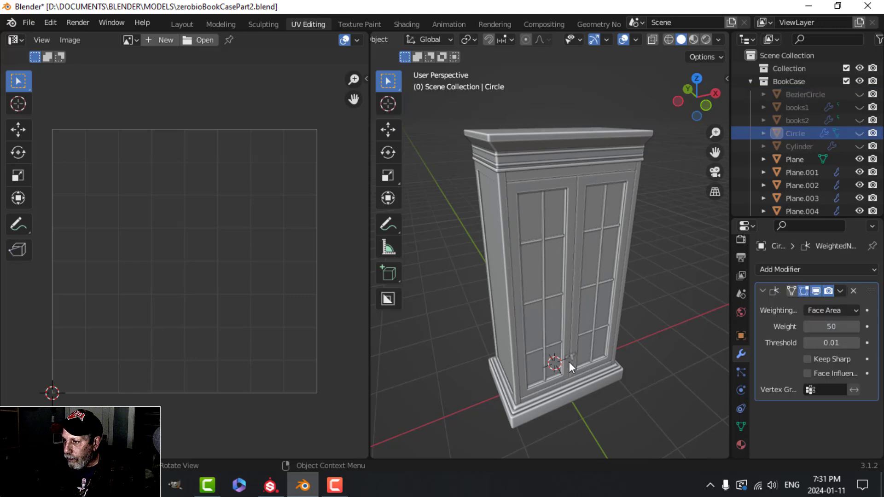
key("h")
left_click(569, 357)
left_click(574, 319)
key("h")
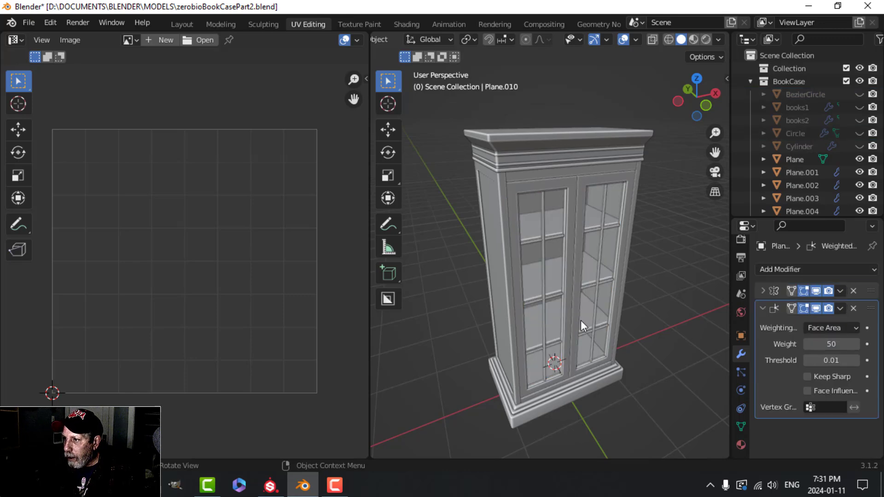
Pack the UVs of all wooden parts together with UVPackmaster in Single Tile mode, with Rotation Enable off
key("a")
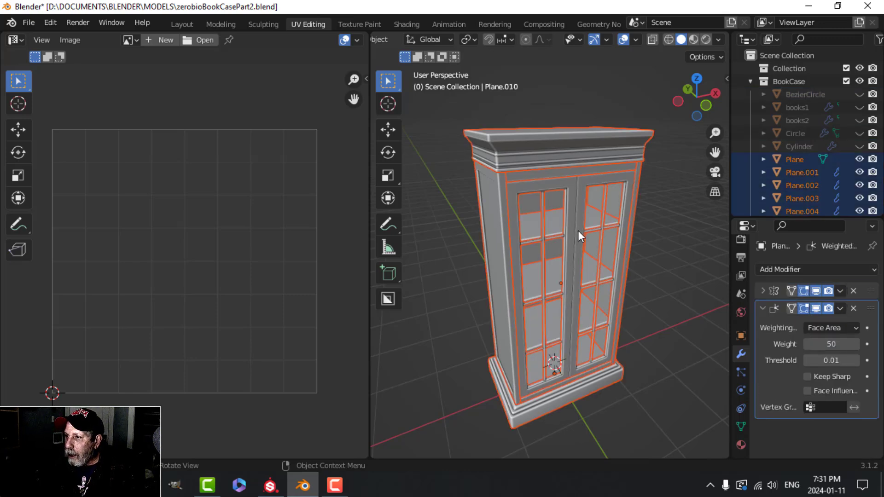
left_click(552, 171)
key("a")
key("Tab")
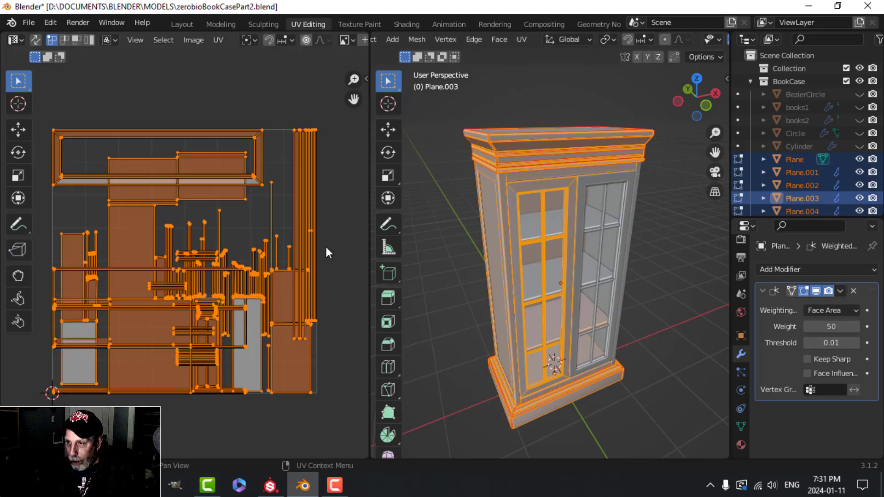
key("n")
left_click(244, 309)
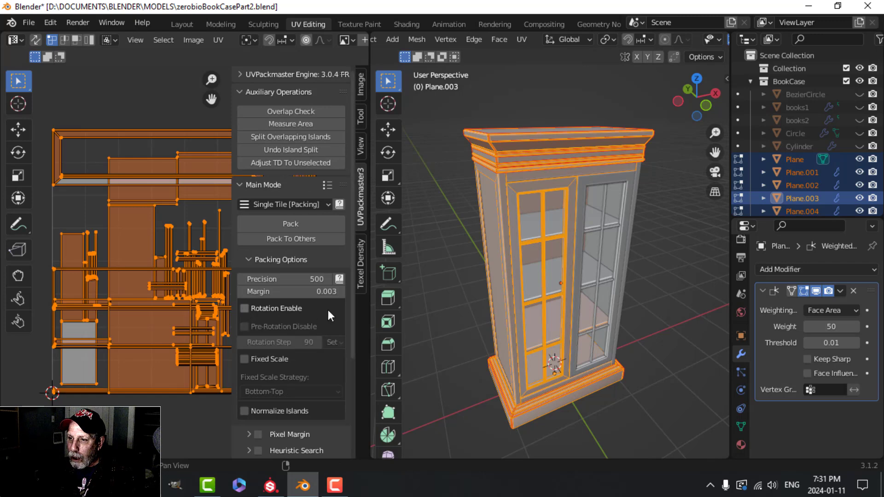
left_click(290, 222)
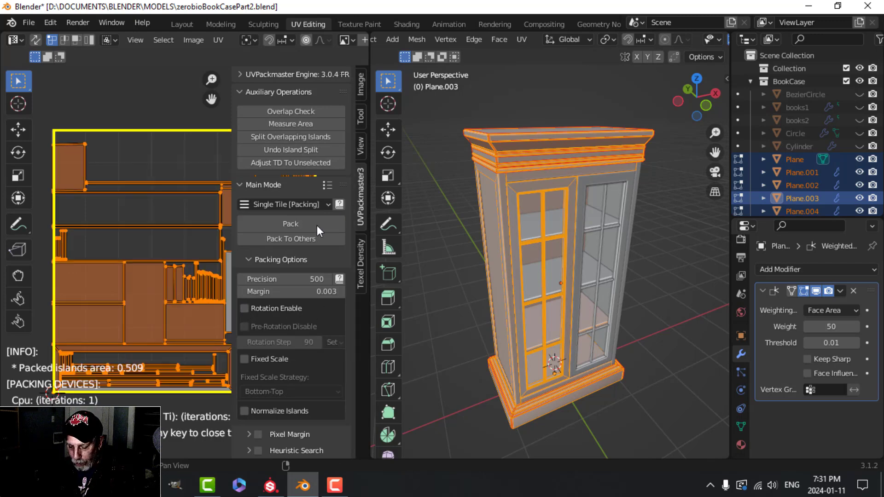
key("n")
key("Tab")
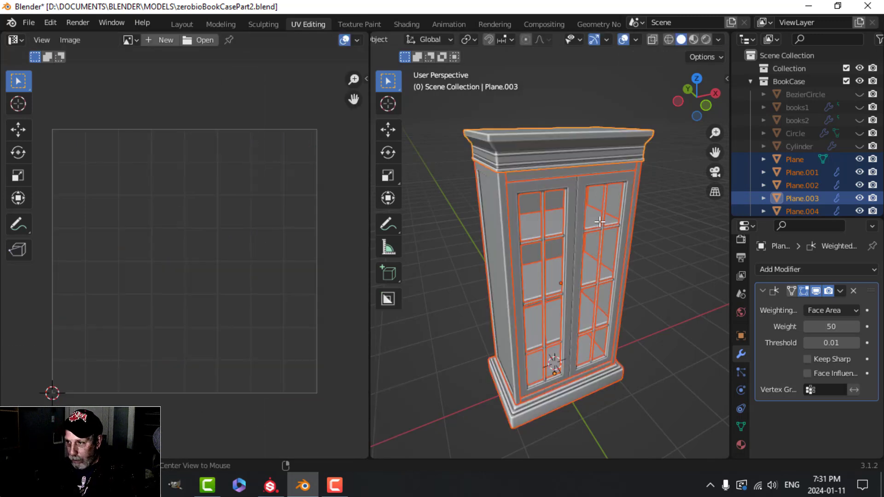
Unhide all cabinet parts again, keeping only books1 and books2 hidden
key("alt+h")
left_click(692, 202)
left_click(860, 107)
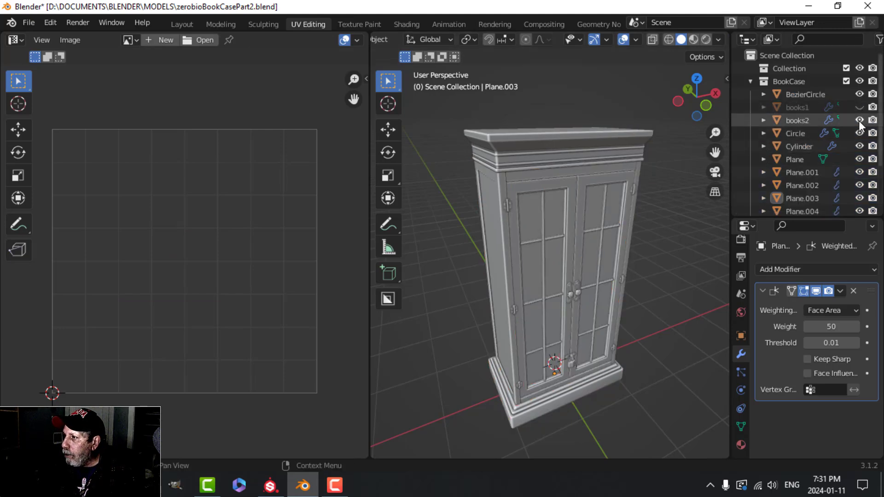
left_click(859, 121)
Save the Blender file and export all visible cabinet parts as FBX over BookCaseCabinetPart2.fbx
key("a")
key("ctrl+s")
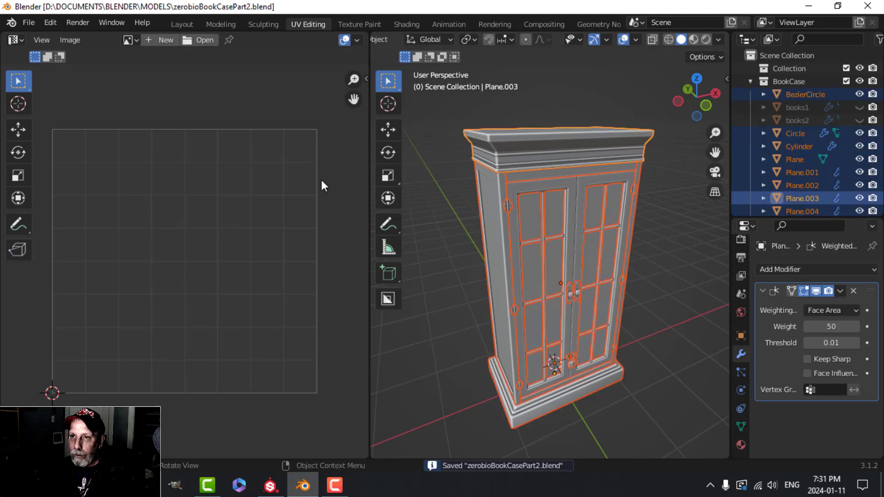
left_click(28, 22)
mouse_move(58, 211)
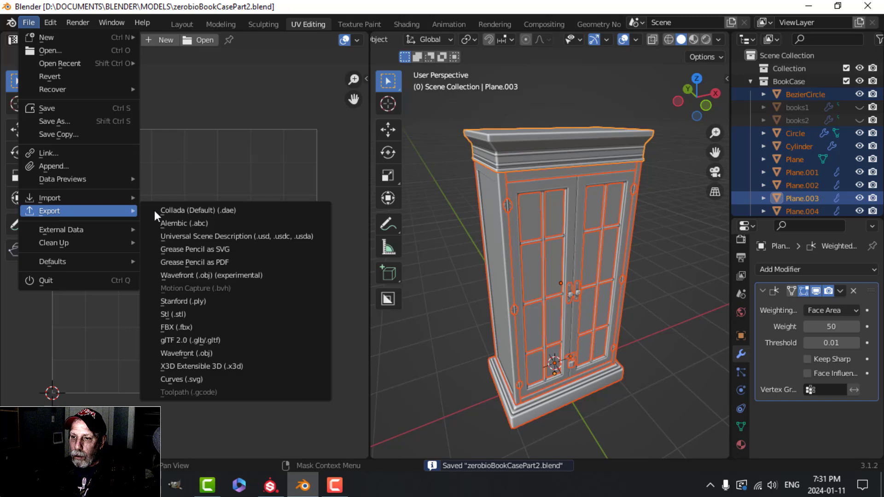
left_click(211, 326)
left_click(607, 394)
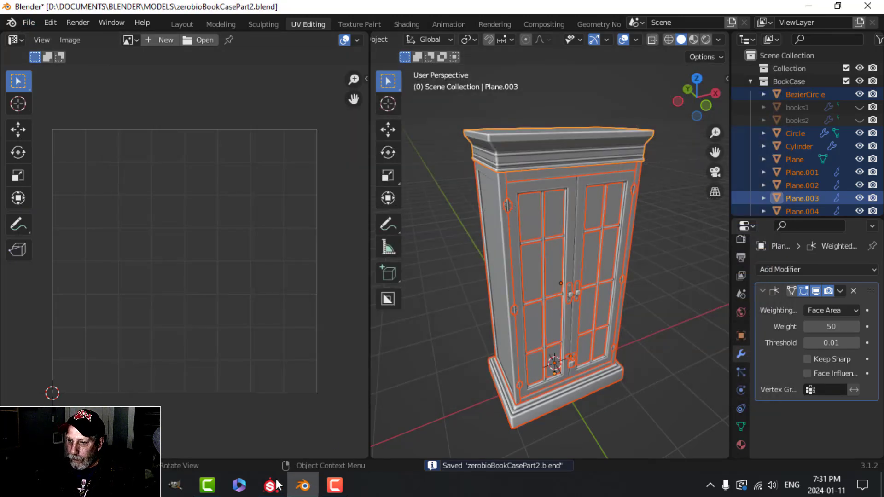
Switch to Substance Painter and reload the re-exported BookCaseCabinetPart2.fbx as the project mesh
left_click(270, 484)
left_click(38, 22)
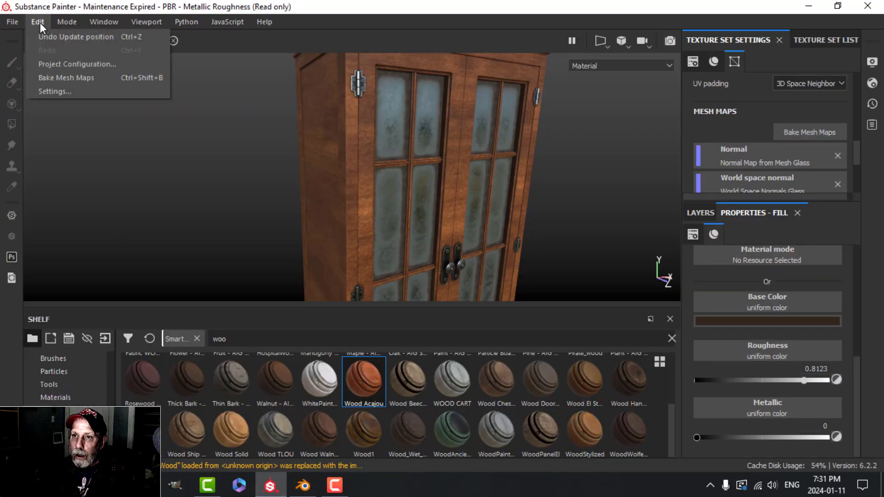
left_click(62, 64)
left_click(527, 134)
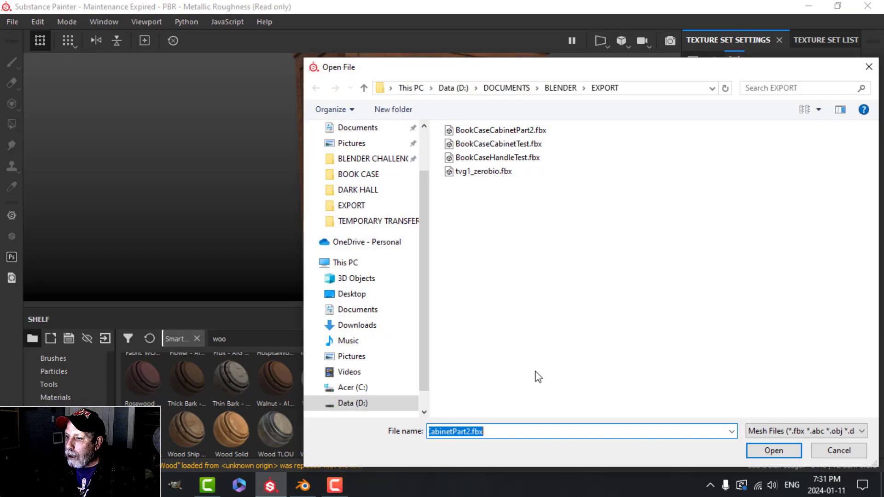
left_click(773, 451)
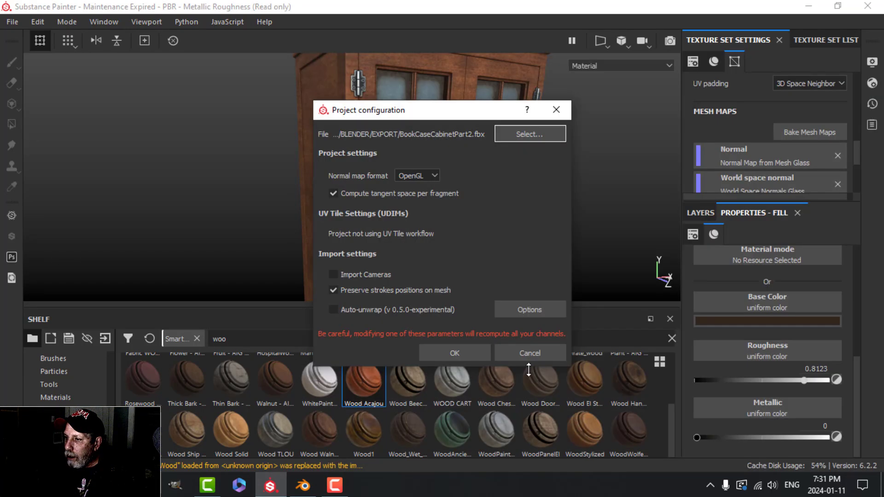
left_click(454, 356)
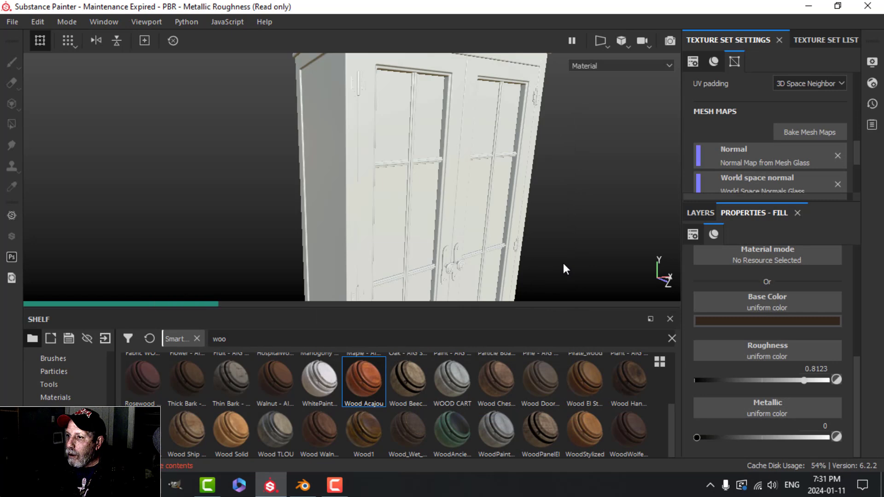
Rebake the selected mesh maps for all three texture sets using the reloaded cabinet mesh
left_click(823, 132)
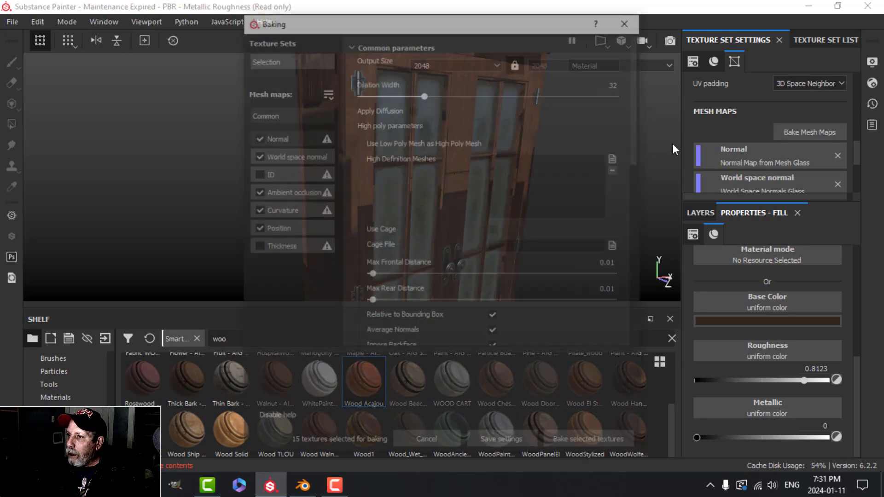
left_click(595, 442)
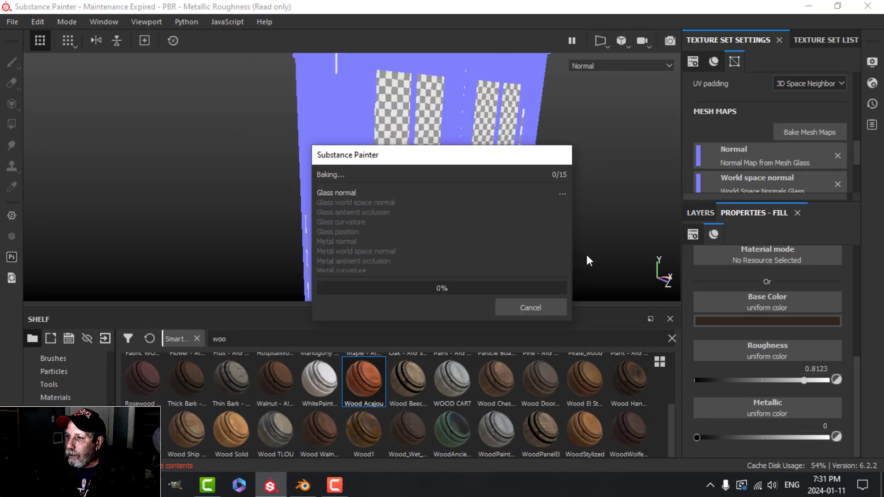
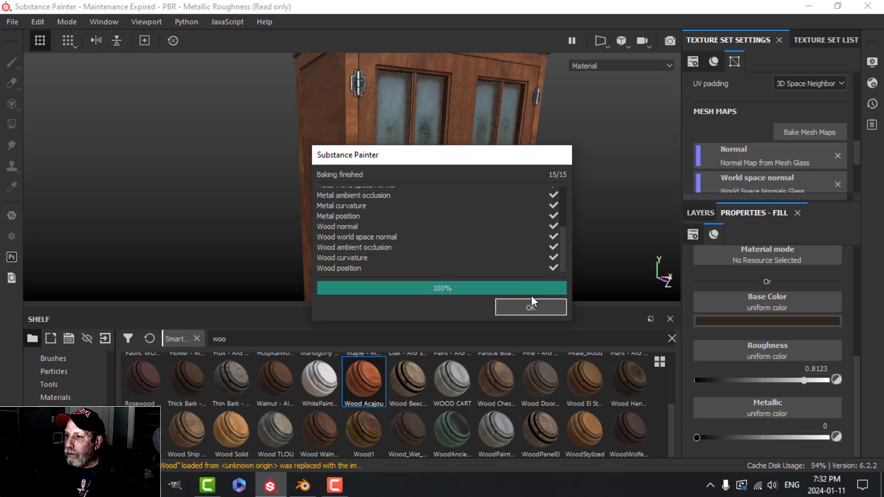
left_click(529, 305)
Enlarge the viewport and examine the textured cabinet from the upper doors down to the padlock and base
left_click_drag(470, 156, 431, 167, "alt")
key("Tab")
scroll(486, 179, "down", 2)
left_click_drag(606, 142, 495, 164, "alt")
scroll(496, 175, "up", 4)
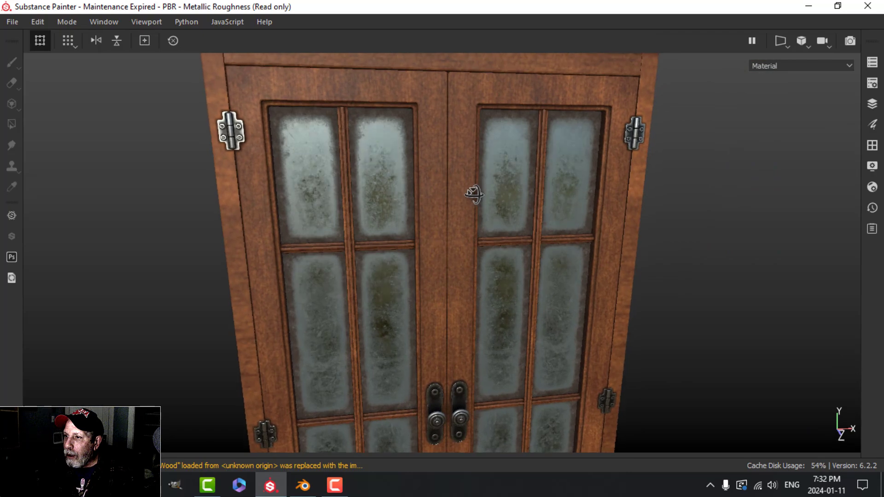
middle_click_drag(482, 311, 454, 159, "alt")
middle_click_drag(446, 199, 482, 124, "alt")
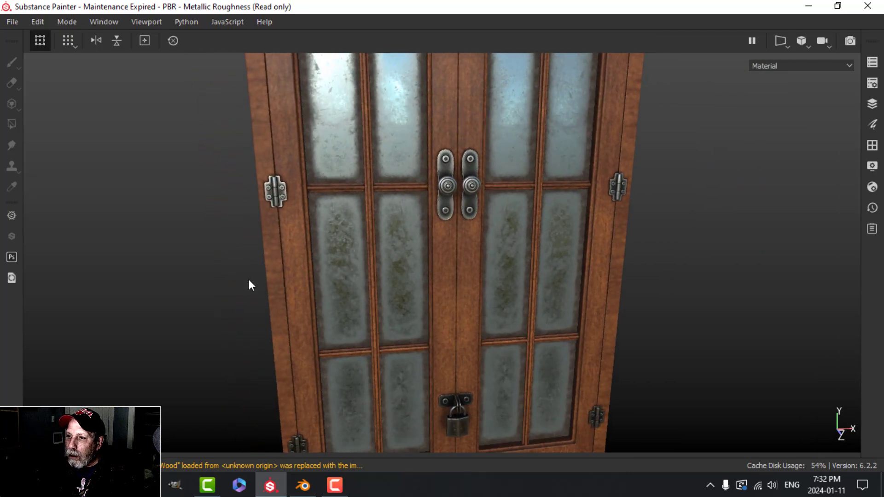
middle_click_drag(476, 260, 460, 142, "alt")
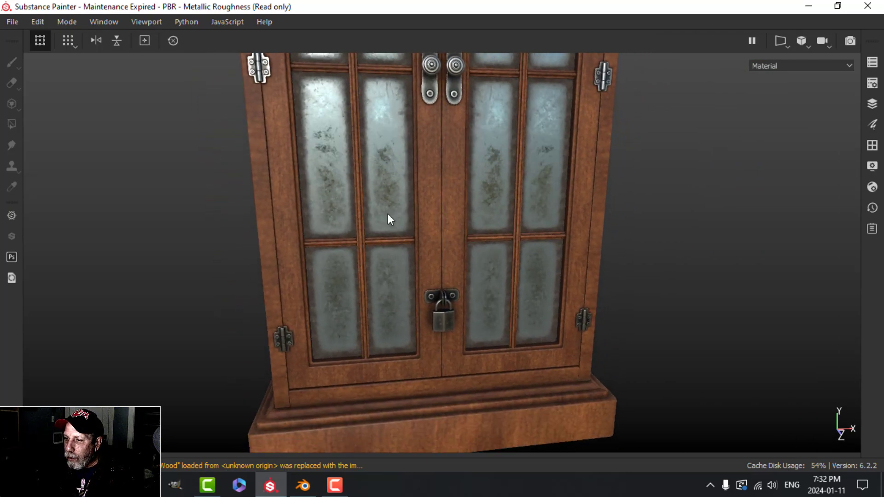
Examine the wood grain on the cabinet's base and side panel from several angles
left_click_drag(387, 216, 407, 191, "alt")
middle_click_drag(424, 258, 433, 164, "alt")
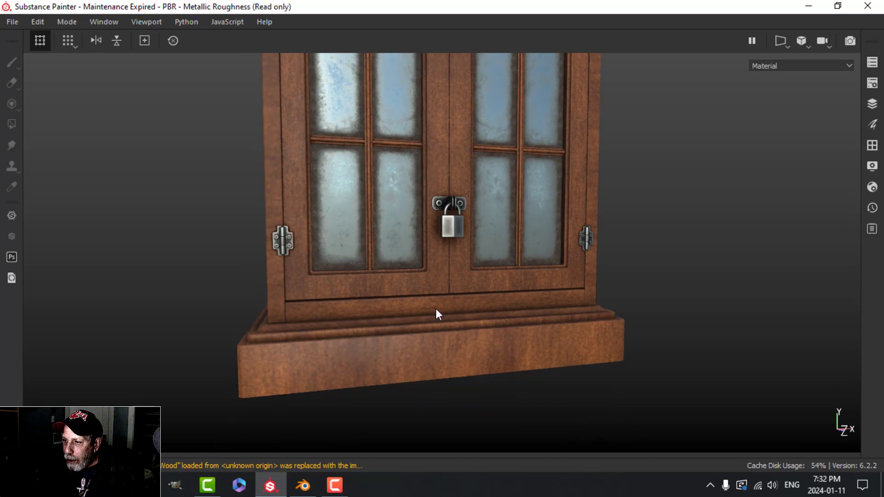
left_click_drag(385, 360, 473, 362, "alt")
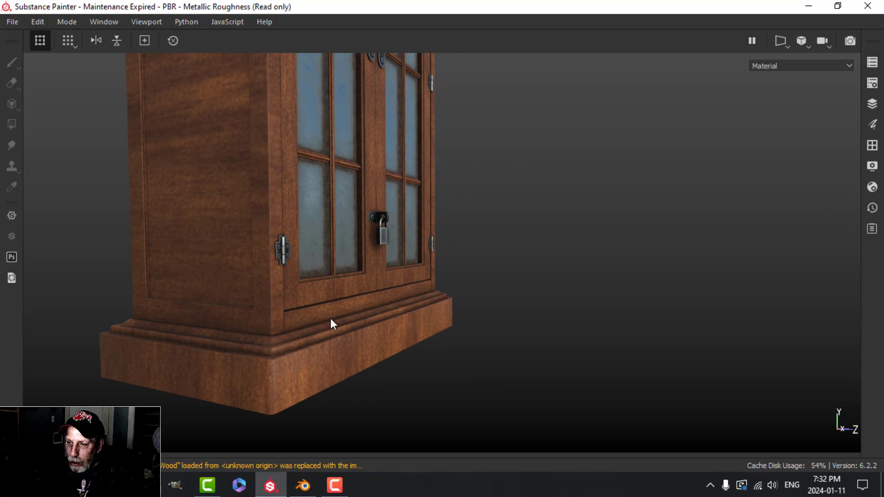
left_click_drag(460, 274, 455, 248, "alt")
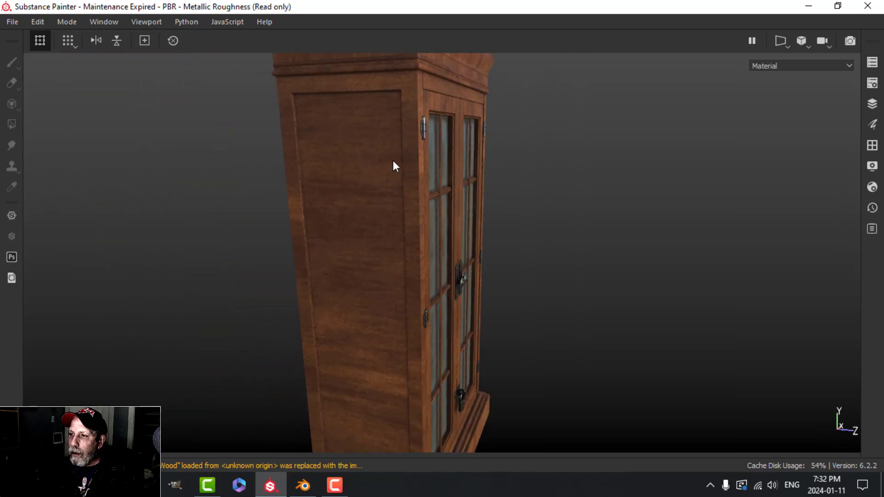
left_click_drag(503, 200, 409, 216, "alt")
scroll(415, 248, "down", 2)
middle_click_drag(415, 247, 445, 231, "alt")
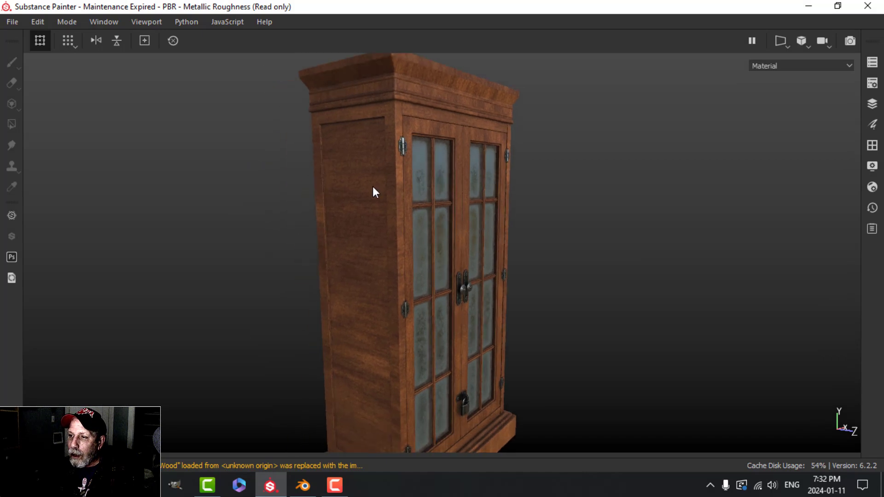
Switch to Blender and rotate all UVs of the cabinet's side panel object, Plane.001, by 90 degrees
left_click(302, 485)
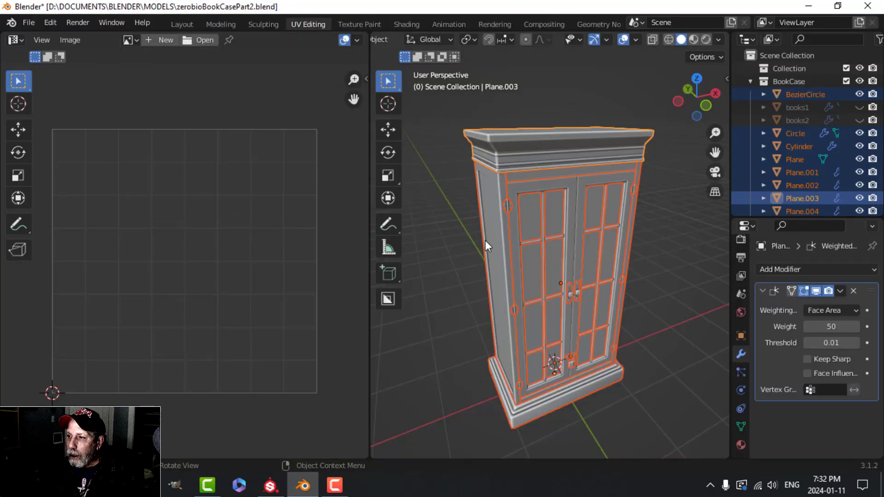
left_click(494, 219)
key("Tab")
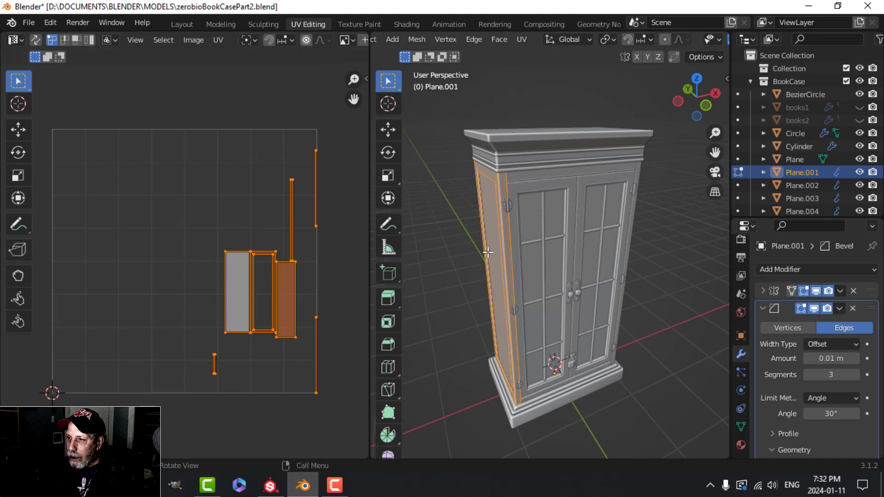
type("r")
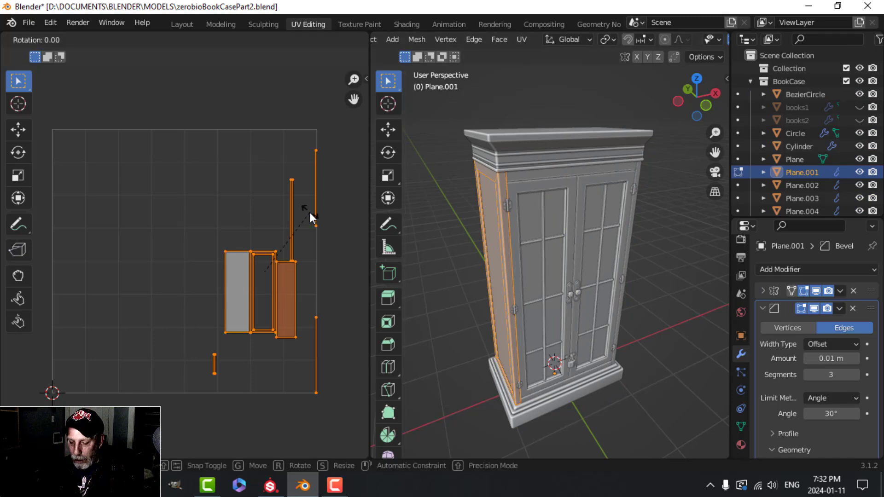
type("90")
key("Return")
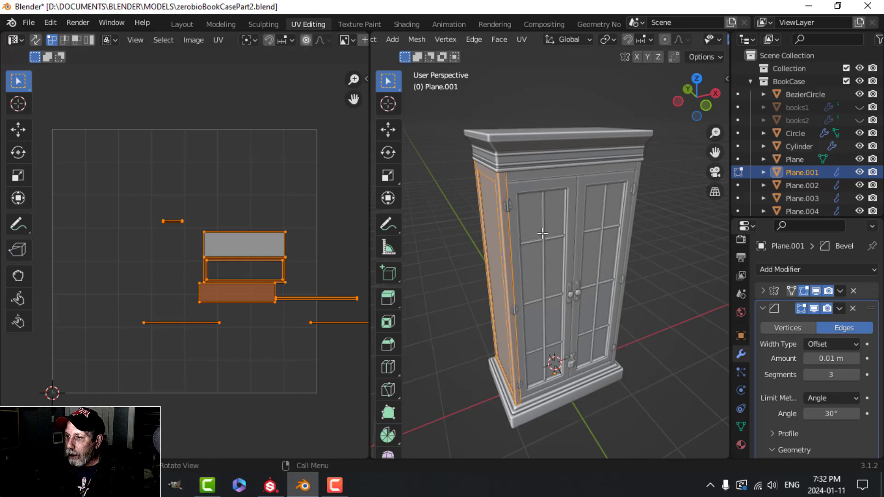
key("Tab")
Hide the hinges, door handles, padlock and door glass so that only the wooden parts remain visible
left_click(505, 206)
key("h")
left_click(578, 294)
key("h")
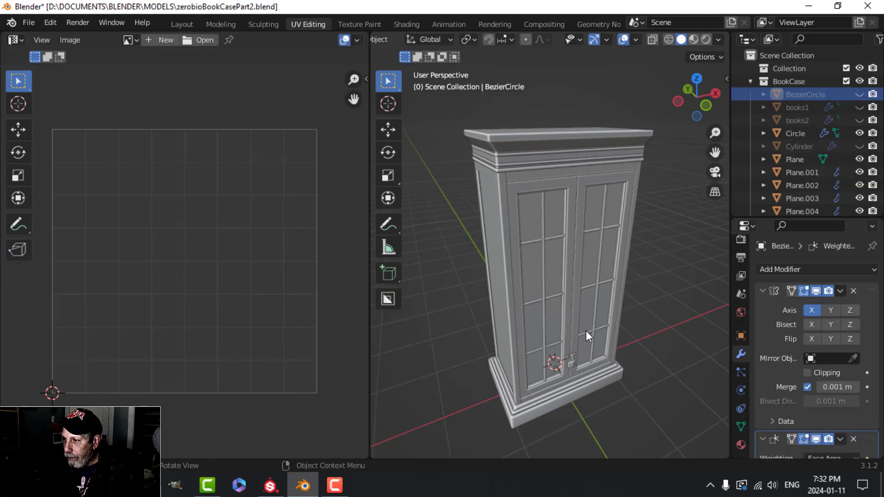
left_click(576, 360)
left_click(574, 363)
key("h")
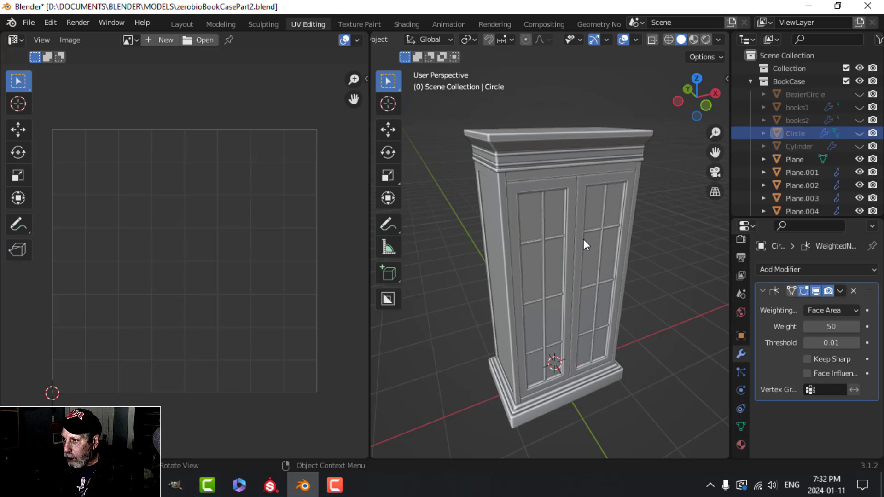
left_click(595, 246)
key("h")
Pack the UVs of all visible wooden parts together into a single tile with UVPackmaster
left_click(570, 142)
key("a")
key("Tab")
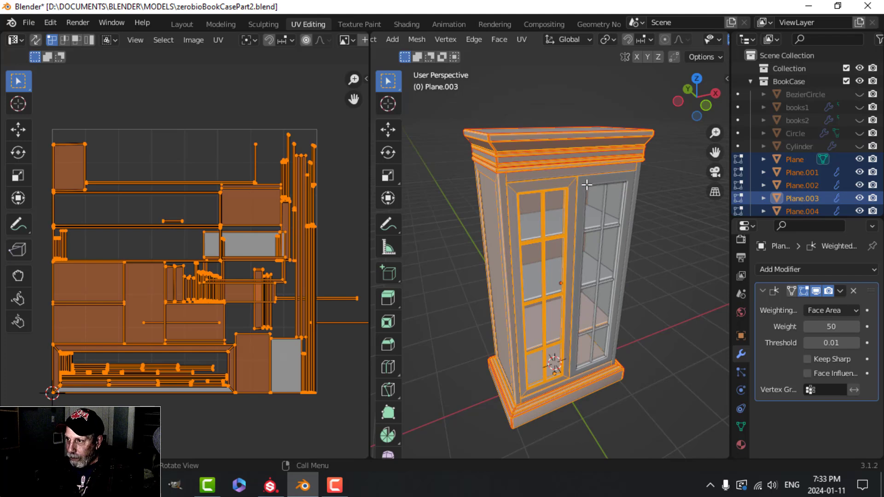
key("n")
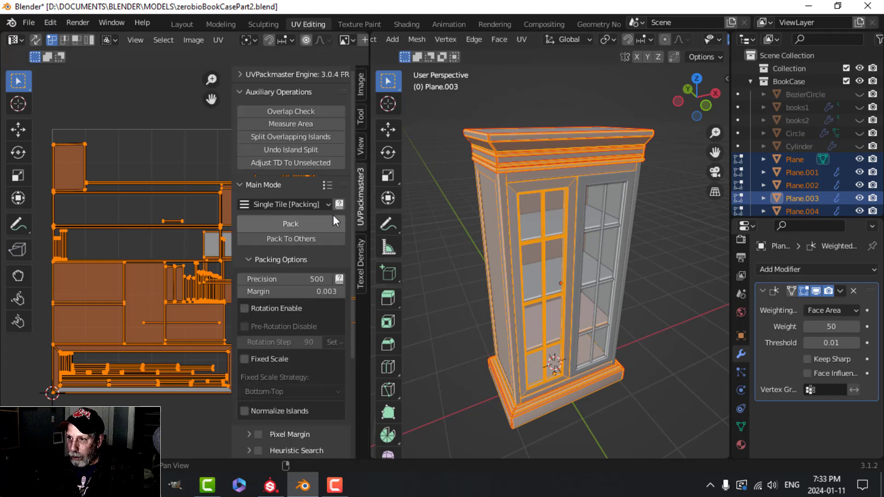
left_click(313, 223)
key("n")
key("Tab")
Unhide all the objects, then hide books1 and books2 again
key("alt+h")
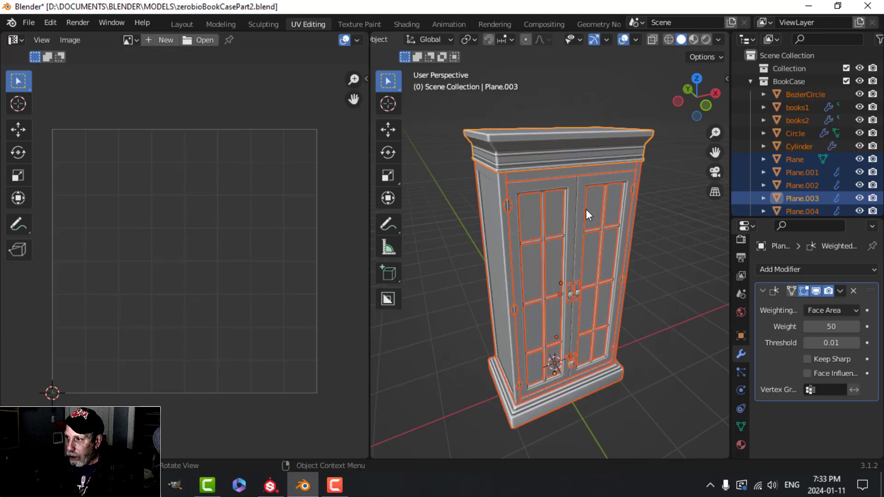
key("alt+a")
left_click(859, 106)
left_click(859, 119)
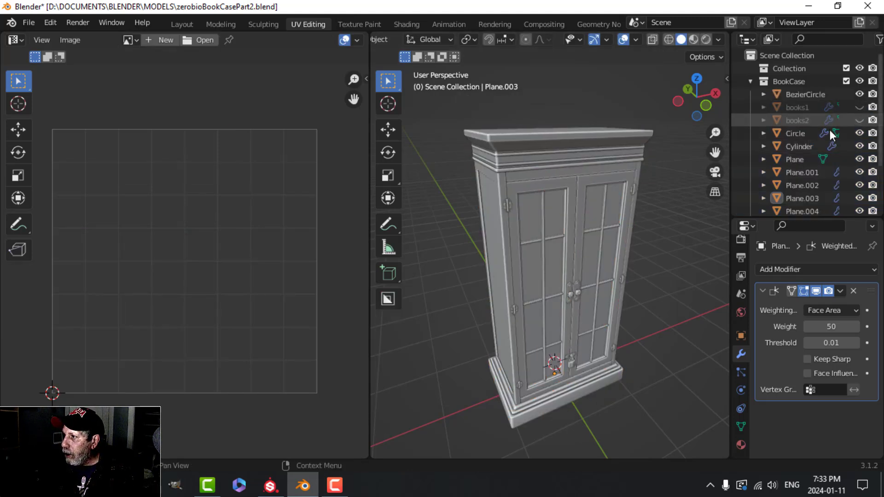
Select all visible cabinet parts, save the Blender file and start an FBX export
key("a")
key("ctrl+s")
left_click(26, 26)
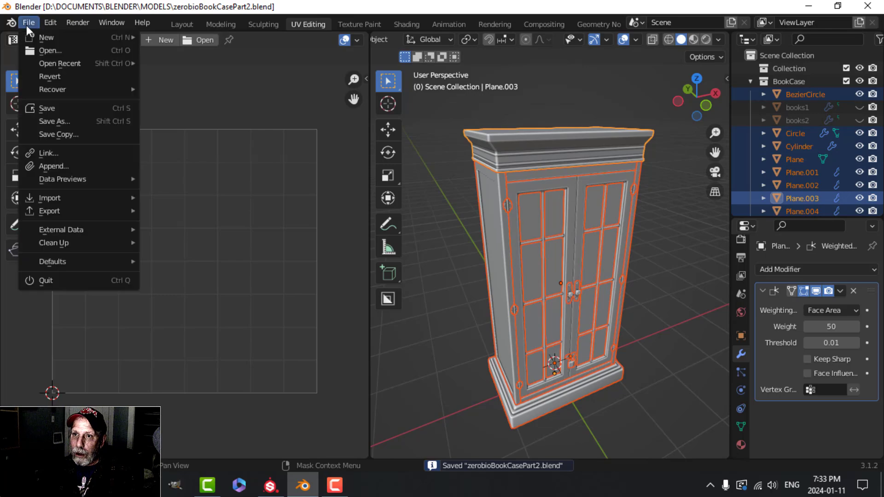
mouse_move(64, 211)
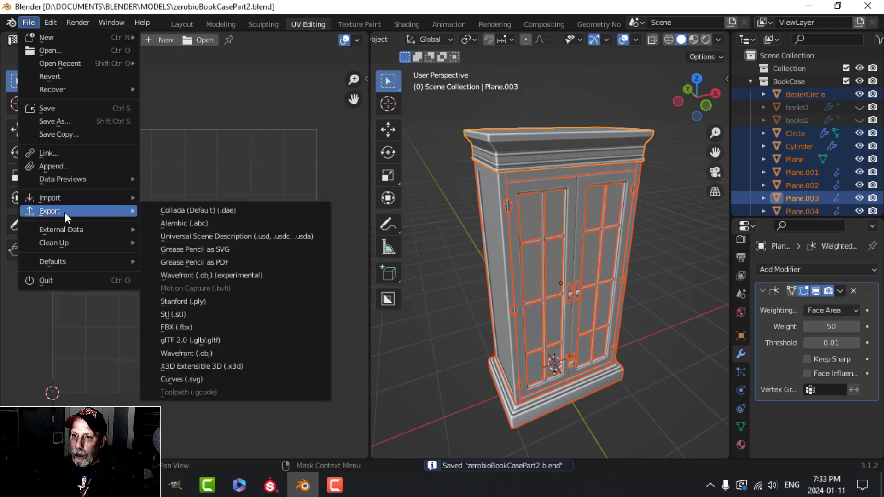
left_click(200, 325)
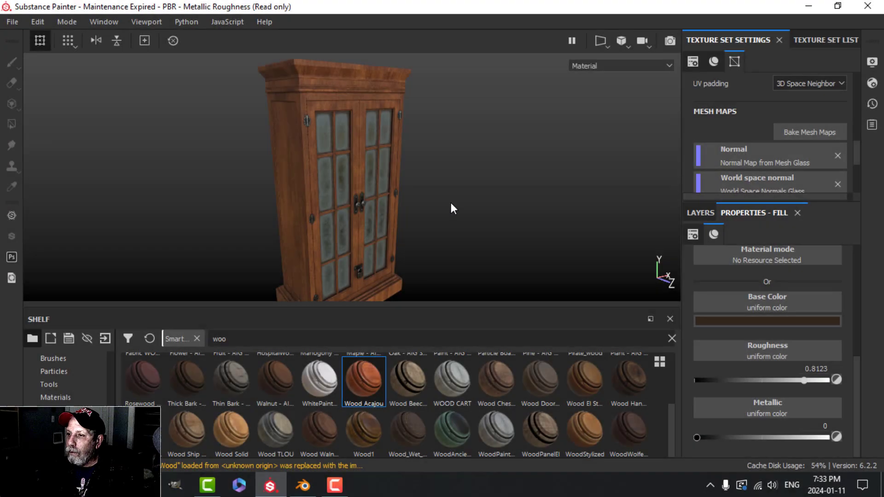
Enlarge the Substance Painter viewport and examine the grain on the updated cabinet's sides, doors and base
key("Tab")
left_click_drag(484, 218, 450, 262, "alt")
scroll(499, 258, "down", 4)
middle_click_drag(550, 250, 569, 249, "alt")
scroll(515, 256, "up", 3)
left_click_drag(515, 256, 480, 259, "alt")
middle_click_drag(512, 258, 467, 254, "alt")
mouse_move(467, 255)
left_mouse_down("alt")
mouse_move(308, 242)
mouse_move(290, 213)
mouse_move(234, 247)
mouse_move(434, 234)
mouse_move(463, 241)
left_mouse_up("alt")
scroll(453, 292, "down", 3)
middle_click_drag(469, 274, 449, 223, "alt")
left_click_drag(448, 223, 467, 272, "alt")
middle_click_drag(468, 272, 487, 268, "alt")
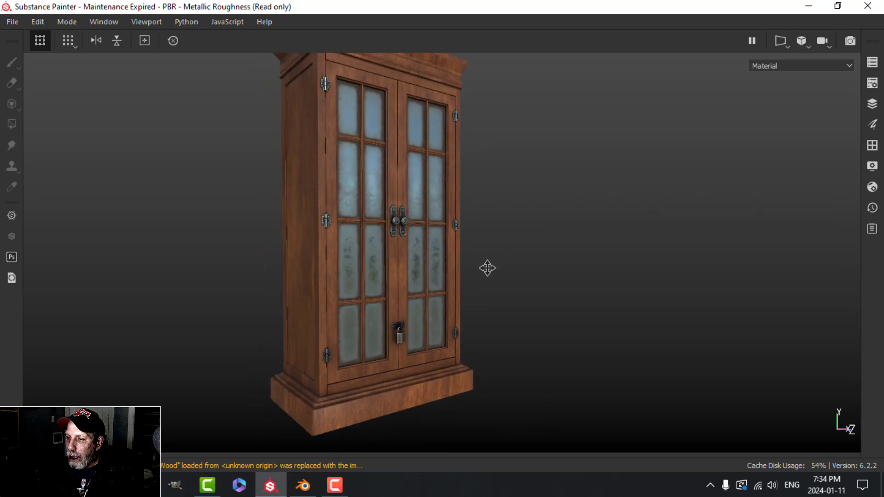
Rotate the environment lighting, inspect the whole cabinet, and examine its crown and upper doors with the panels restored
mouse_move(583, 227)
right_mouse_down("shift")
mouse_move(558, 240)
mouse_move(599, 229)
right_mouse_up("shift")
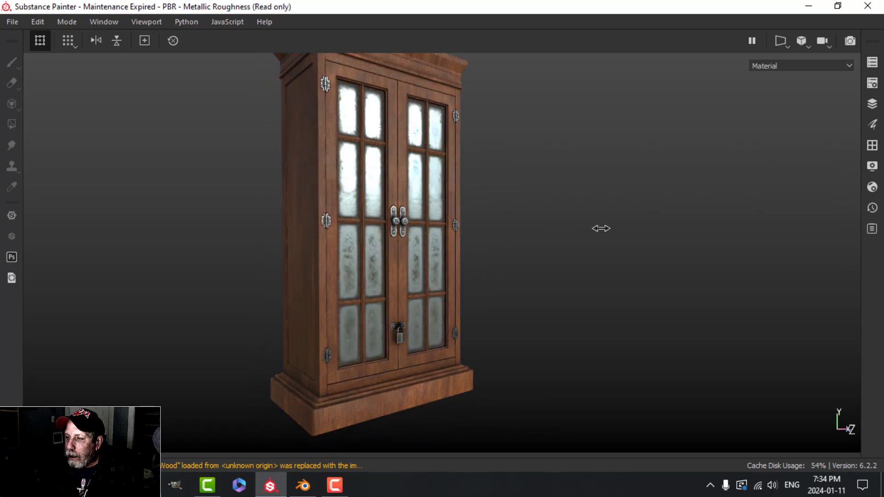
scroll(579, 240, "up", 3)
left_click_drag(529, 203, 552, 227, "alt")
middle_click_drag(552, 227, 547, 282, "alt")
left_click_drag(548, 282, 508, 253, "alt")
scroll(505, 233, "down", 3)
key("Tab")
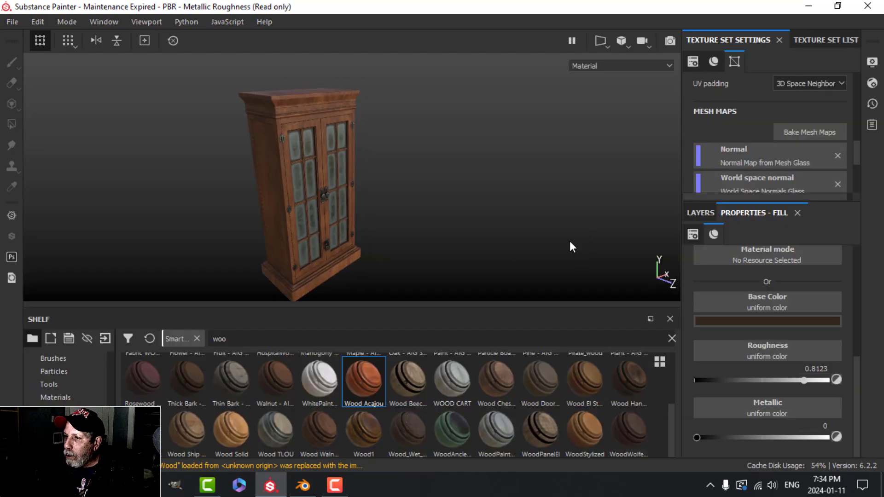
scroll(442, 232, "up", 4)
middle_click_drag(383, 222, 465, 241, "alt")
left_click_drag(465, 240, 470, 236, "alt")
middle_click_drag(468, 225, 466, 237, "alt")
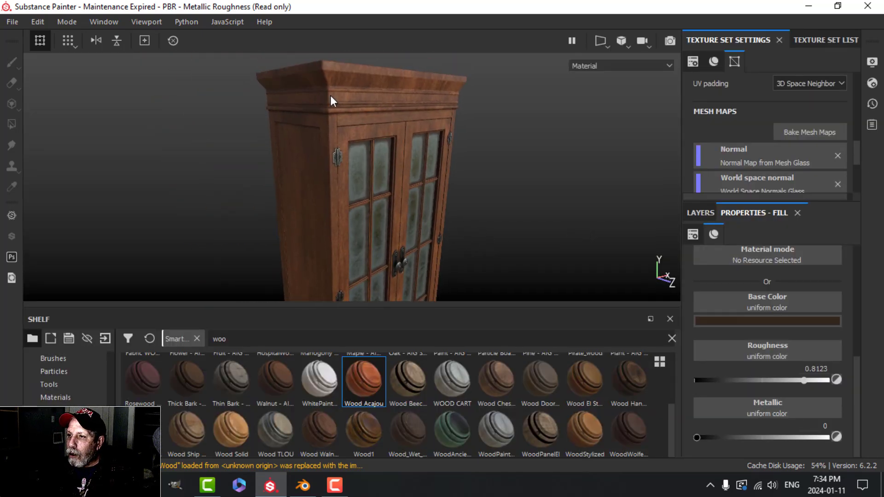
left_click_drag(499, 169, 480, 200, "alt")
Add a fill layer above the collapsed Wood Acajou folder in the Wood texture set
left_click(705, 213)
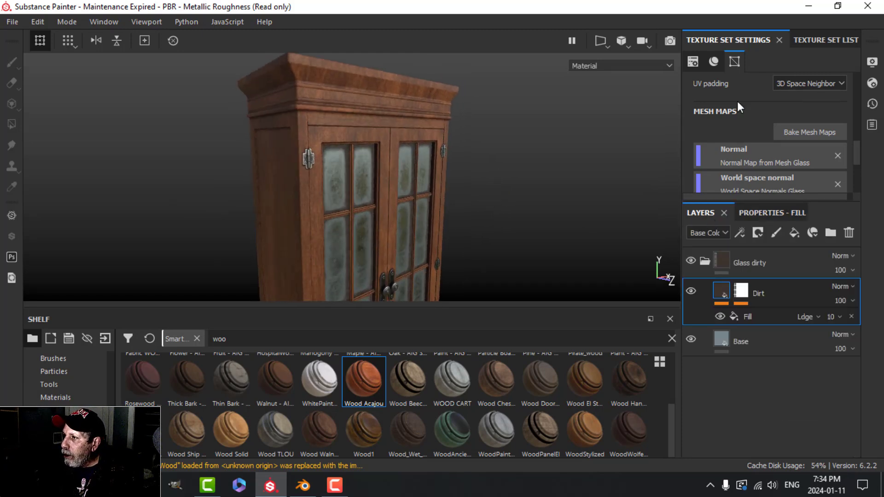
left_click(806, 39)
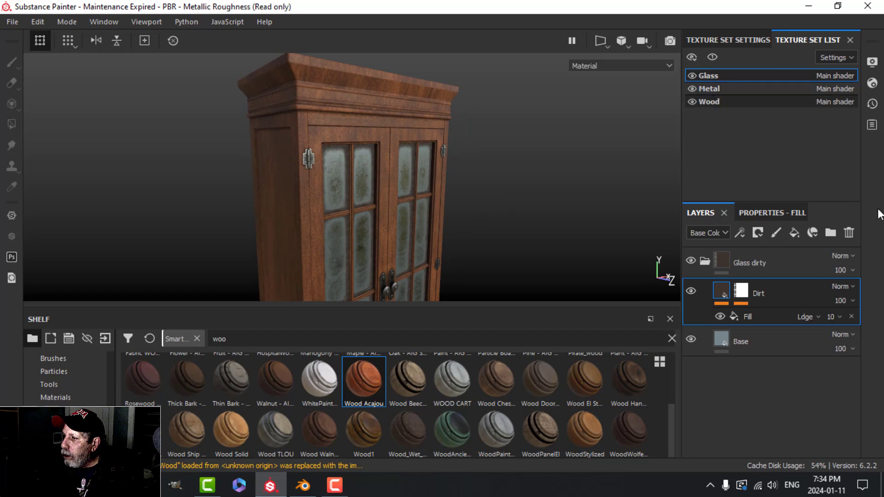
left_click(713, 99)
left_click(708, 264)
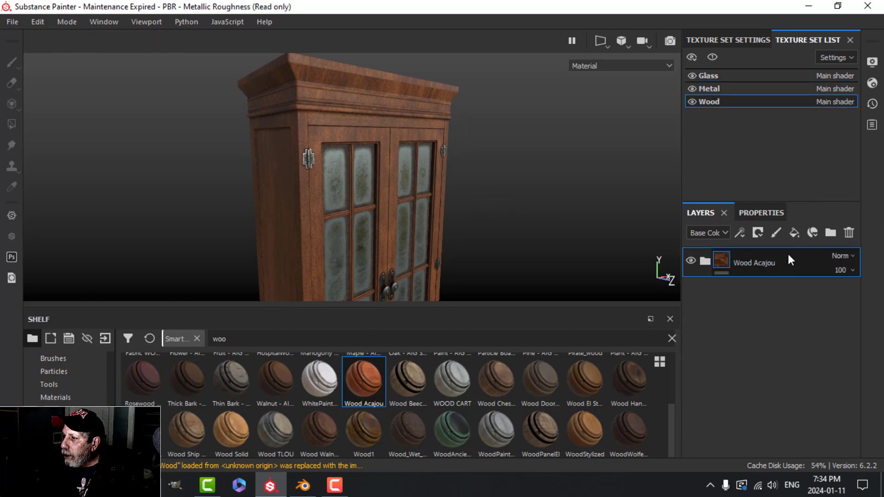
left_click(795, 232)
Limit the new fill layer to the color and rough channels
left_click(762, 212)
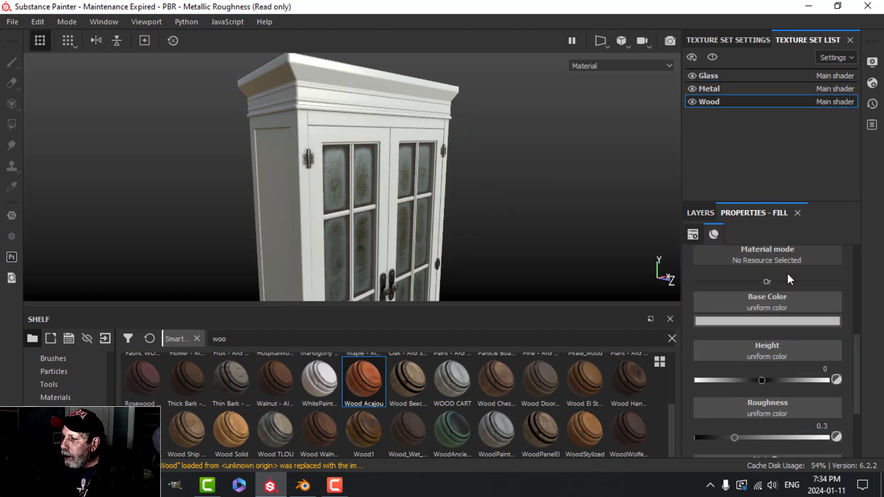
scroll(767, 343, "up", 3)
left_click(719, 333, "alt")
left_click(828, 330)
Set the fill layer's roughness to 1 and its base color to a very dark grey
scroll(805, 355, "down", 3)
left_click_drag(742, 436, 828, 436)
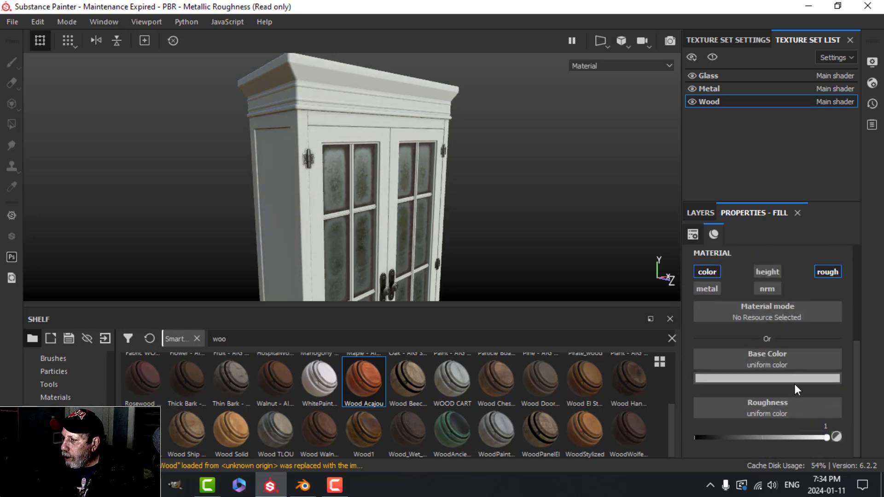
left_click(777, 378)
left_click_drag(758, 349, 706, 337)
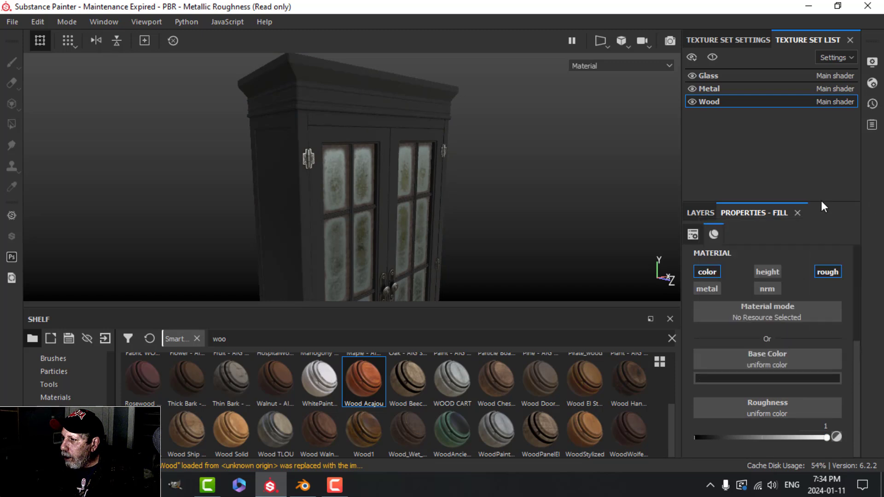
Give the dark fill layer a black mask with a Dirt generator
left_click(699, 213)
left_click(757, 233)
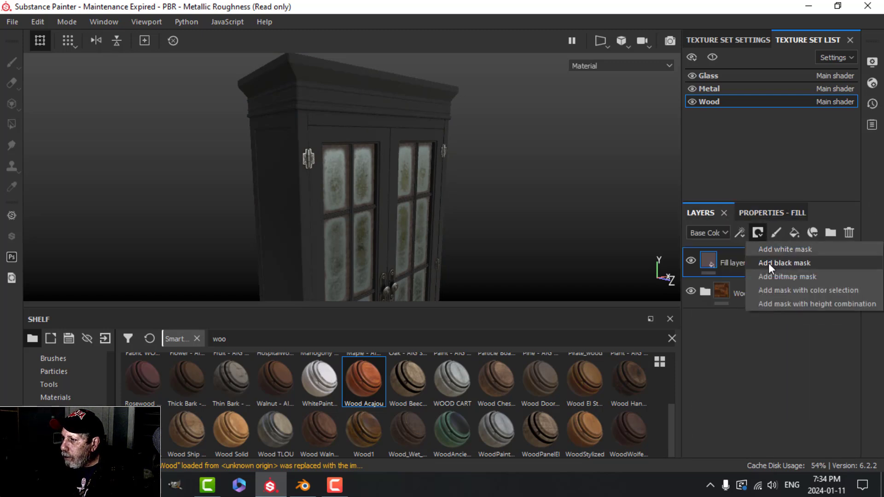
left_click(768, 262)
left_click(740, 232)
left_click(761, 253)
left_click(764, 214)
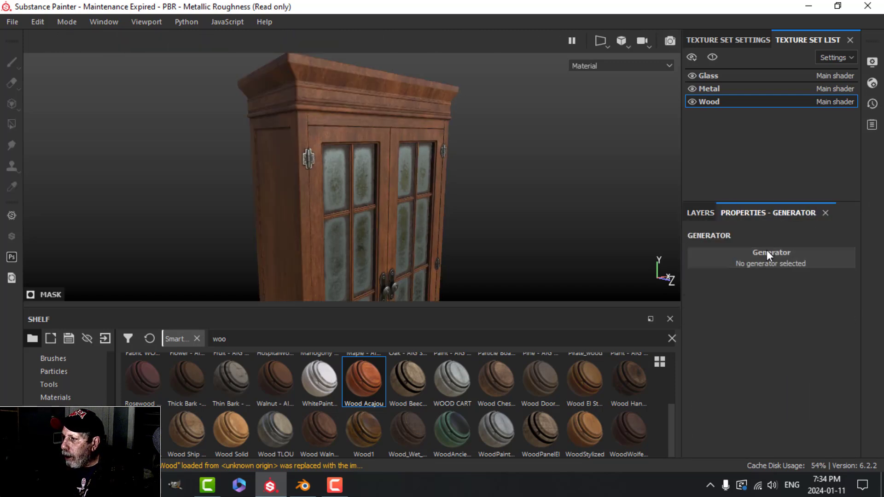
left_click(766, 252)
left_click(724, 328)
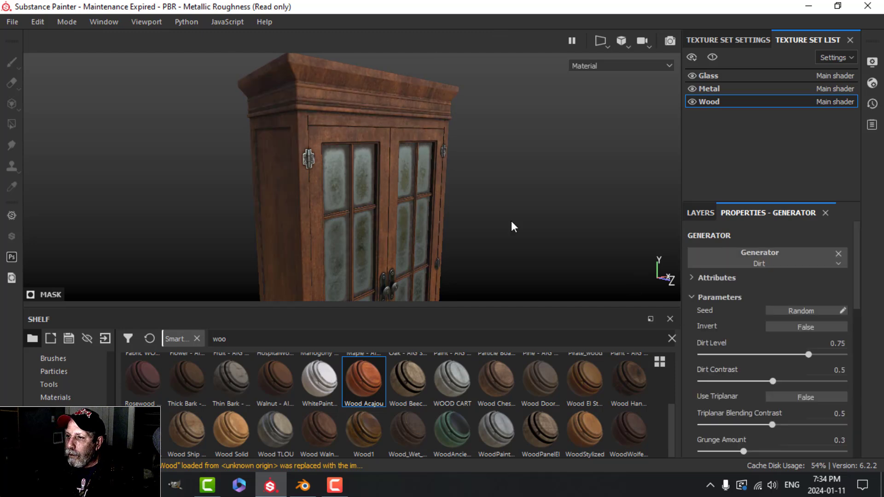
Check the dirt on the cabinet's lower half and set the generator's Dirt Level to 0.6
scroll(481, 227, "down", 3)
middle_click_drag(479, 228, 459, 132, "alt")
scroll(490, 196, "up", 3)
middle_click_drag(490, 195, 479, 121, "alt")
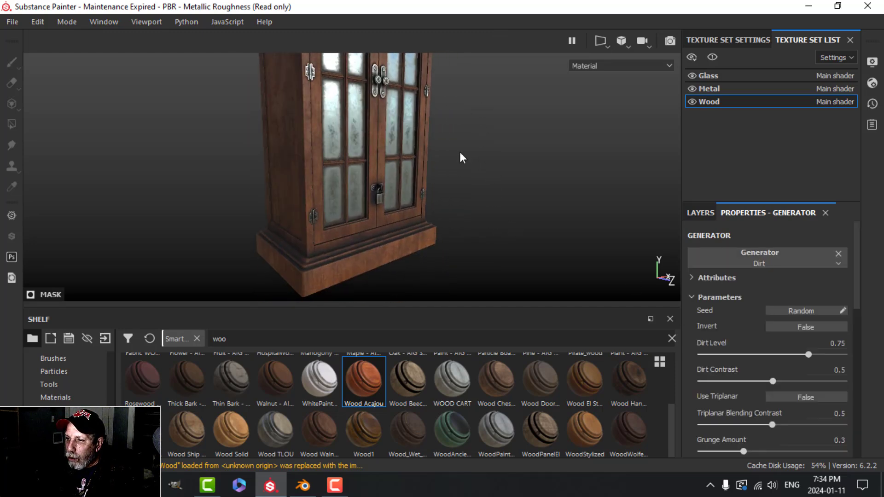
left_click_drag(382, 239, 521, 215, "alt")
left_click_drag(808, 352, 787, 354)
Examine the dirt effect around the crown, door frames and hinges, then return to the layer stack
mouse_move(439, 221)
left_mouse_down("alt")
mouse_move(429, 224)
mouse_move(436, 211)
left_mouse_up("alt")
scroll(437, 209, "down", 3)
middle_click_drag(443, 140, 438, 231, "alt")
scroll(437, 229, "up", 4)
left_click_drag(445, 197, 476, 192, "alt")
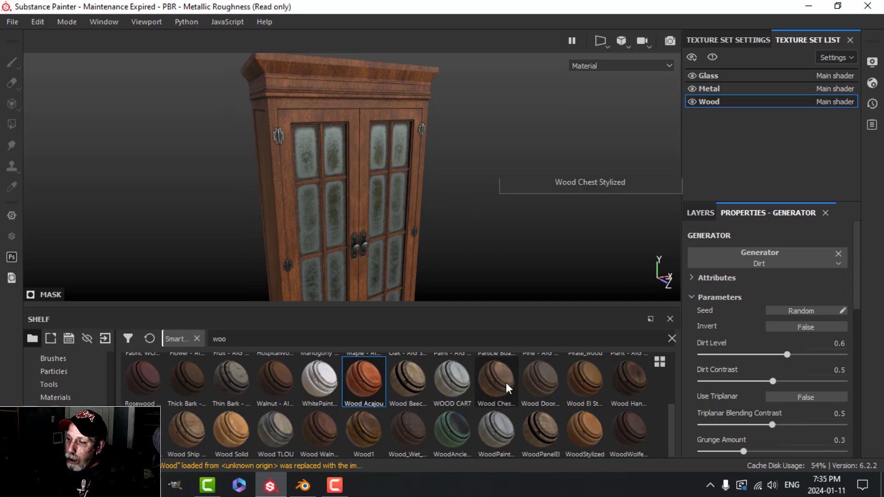
middle_click_drag(382, 156, 397, 160, "alt")
left_click_drag(397, 161, 424, 183, "alt")
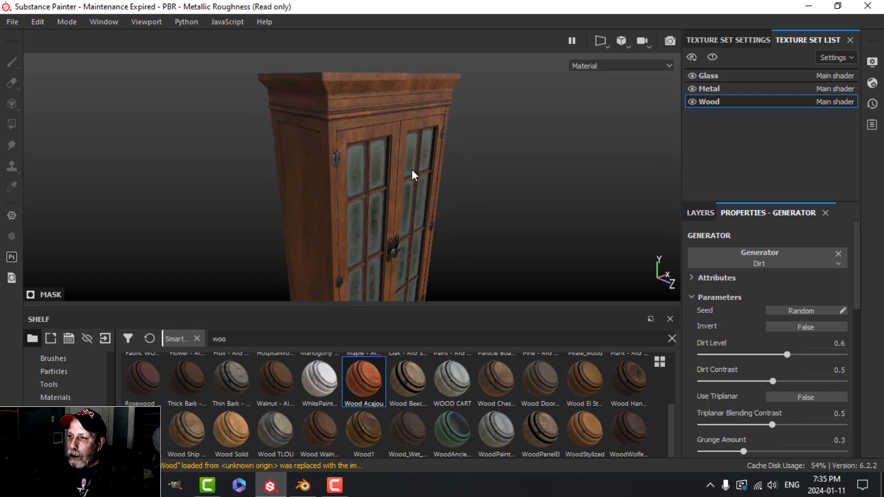
scroll(399, 157, "up", 3)
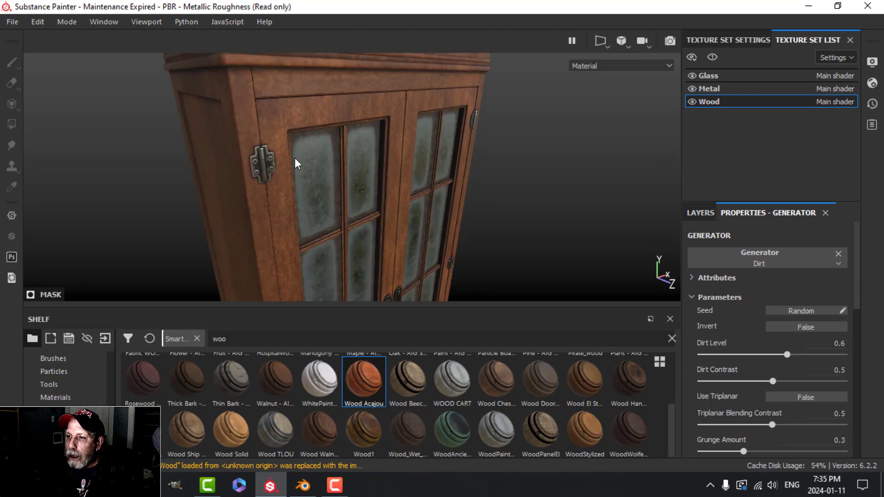
left_click_drag(316, 117, 497, 181, "alt")
left_click(706, 216)
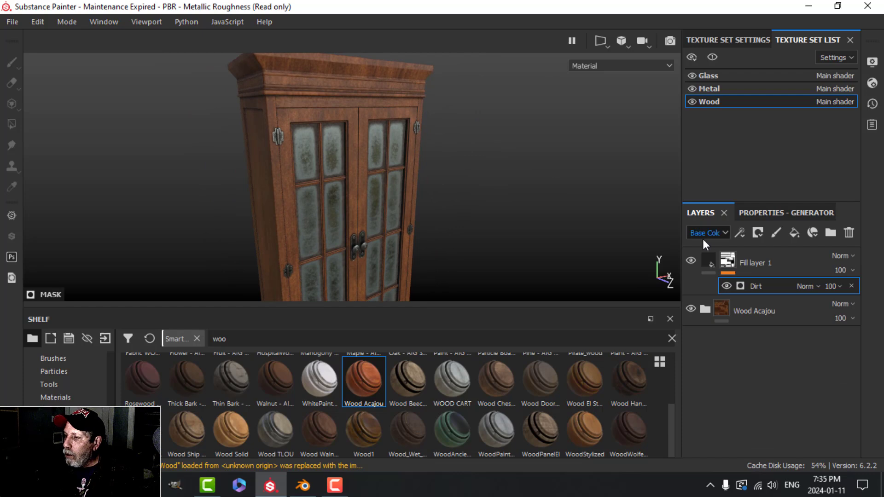
Add a fill layer above the dirt layer using only the color and height channels, with height set to about -0.06
left_click(711, 258)
left_click_drag(419, 183, 422, 183, "alt")
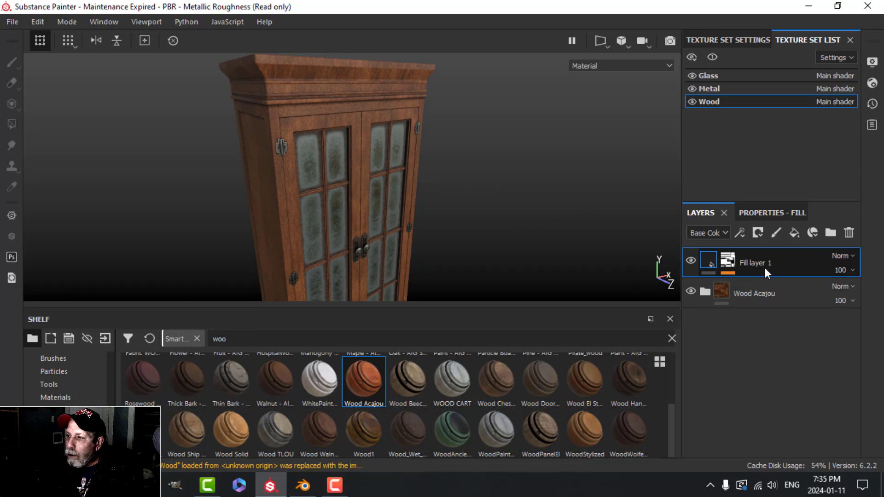
left_click(799, 232)
left_click(780, 213)
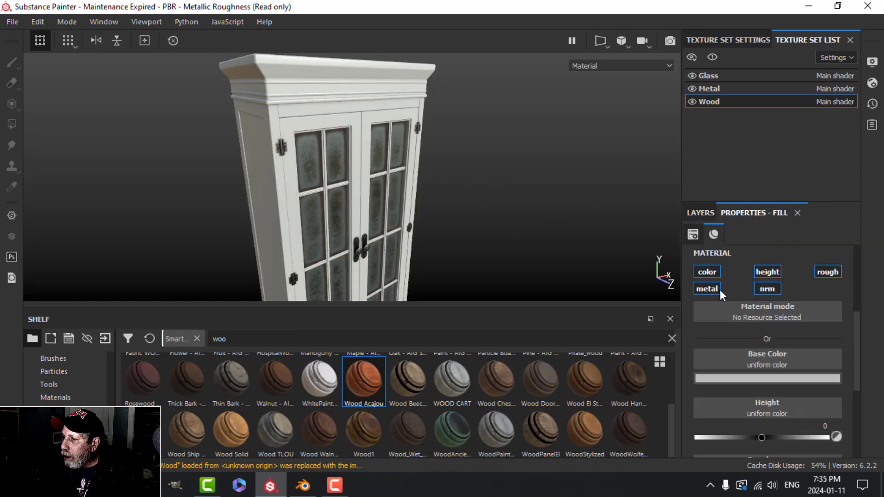
left_click(758, 275)
left_click(759, 274)
left_click(757, 440)
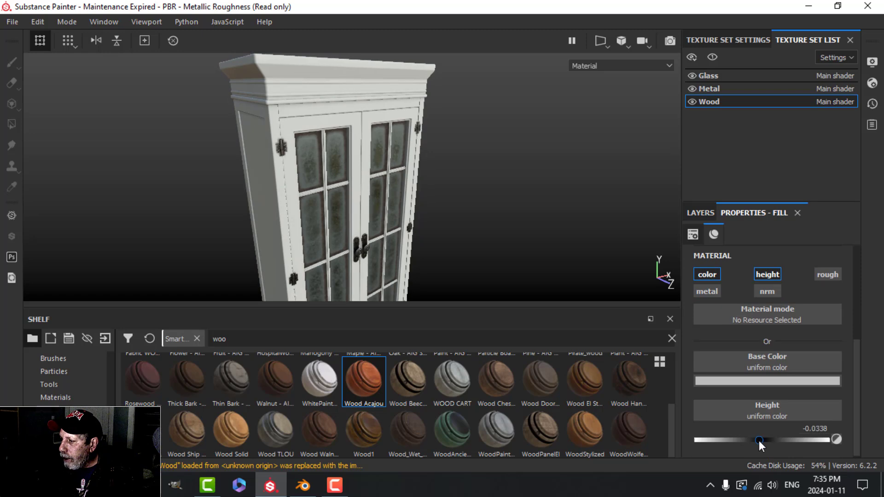
Give the new fill layer a black mask with a fill effect using the Grunge Scratches Rough texture
left_click(700, 208)
left_click(757, 232)
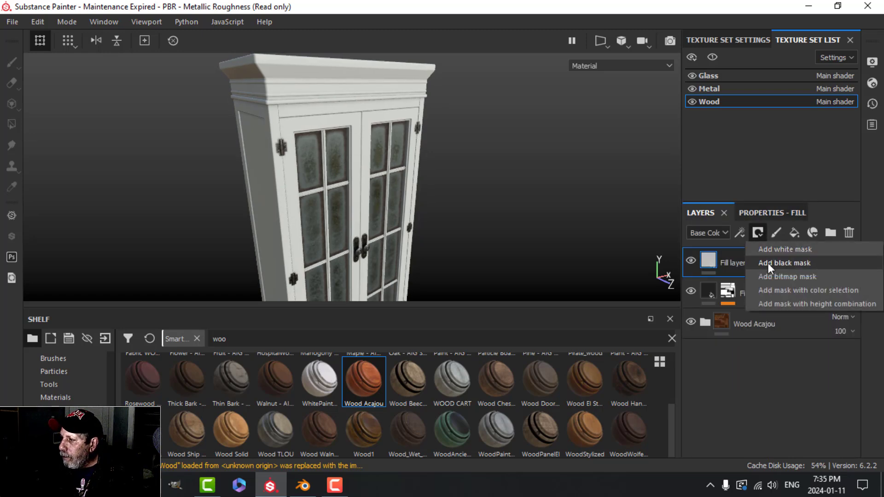
left_click(768, 263)
left_click(741, 232)
left_click(768, 278)
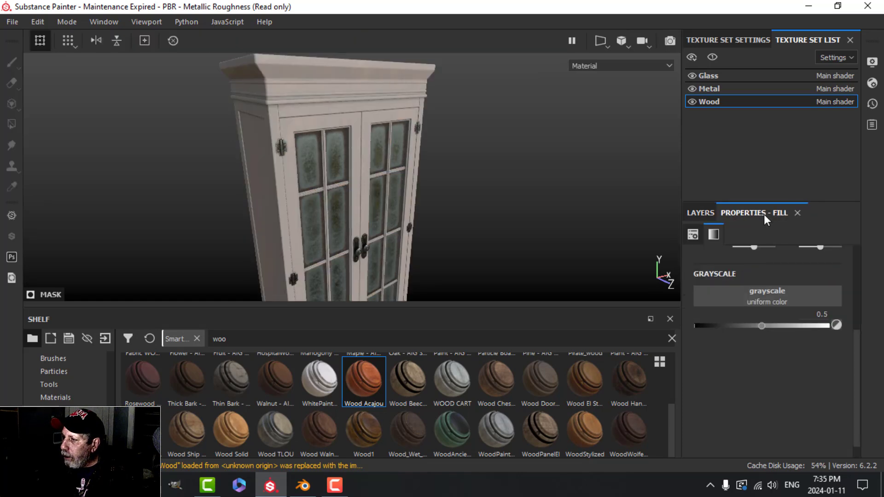
left_click(768, 297)
type("sac")
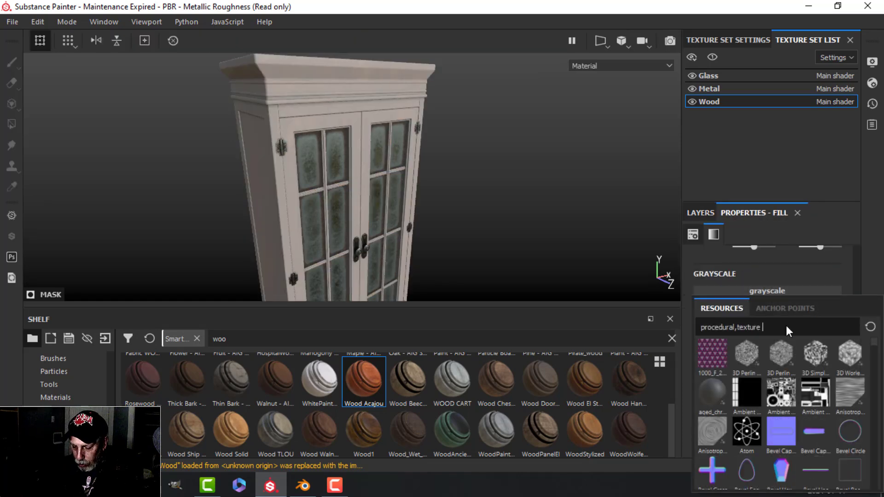
key("BackSpace")
key("BackSpace")
type("cratch")
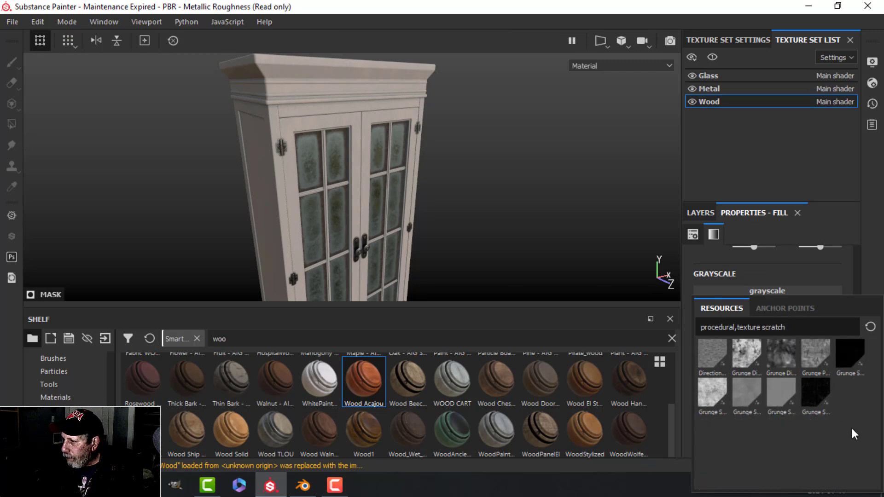
left_click(815, 399)
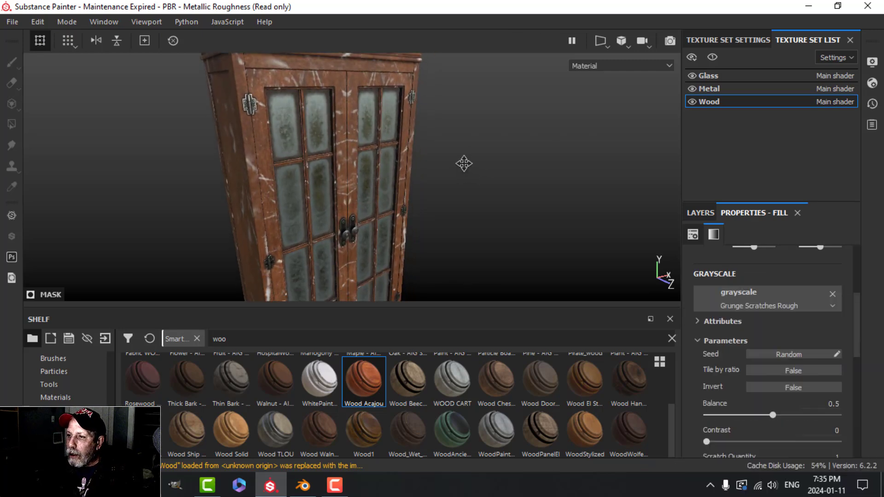
Set the scratch mask's Balance to 0.28, Contrast to 0.27 and Scratch Width to 0.28
left_click_drag(469, 201, 459, 178, "alt")
left_click_drag(774, 414, 753, 414)
left_click_drag(542, 191, 538, 205, "alt")
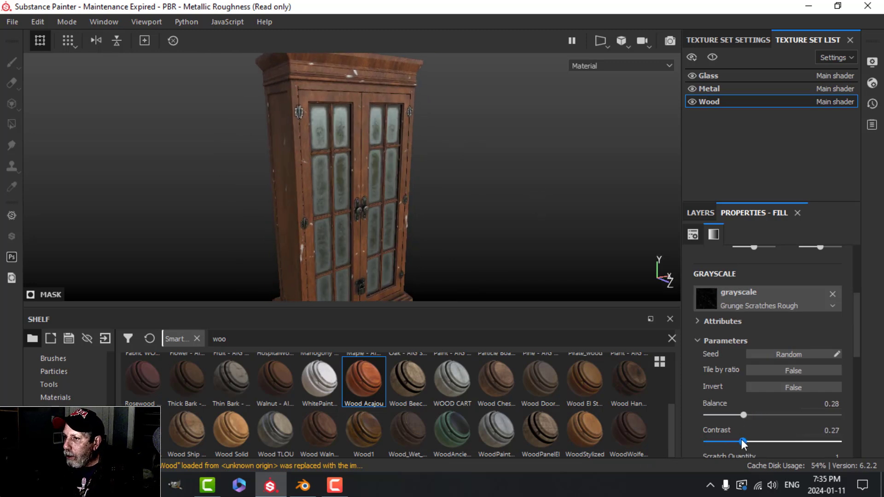
scroll(781, 387, "down", 3)
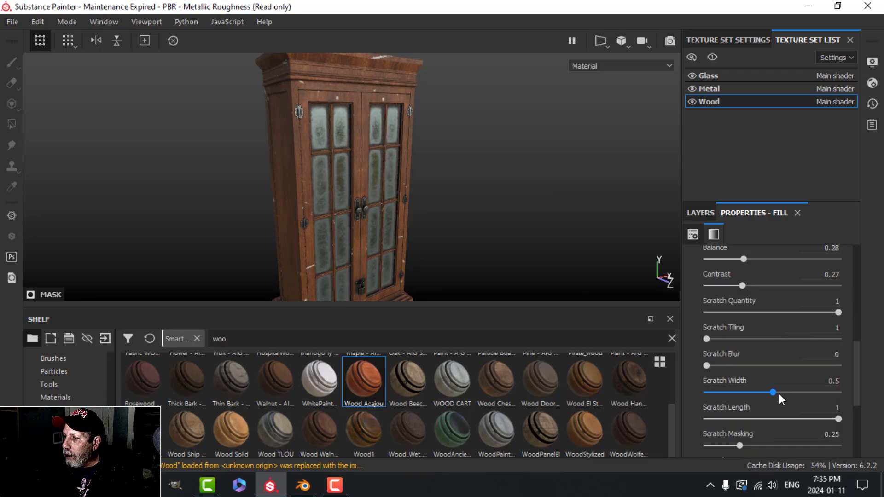
left_click_drag(772, 392, 743, 392)
Examine the scratches on the cabinet's doors, frames and base from several angles
left_click_drag(547, 254, 515, 224, "alt")
middle_click_drag(501, 201, 507, 225, "alt")
left_click_drag(508, 225, 514, 231, "alt")
left_click_drag(490, 157, 452, 173, "alt")
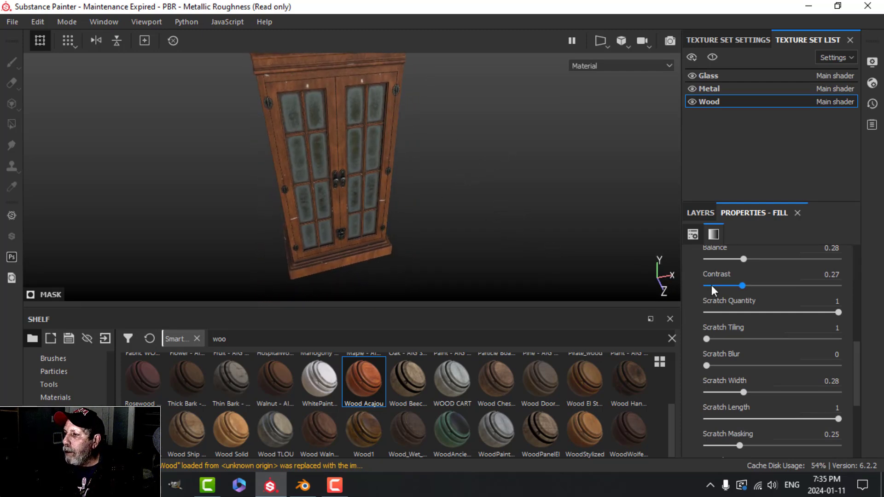
scroll(765, 322, "up", 4)
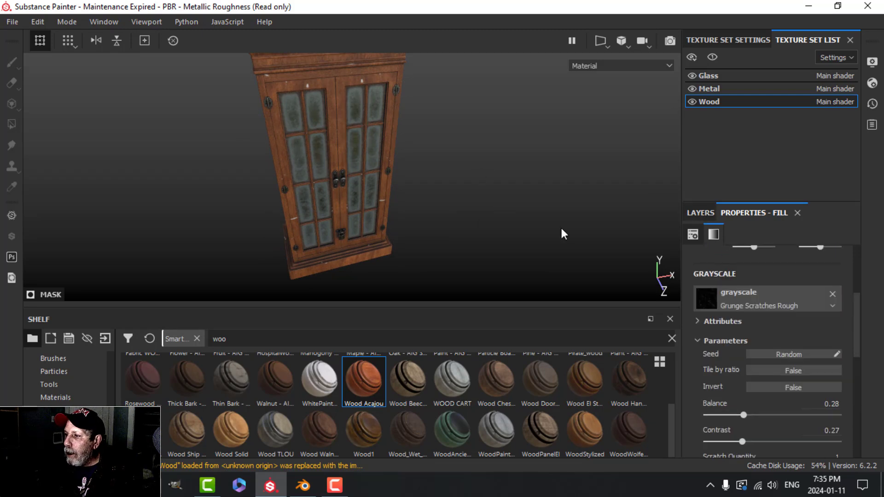
left_click_drag(465, 234, 500, 195, "alt")
scroll(476, 229, "up", 3)
middle_click_drag(472, 216, 468, 206, "alt")
left_click_drag(468, 206, 478, 188, "alt")
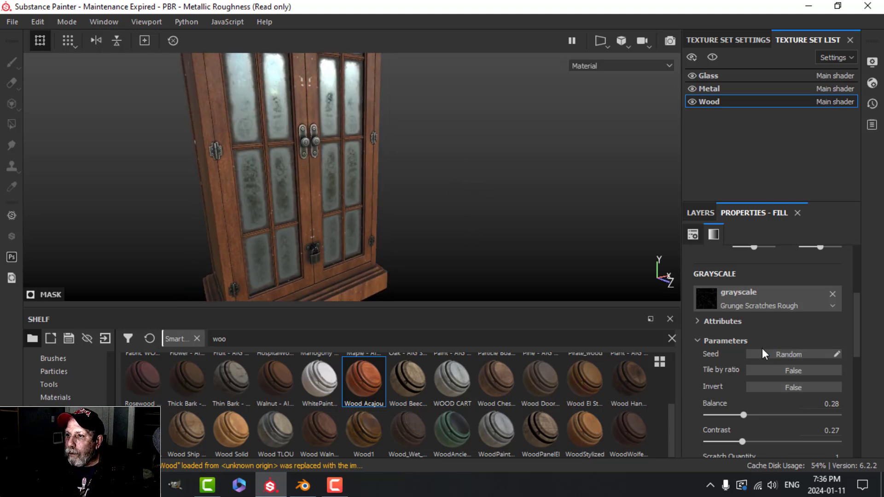
left_click_drag(529, 273, 521, 226, "alt")
Try the scratch layer with only its height channel, and turn its color channel back on
left_click(700, 213)
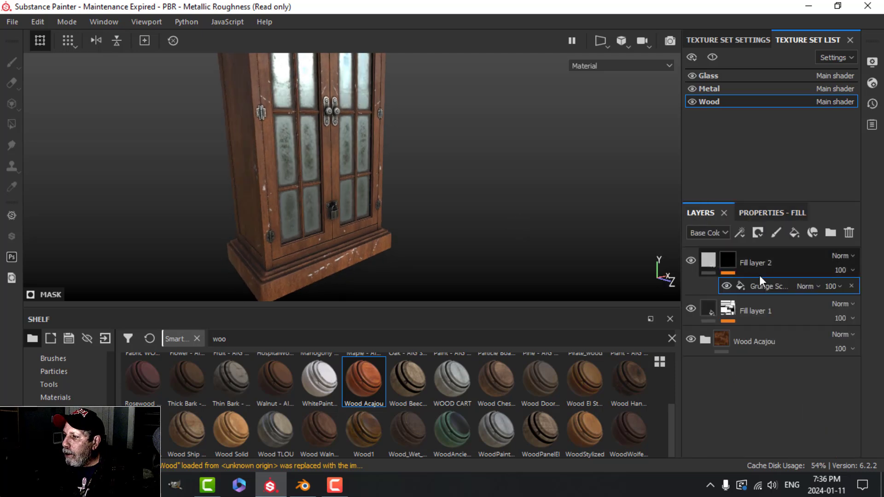
left_click(727, 260)
left_click(764, 211)
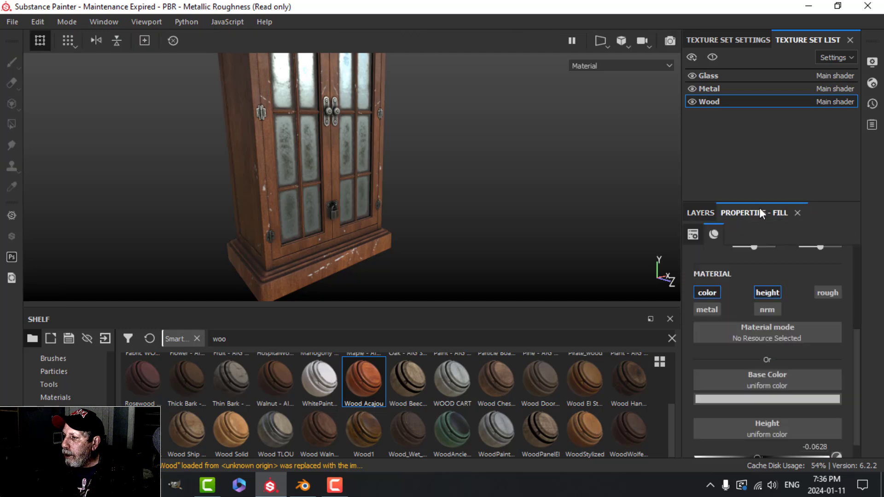
left_click(766, 292)
scroll(417, 183, "up", 5)
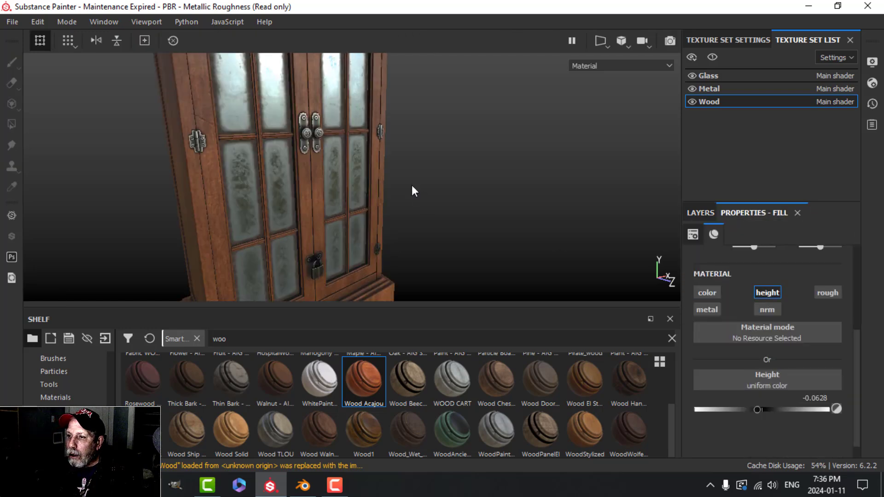
left_click(711, 213)
left_click(751, 213)
left_click(706, 293)
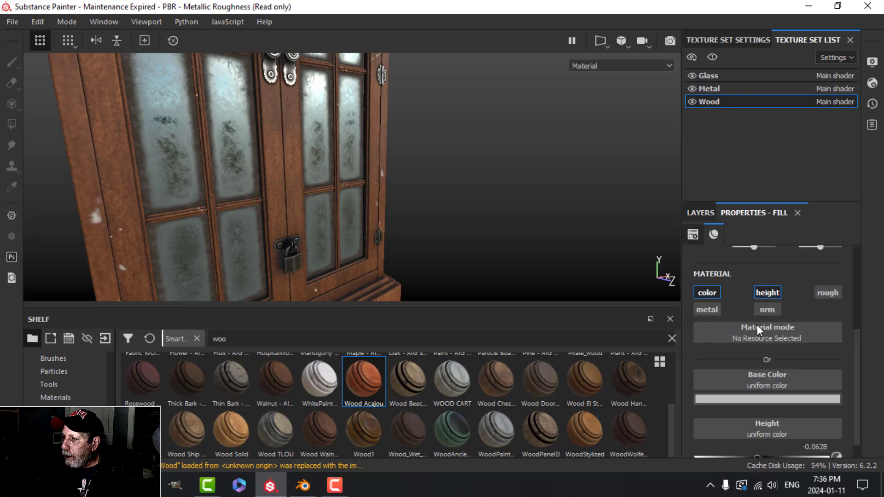
Set the scratch layer's base color to a very dark grey and check the scratches on the doors and crown
left_click(762, 398)
left_click(712, 346)
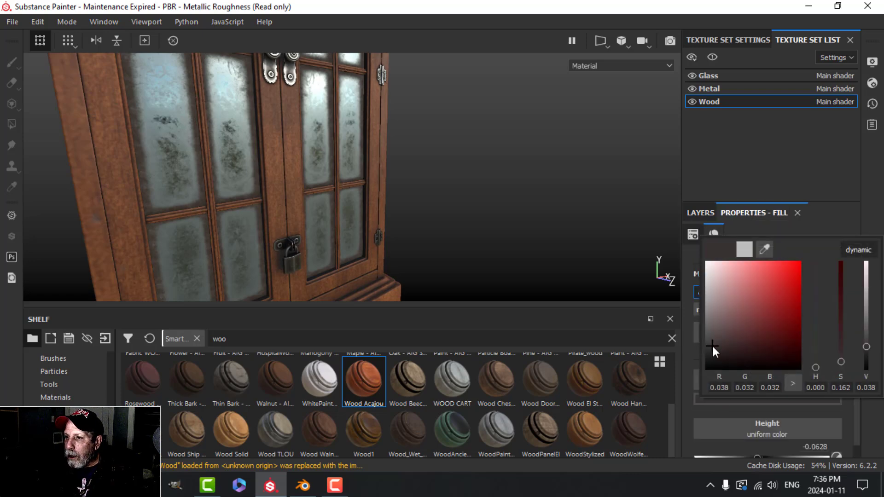
left_click_drag(515, 240, 451, 186, "alt")
scroll(424, 215, "up", 3)
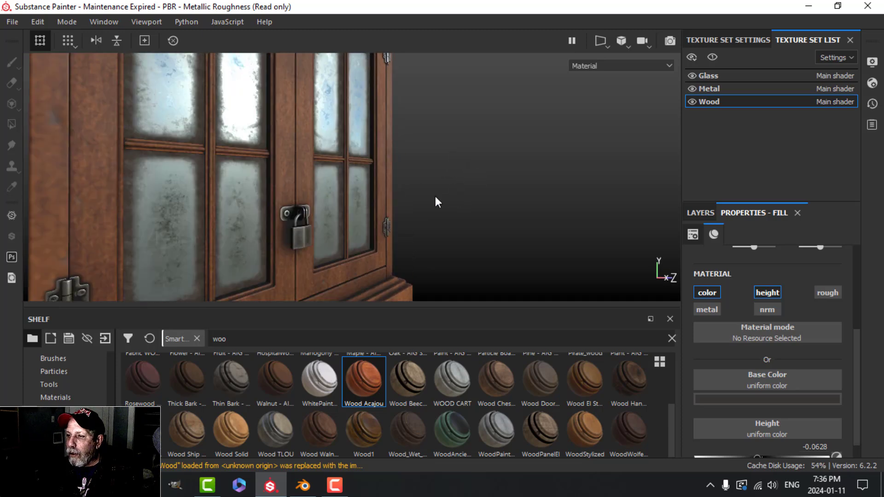
scroll(439, 198, "down", 3)
scroll(439, 198, "down", 2)
middle_click_drag(439, 198, 431, 230, "alt")
left_click_drag(426, 159, 448, 202, "alt")
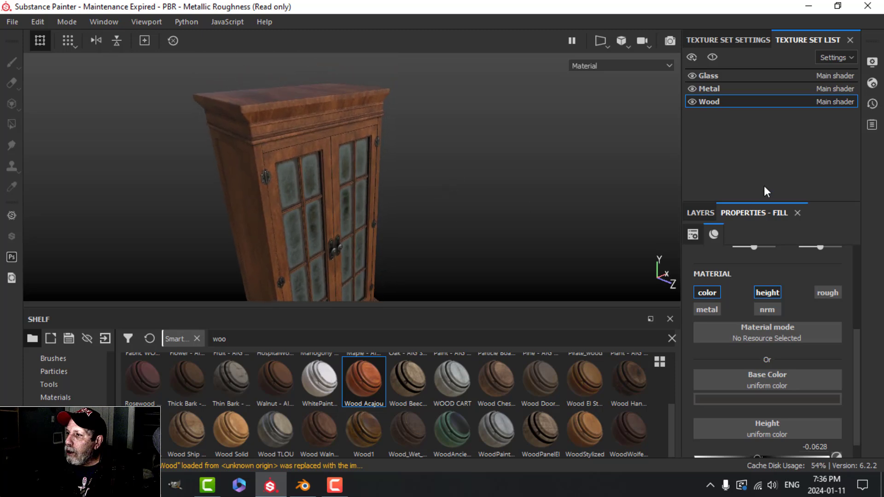
Set the Wood texture set's size to 2048
left_click(745, 40)
scroll(749, 161, "up", 5)
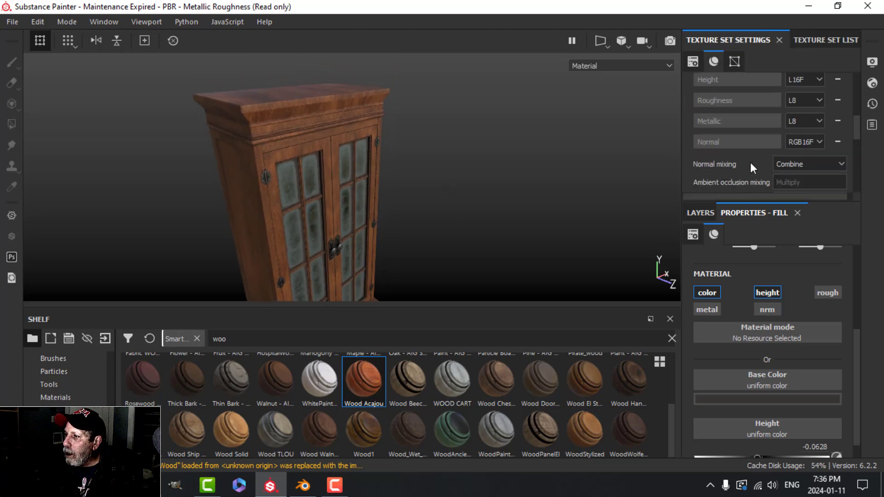
left_click(764, 128)
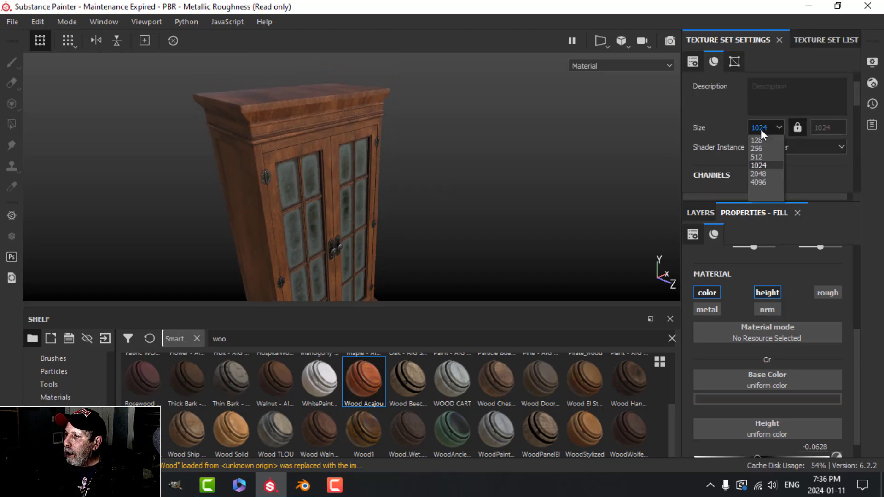
left_click(755, 172)
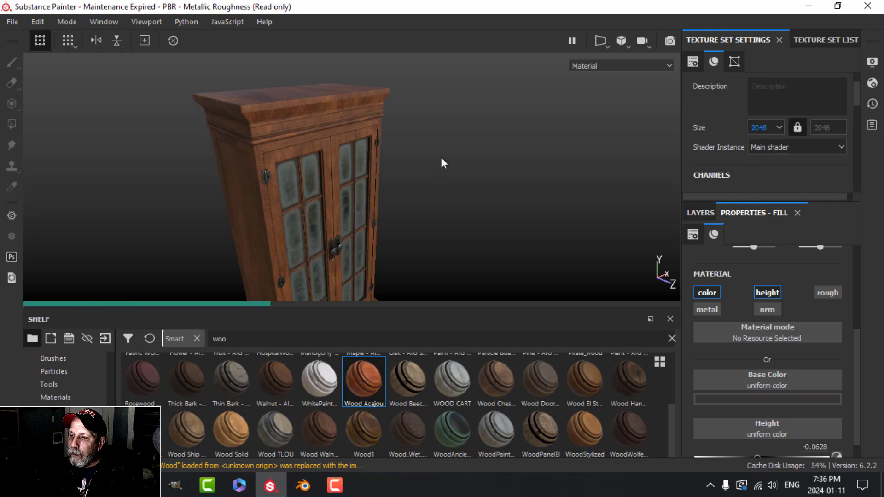
Examine the wood and scratch detail on the doors, hinges and base at the higher texture resolution
scroll(441, 156, "up", 5)
middle_click_drag(449, 168, 441, 152, "alt")
left_click_drag(441, 152, 82, 87, "alt")
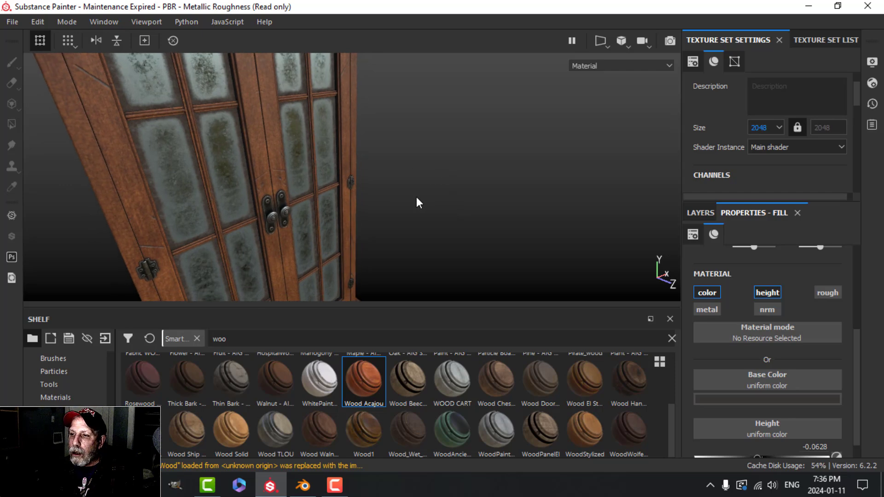
left_click_drag(419, 206, 417, 186, "alt")
middle_click_drag(422, 201, 450, 115, "alt")
left_click_drag(467, 159, 461, 152, "alt")
middle_click_drag(467, 188, 476, 145, "alt")
left_click_drag(471, 163, 476, 185, "alt")
scroll(468, 175, "down", 3)
middle_click_drag(468, 172, 466, 218, "alt")
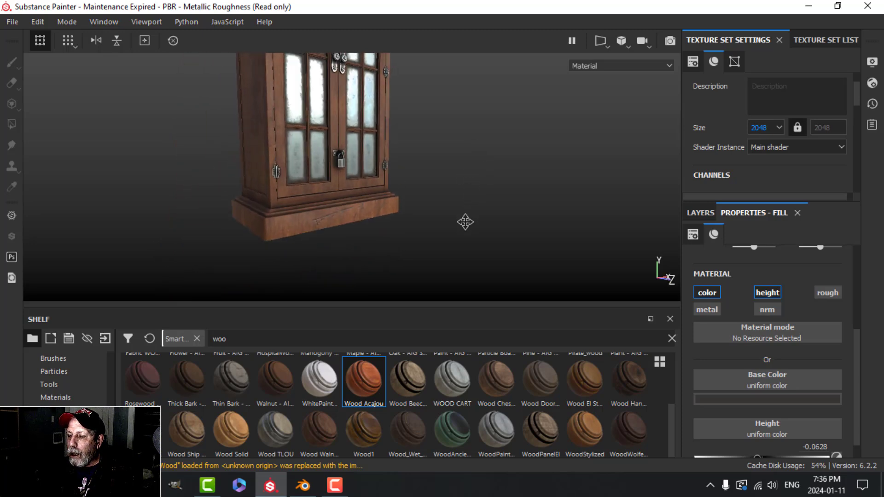
scroll(463, 215, "up", 3)
left_click_drag(441, 181, 437, 179, "alt")
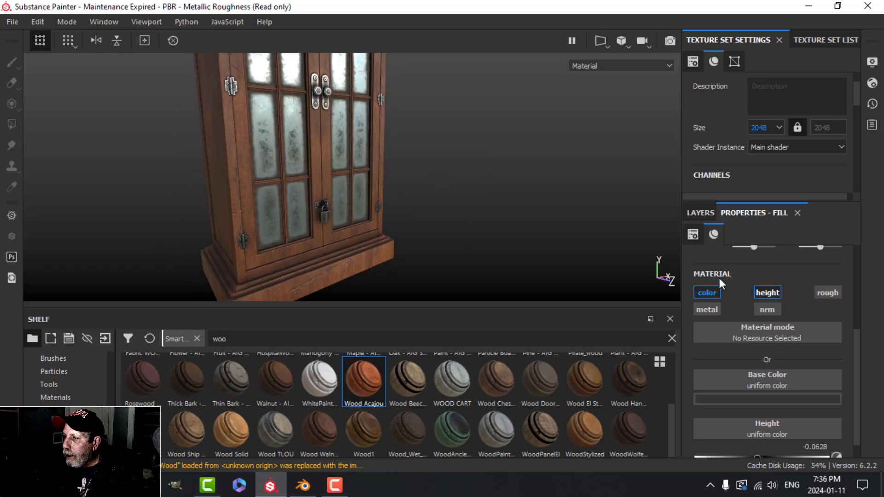
Set the scratch mask's Balance to 0.24 and Contrast to 0.6, and slightly reduce its Scratch Quantity
left_click(699, 213)
left_click(730, 265)
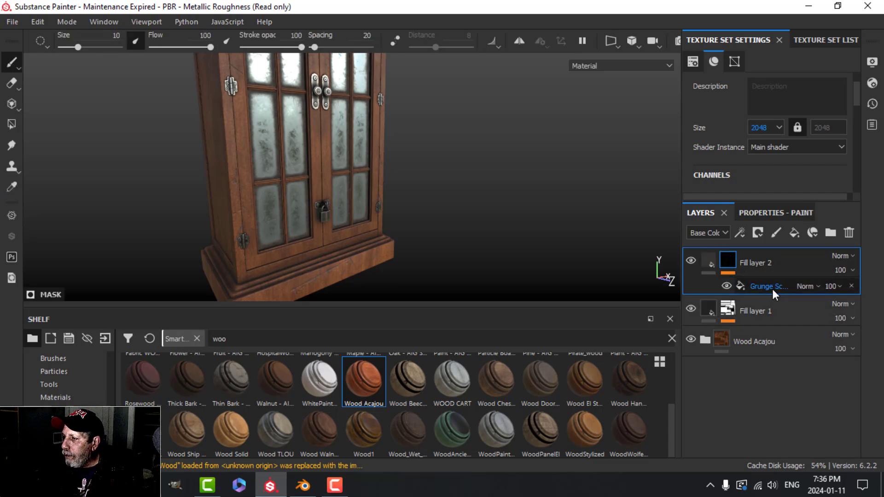
left_click(770, 287)
left_click(769, 213)
scroll(798, 380, "down", 2)
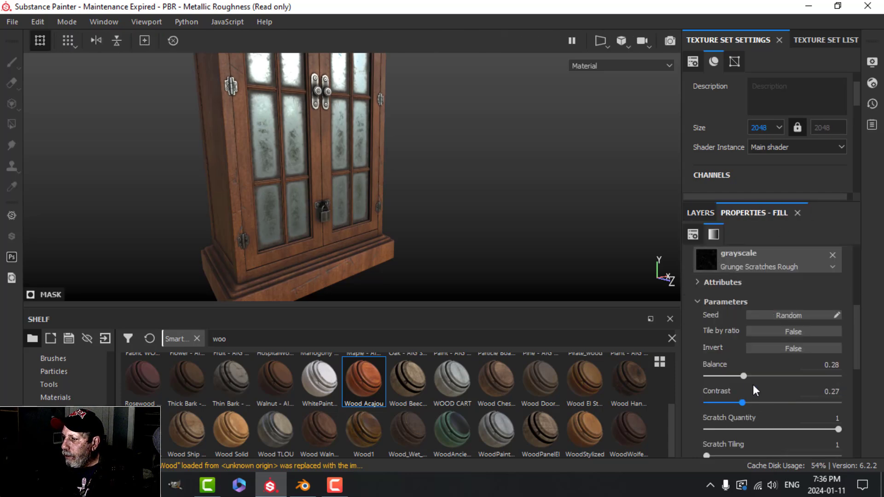
left_click_drag(744, 376, 786, 400)
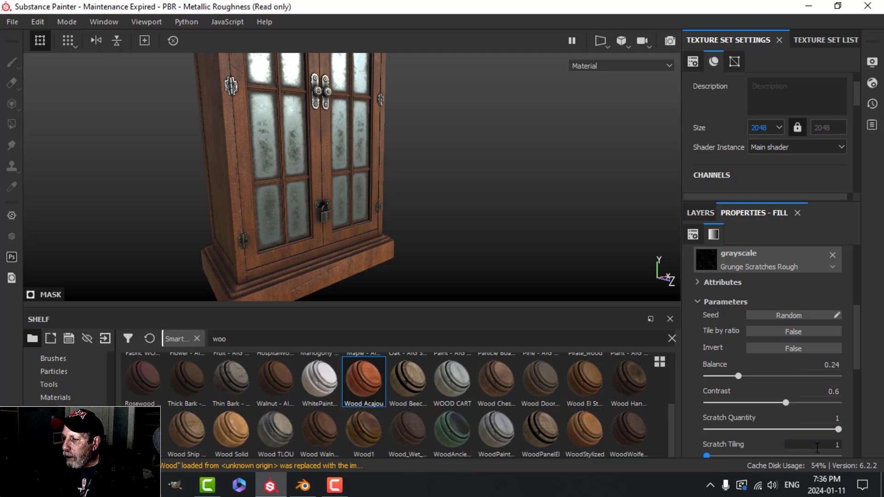
left_click_drag(342, 215, 402, 198, "alt")
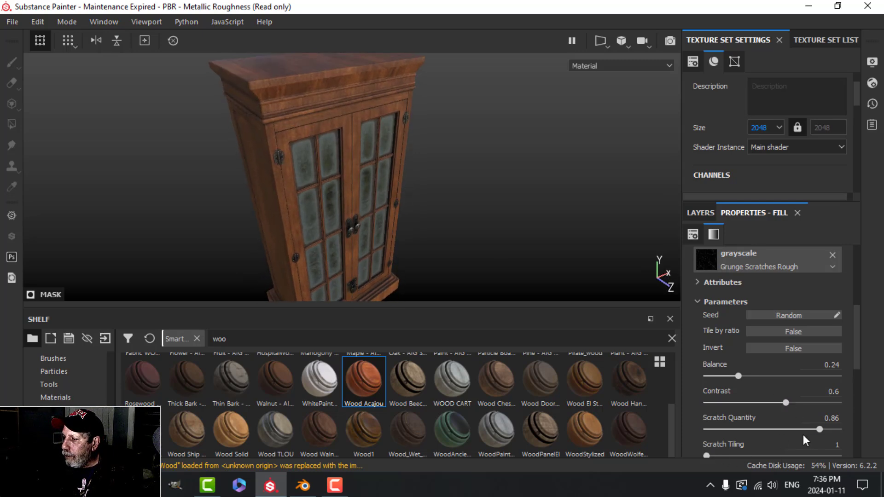
left_click_drag(832, 430, 835, 429)
Enlarge the 3D view by hiding the surrounding panels and inspect the whole cabinet from base to crown
left_click_drag(460, 204, 421, 138, "alt")
key("Tab")
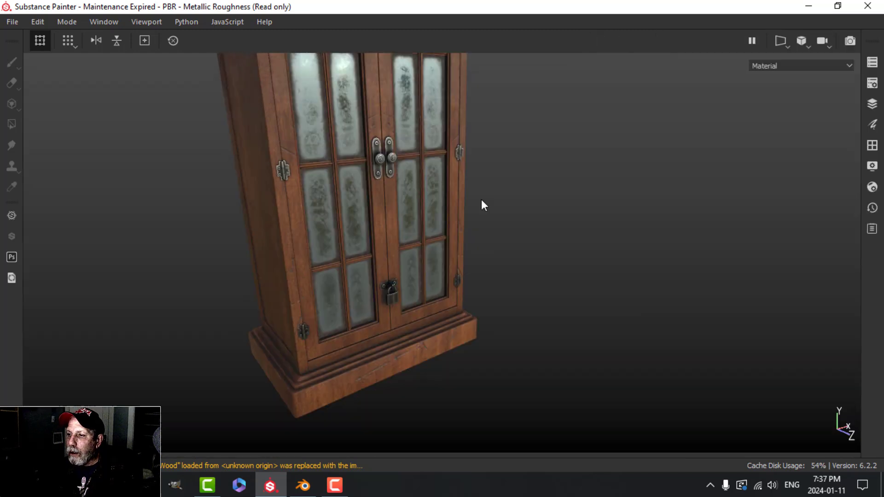
scroll(505, 210, "down", 2)
middle_click_drag(506, 212, 497, 293, "alt")
left_click_drag(497, 295, 507, 280, "alt")
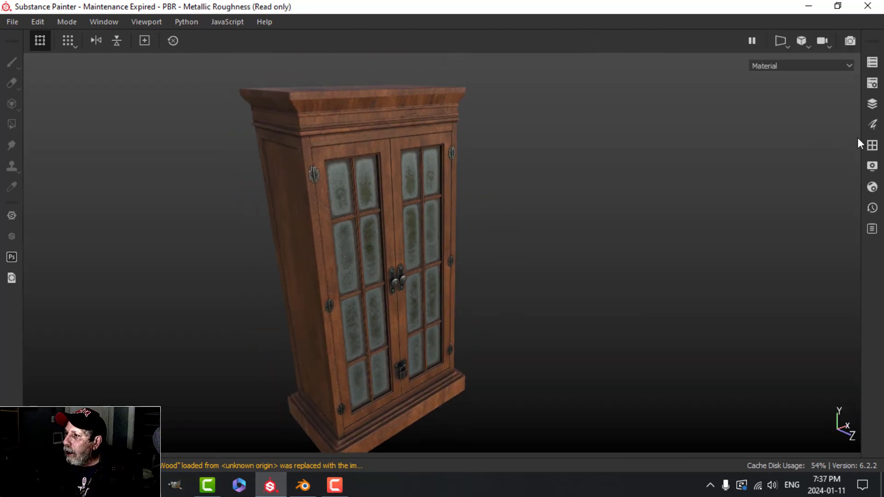
Change the display's environment map to Bonifacio Aragon Stairs
left_click(872, 166)
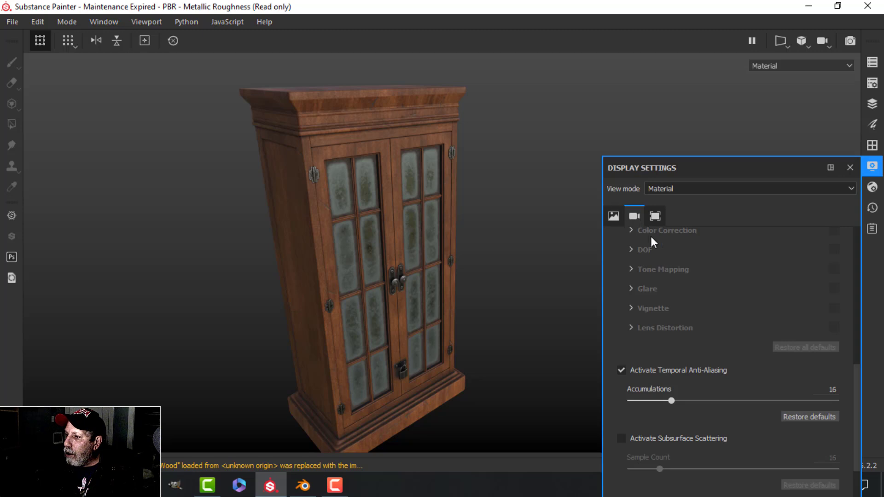
left_click(613, 216)
left_click(738, 270)
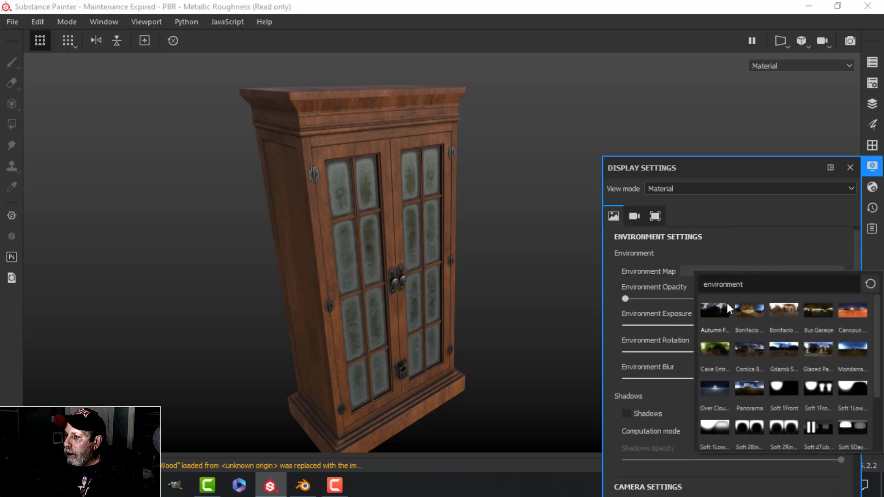
key("Escape")
left_click(750, 270)
left_click(744, 305)
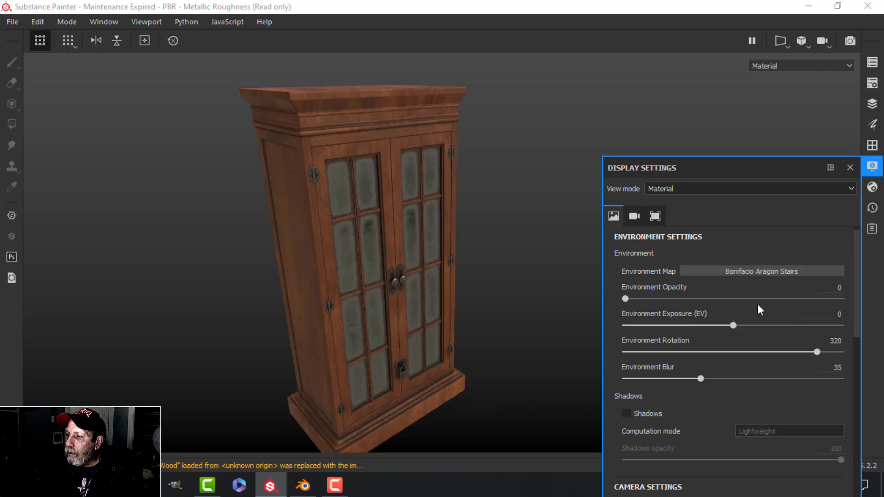
Try Bonifacio Street and another environment map for the display lighting, and close the display settings
left_click(761, 270)
left_click(783, 306)
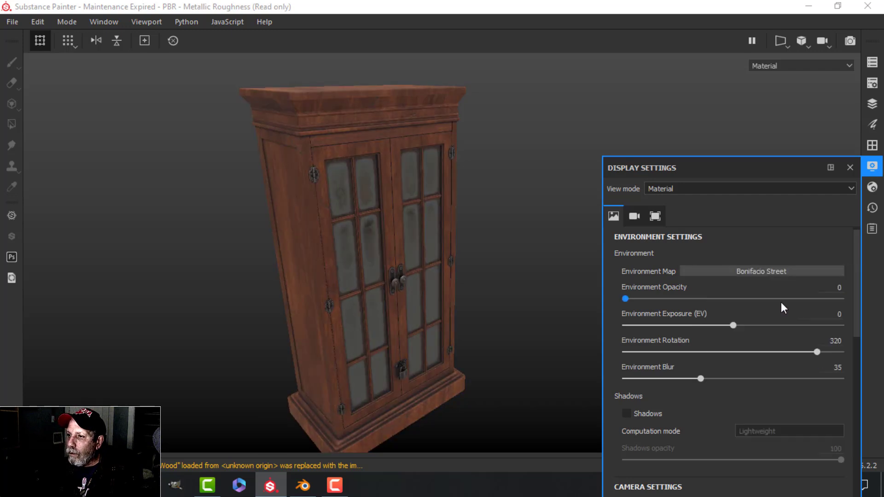
left_click(778, 271)
left_click(814, 313)
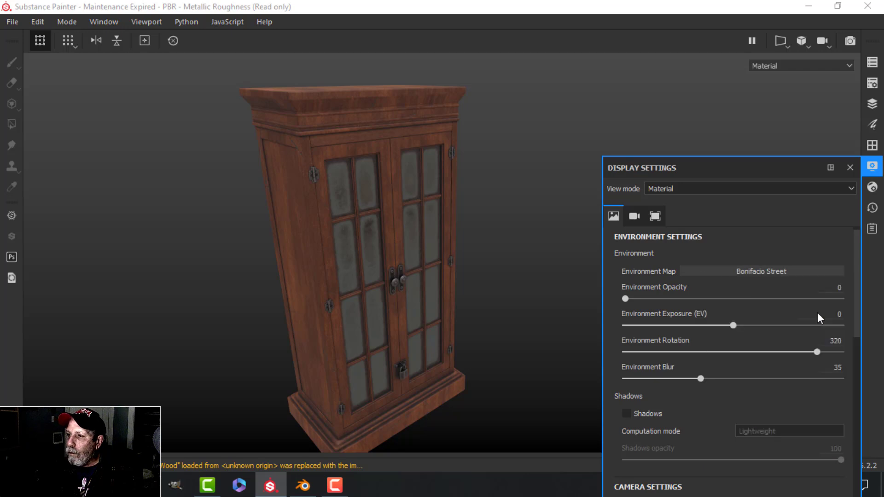
left_click(872, 166)
Inspect the whole cabinet under the new environment lighting, and restore the surrounding panels
left_click_drag(555, 272, 546, 239, "alt")
scroll(543, 248, "up", 3)
middle_click_drag(534, 280, 511, 217, "alt")
mouse_move(513, 222)
left_mouse_down("alt")
mouse_move(529, 192)
mouse_move(546, 185)
mouse_move(510, 173)
mouse_move(523, 208)
left_mouse_up("alt")
middle_click_drag(534, 145, 553, 258, "alt")
middle_click_drag(551, 133, 549, 179, "alt")
left_click_drag(551, 184, 532, 181, "alt")
scroll(563, 241, "down", 4)
middle_click_drag(564, 237, 525, 167, "alt")
key("Tab")
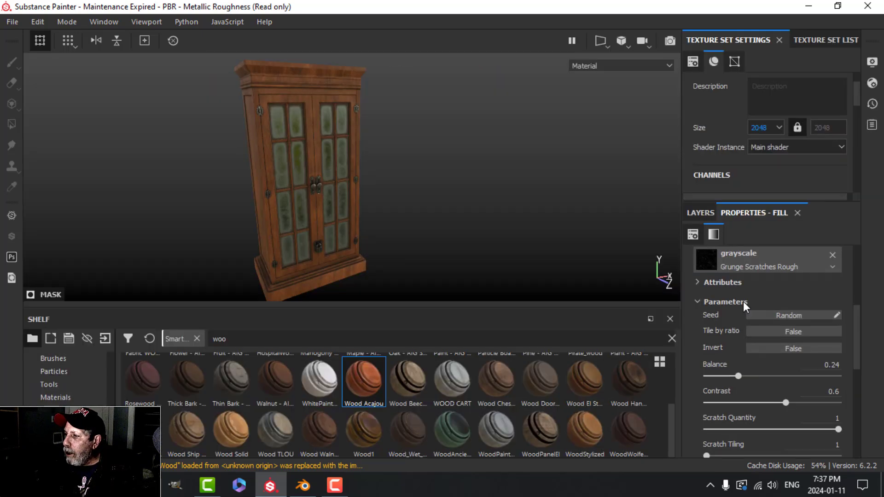
Add a fill layer above Fill layer 2 with only the color channel active, and give it a black mask
left_click(700, 212)
left_click(709, 262)
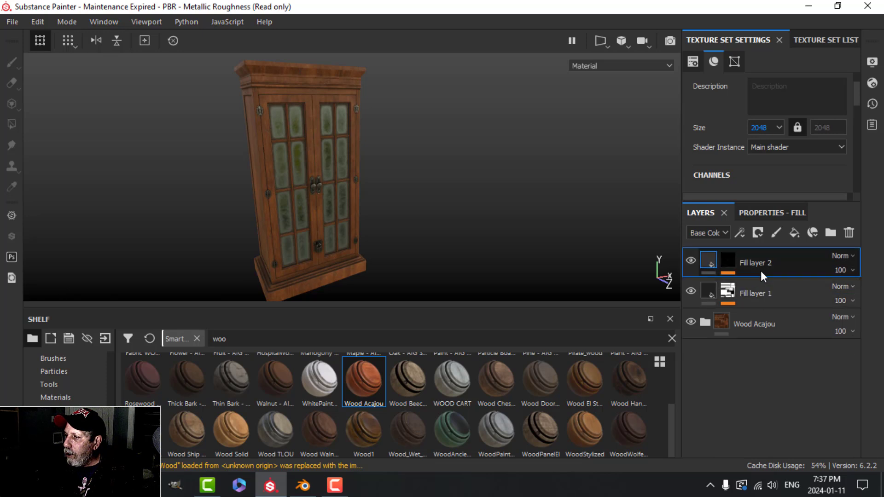
left_click(794, 231)
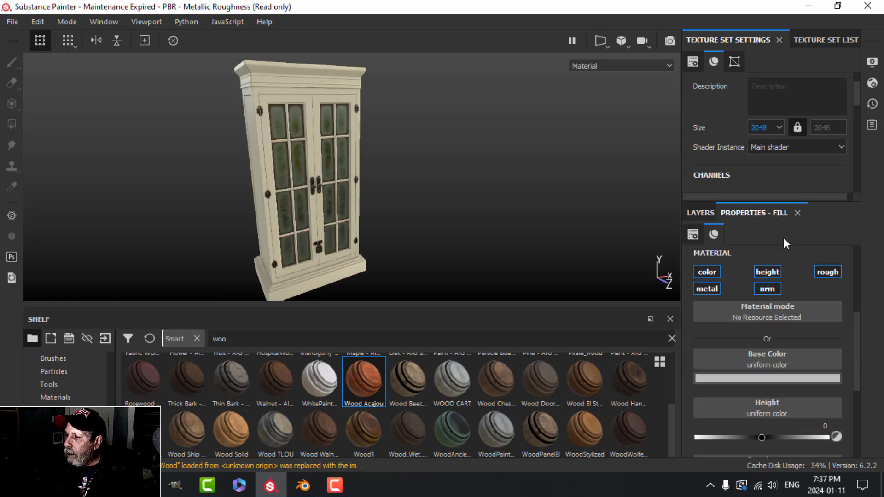
left_click(714, 274, "alt")
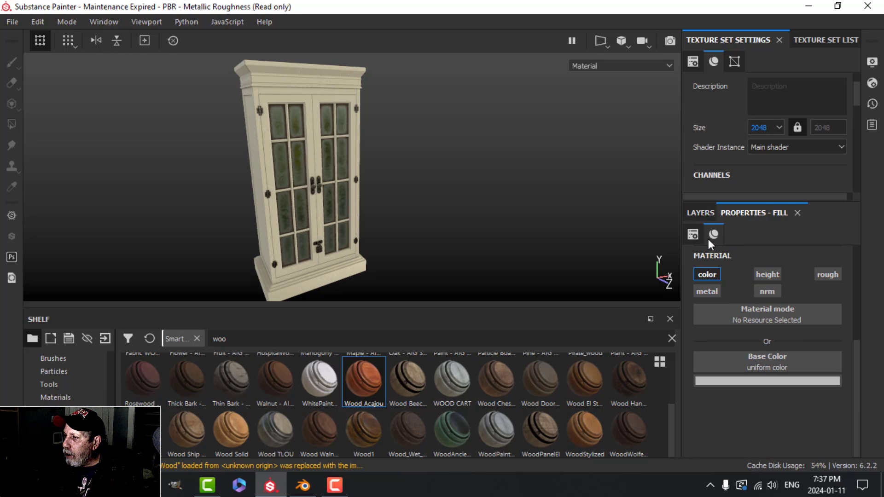
left_click(704, 212)
left_click(757, 233)
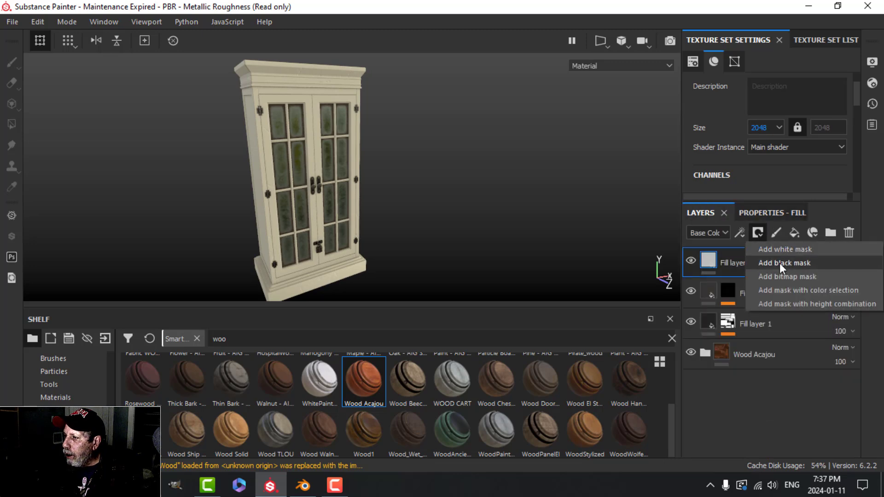
left_click(784, 262)
Add a Metal Edge Wear generator to the new fill layer's black mask
left_click(754, 232)
left_click(770, 250)
left_click(760, 213)
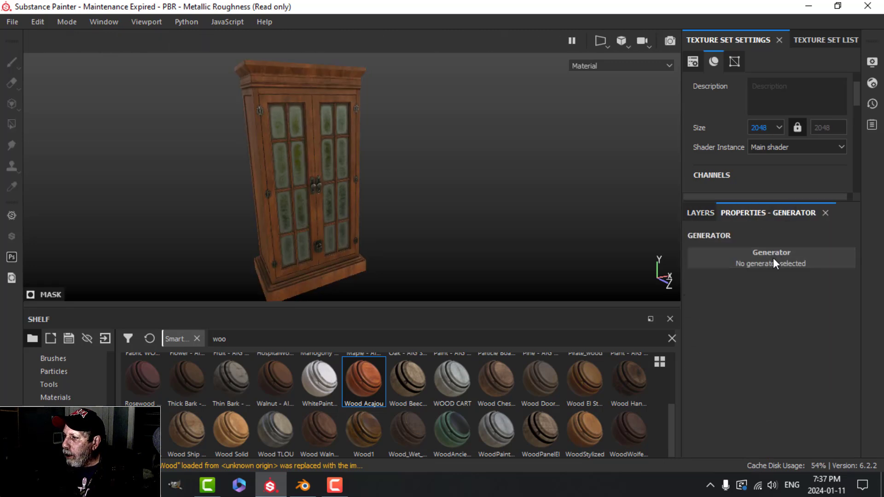
left_click(772, 258)
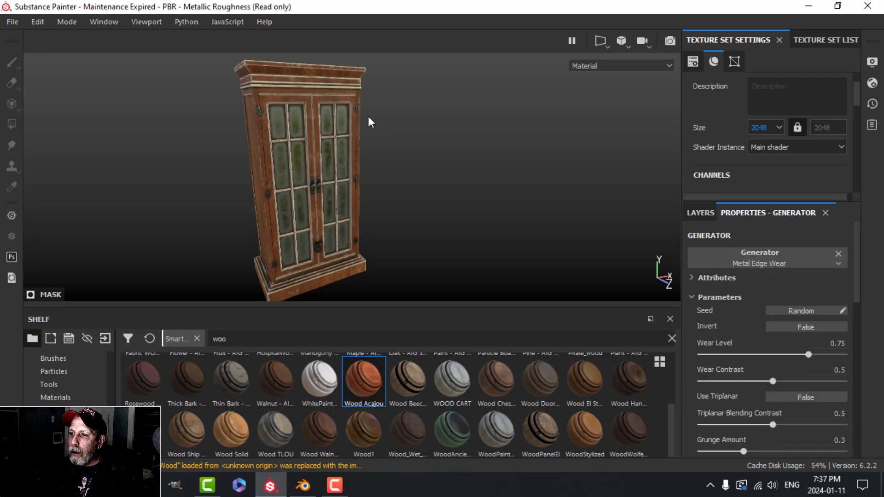
Set the edge wear generator's Wear Level to 0.21 and Wear Contrast to 0.21
left_click_drag(369, 116, 410, 124, "alt")
left_click_drag(808, 353, 753, 354)
scroll(377, 197, "up", 5)
left_click_drag(348, 209, 400, 174, "alt")
scroll(423, 178, "up", 3)
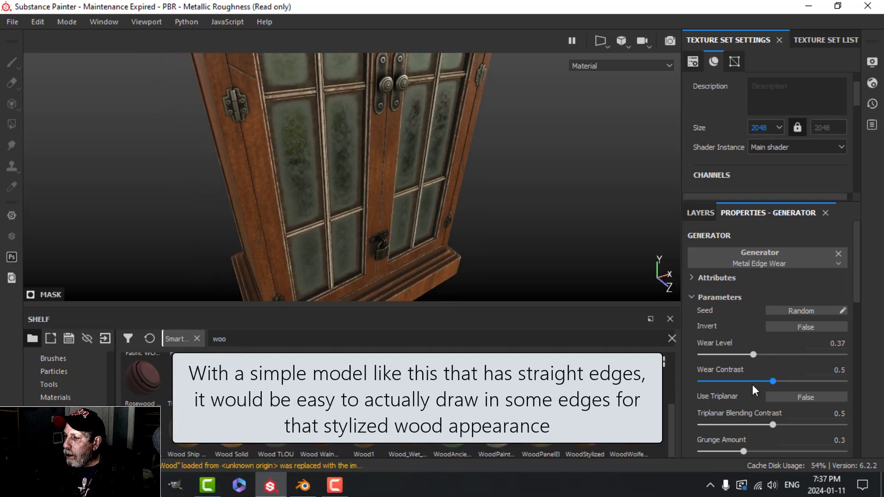
left_click_drag(772, 380, 730, 380)
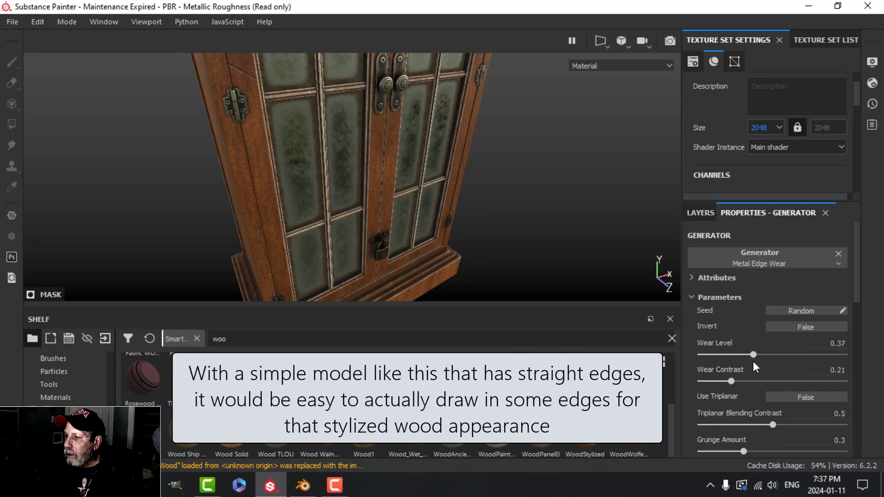
left_click_drag(753, 350, 730, 351)
Set the edge wear generator's Grunge Amount to 0.39 and Edges Smoothness to 1.9
left_click_drag(375, 154, 468, 216, "alt")
scroll(763, 407, "down", 3)
left_click_drag(742, 374, 720, 374)
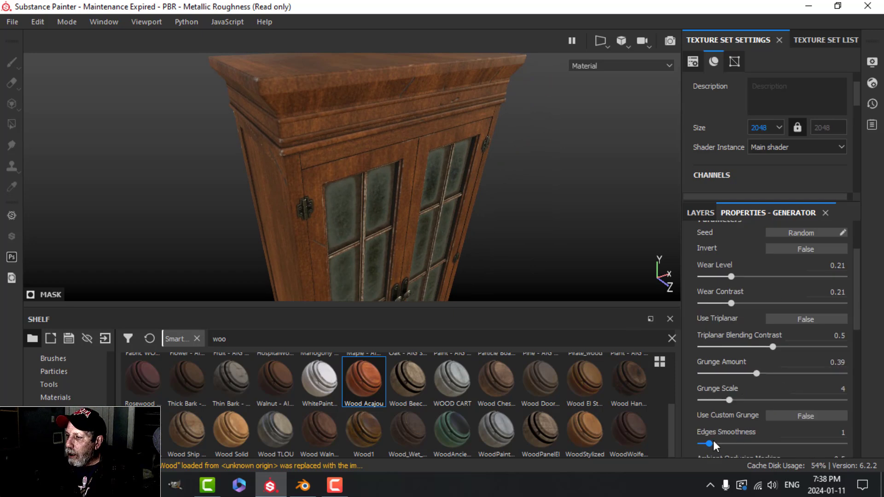
mouse_move(714, 440)
left_mouse_down()
mouse_move(731, 438)
mouse_move(703, 435)
mouse_move(717, 432)
left_mouse_up()
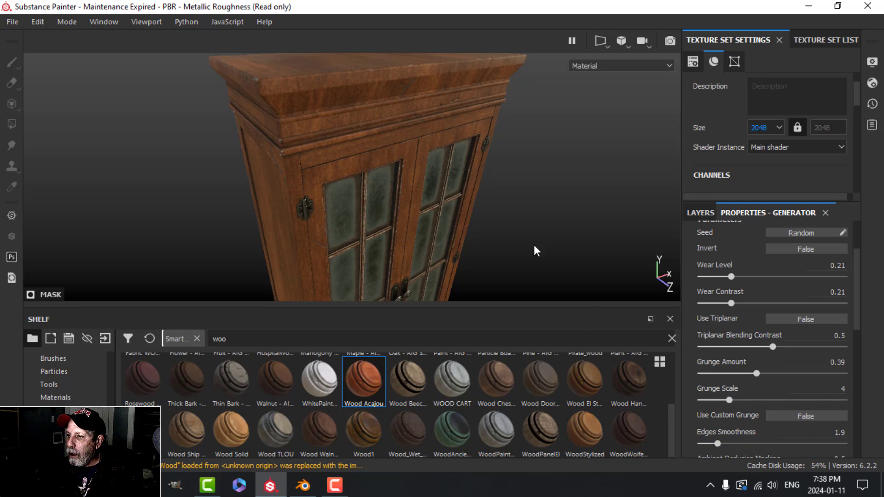
Enable Use Triplanar on the edge wear generator, set its Wear Level to 0.33, and check the cabinet's edges
left_click_drag(450, 214, 475, 199, "alt")
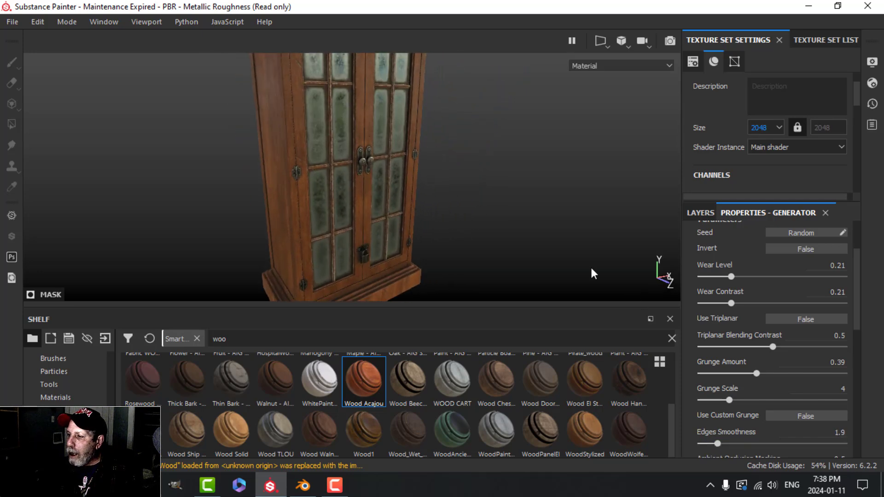
scroll(757, 408, "down", 1)
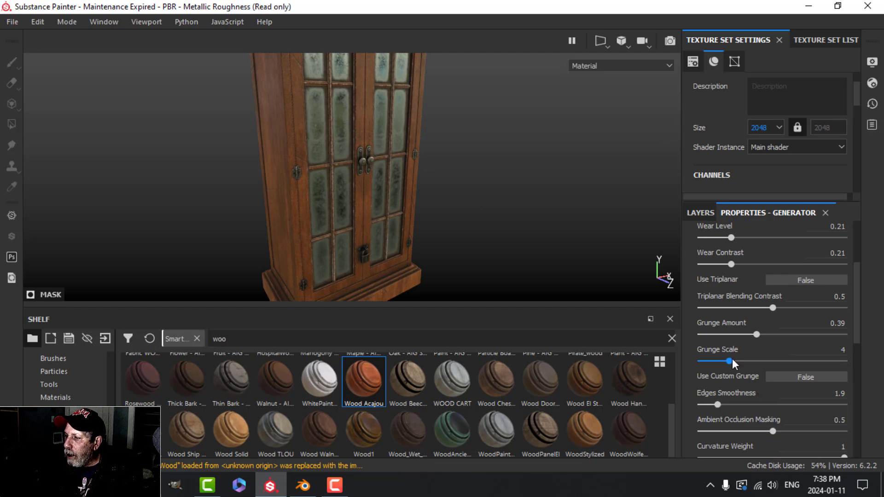
left_click(778, 279)
left_click_drag(470, 171, 454, 190, "alt")
left_click_drag(733, 237, 747, 237)
left_click_drag(529, 214, 513, 188, "alt")
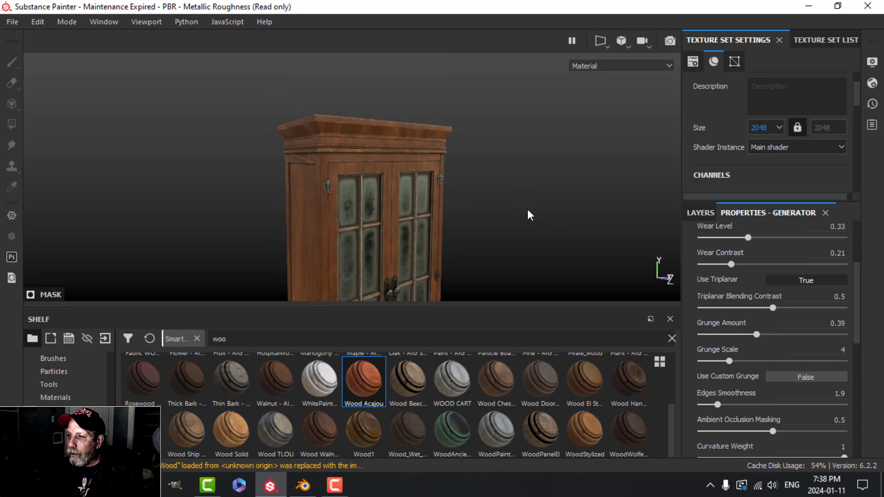
key("Tab")
left_click_drag(536, 274, 516, 200, "alt")
left_click_drag(305, 124, 367, 154, "alt")
key("Tab")
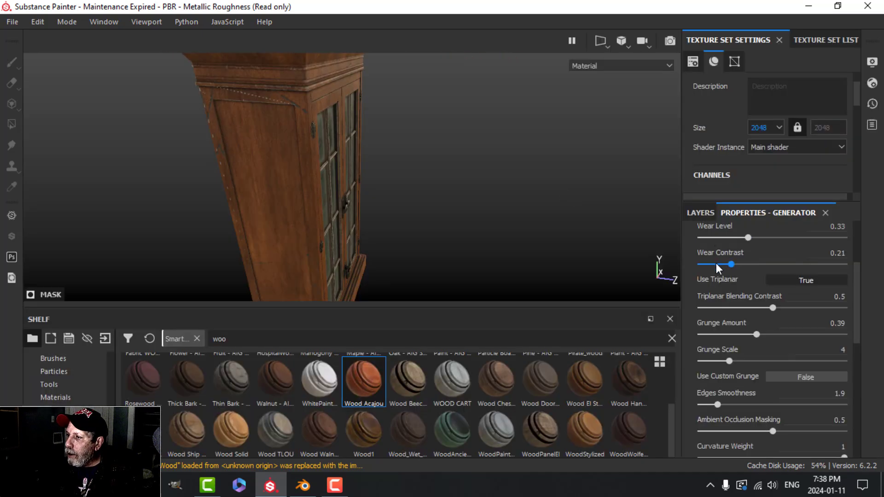
Remove the Metal Edge Wear generator from Fill layer 3's mask and add an empty generator in its place
left_click(703, 211)
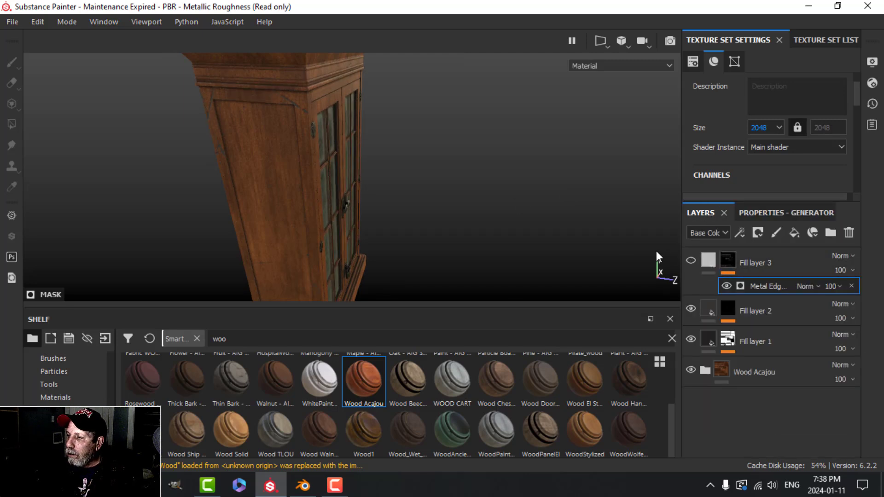
left_click(851, 286)
left_click(772, 213)
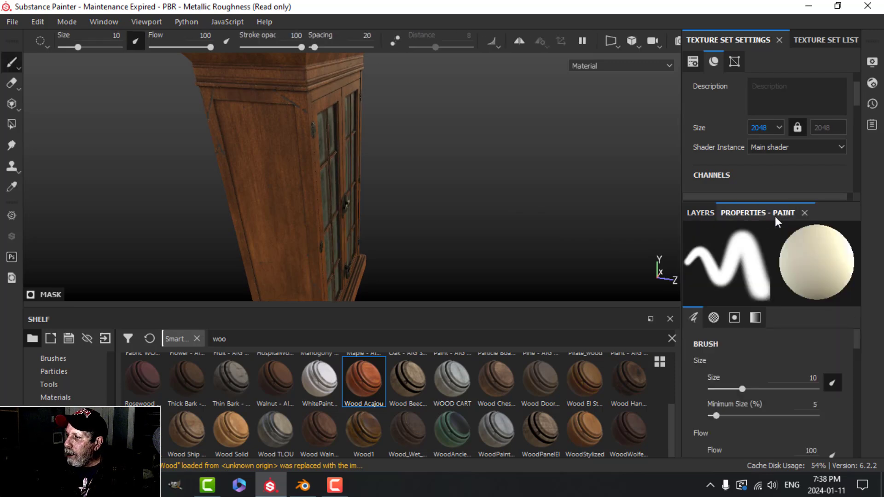
left_click(699, 213)
left_click(757, 232)
left_click(767, 250)
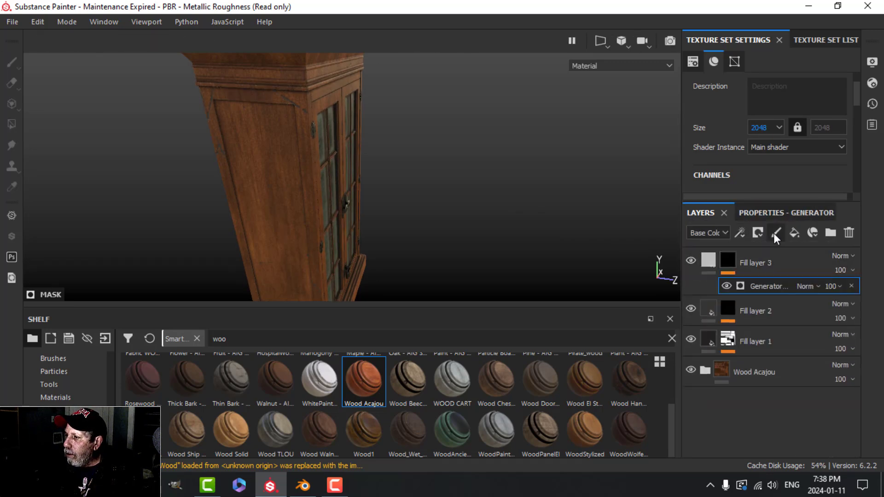
Use the Curvature generator for the mask and set its Global Balance to 0.13
left_click(795, 259)
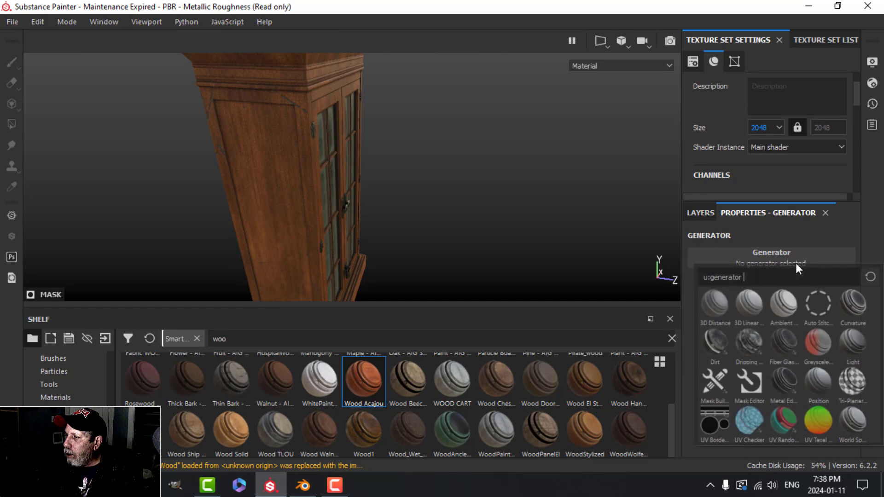
left_click(852, 304)
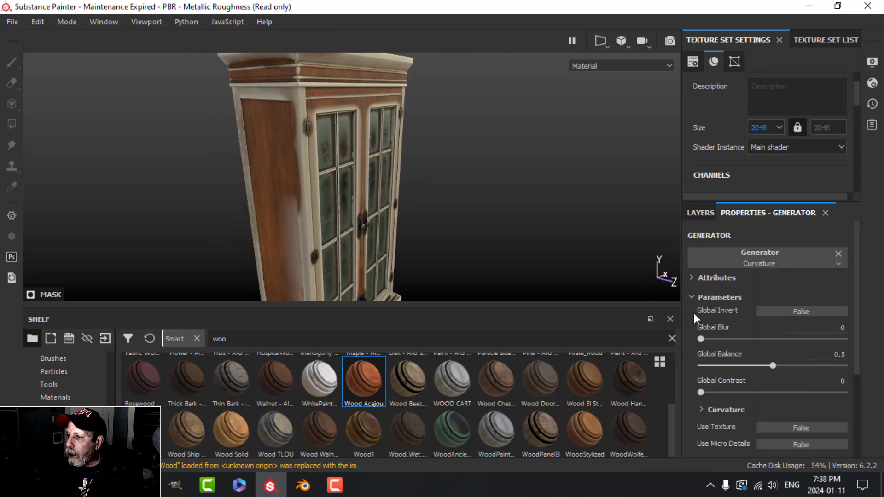
left_click_drag(772, 365, 718, 362)
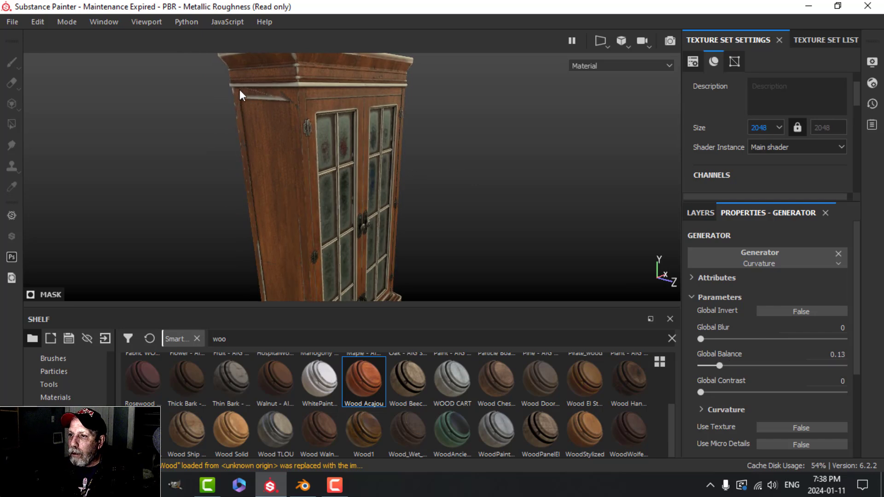
Check the curvature highlights on the doors, side panel and base, and slightly raise the Global Balance
scroll(323, 174, "down", 3)
scroll(323, 176, "up", 3)
left_click_drag(412, 184, 317, 177, "alt")
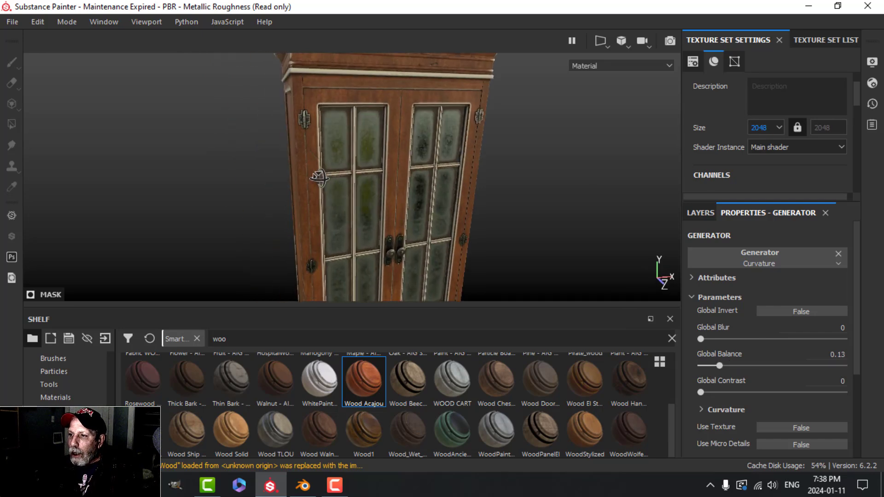
middle_click_drag(414, 170, 296, 152, "alt")
scroll(322, 161, "down", 2)
left_click_drag(361, 174, 419, 156, "alt")
scroll(351, 193, "down", 2)
middle_click_drag(351, 194, 412, 168, "alt")
left_click_drag(391, 184, 441, 193, "alt")
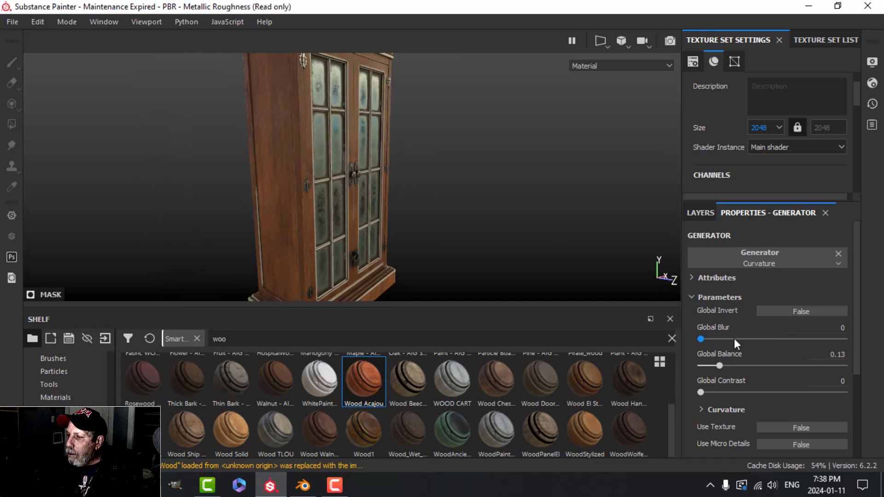
left_click_drag(717, 366, 724, 365)
Switch the mask's generator to Metal Edge Wear and set its Wear Level to 0.53
left_click(742, 254)
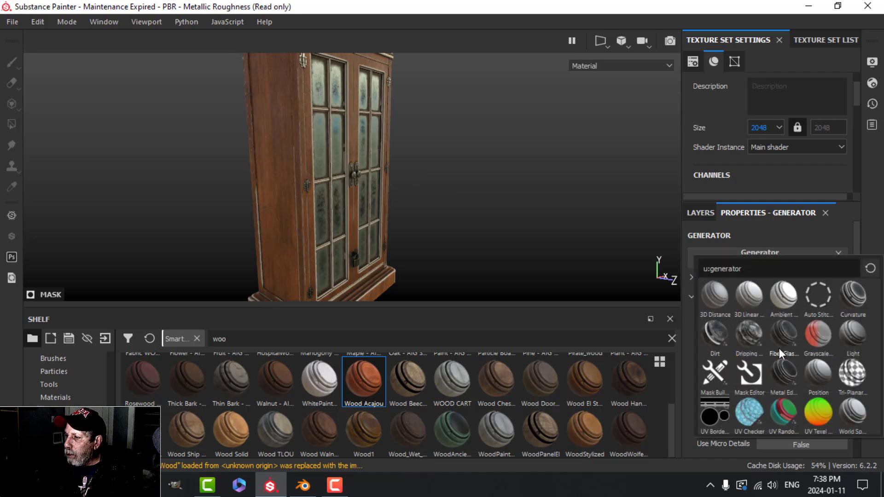
left_click_drag(456, 183, 390, 179, "alt")
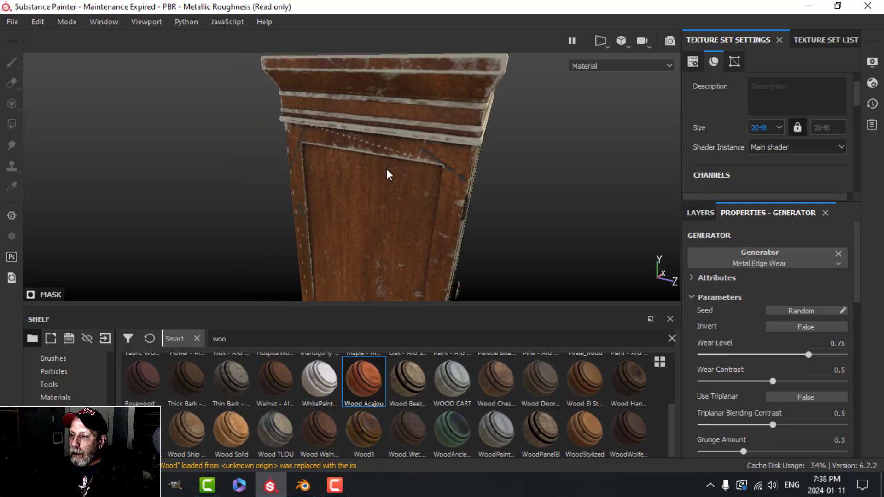
middle_click_drag(514, 237, 496, 204, "alt")
left_click_drag(808, 355, 776, 354)
left_click_drag(559, 239, 411, 111, "alt")
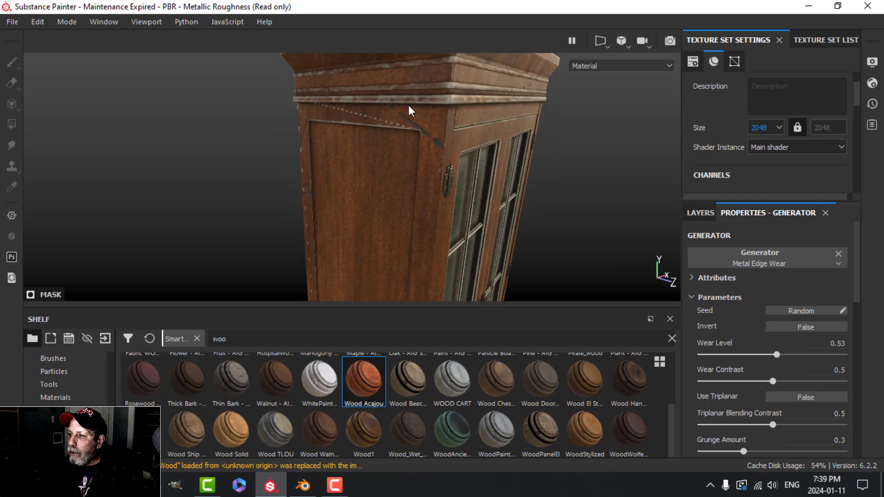
Review the grunge scratches settings in Fill layer 2's mask against the cabinet's side and crown
left_click(699, 217)
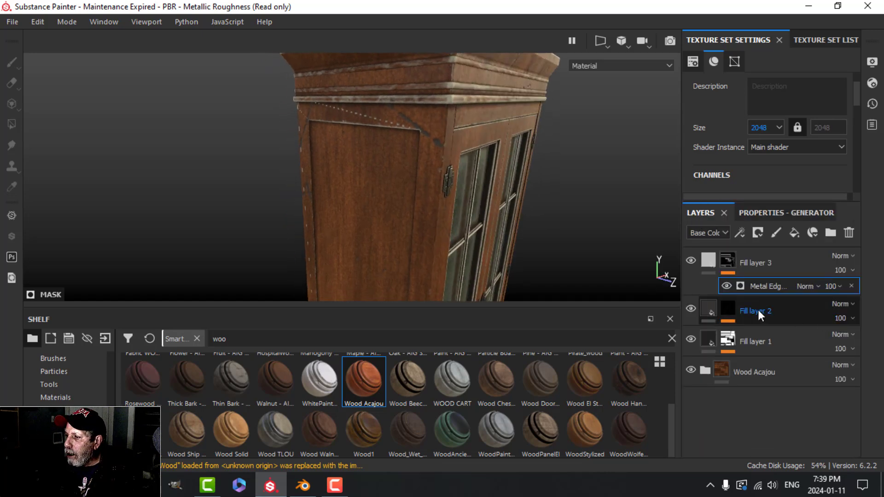
left_click(733, 311)
left_click(766, 335)
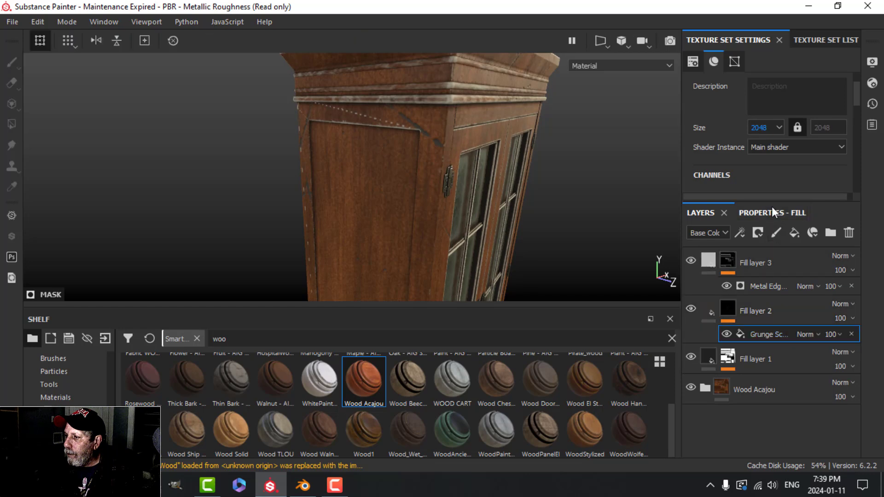
left_click(773, 213)
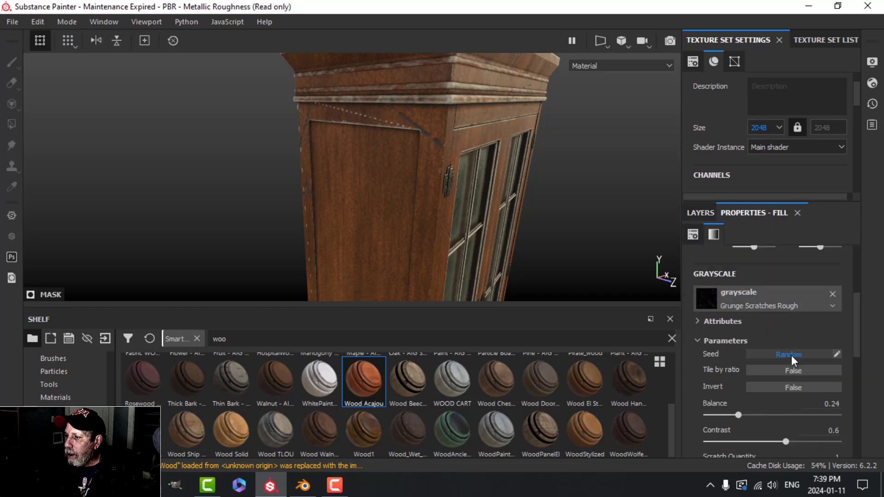
left_click_drag(567, 215, 412, 208, "alt")
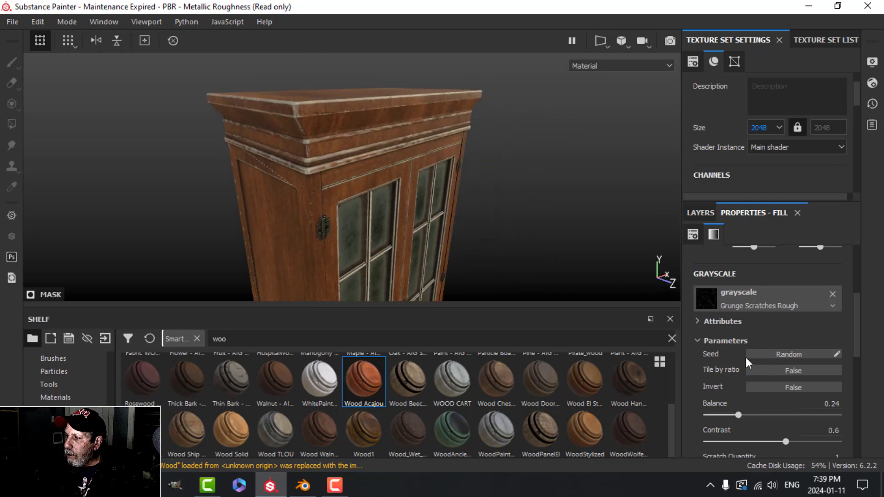
Set the Wear Level of Fill layer 3's Metal Edge Wear generator to 0.39 and check both cabinet sides
left_click(700, 213)
left_click(761, 286)
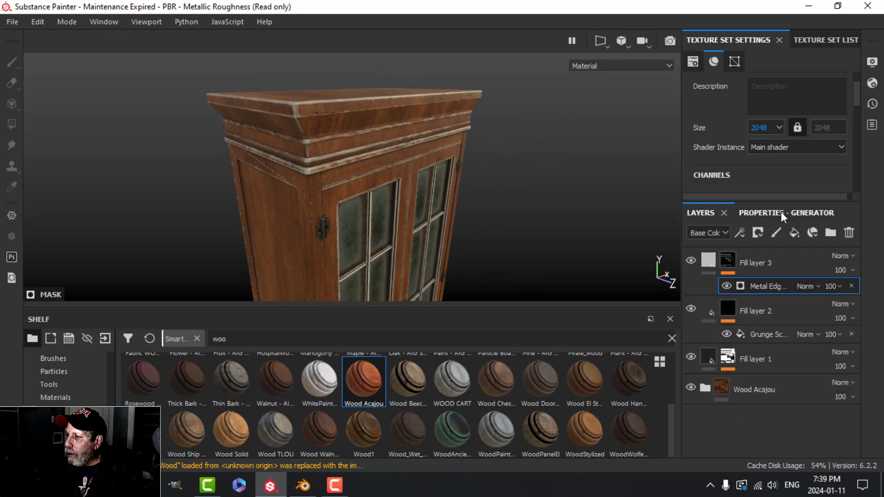
left_click(780, 212)
left_click_drag(775, 357, 755, 358)
left_click_drag(506, 193, 428, 206, "alt")
left_click_drag(323, 151, 394, 154, "alt")
scroll(393, 122, "up", 4)
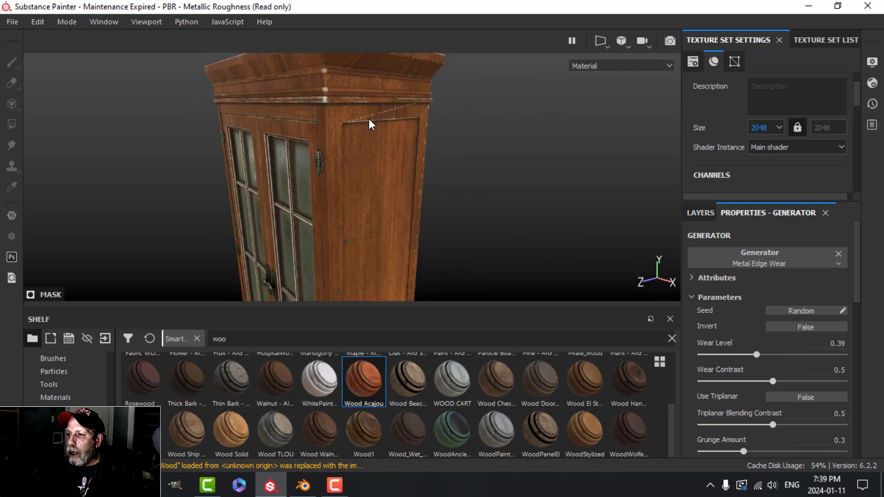
scroll(386, 116, "up", 1)
mouse_move(394, 157)
left_mouse_down("alt")
mouse_move(471, 144)
mouse_move(388, 199)
mouse_move(446, 112)
mouse_move(474, 160)
mouse_move(395, 179)
mouse_move(416, 185)
mouse_move(410, 154)
left_mouse_up("alt")
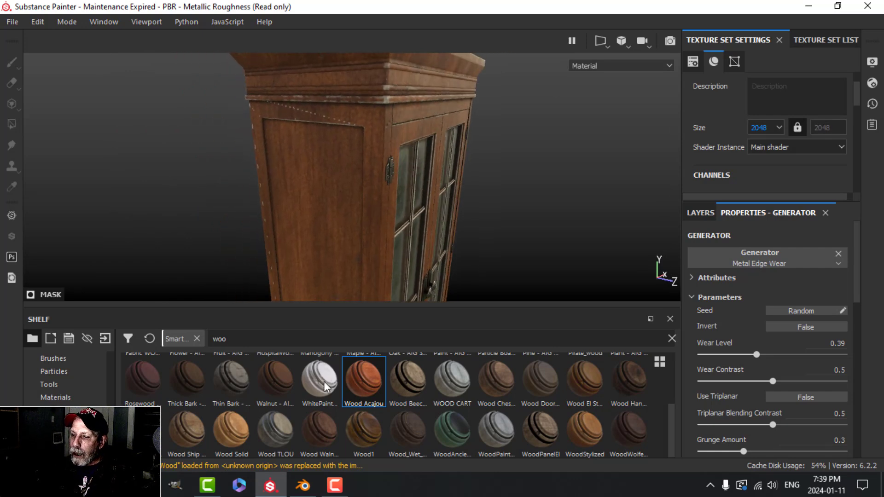
Switch to Blender and unwrap the cabinet's side panel again with Smart UV Project, using an island margin of 0.003
left_click(302, 485)
left_click(497, 211)
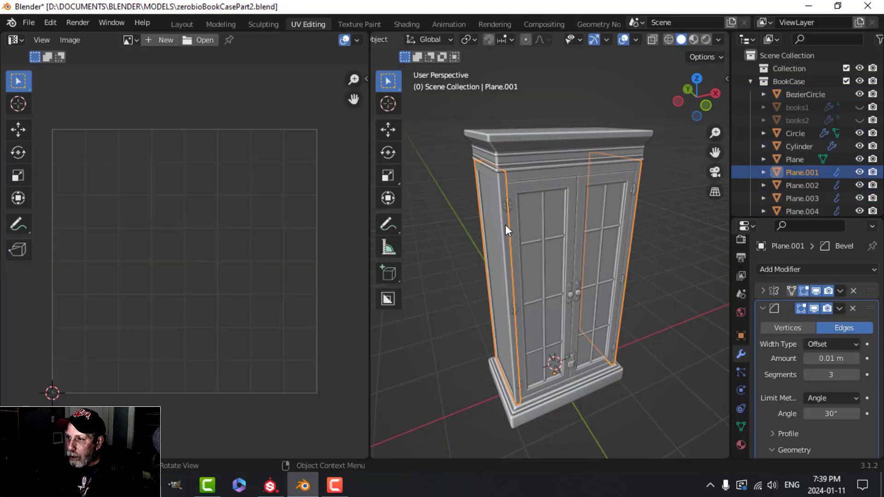
key("Tab")
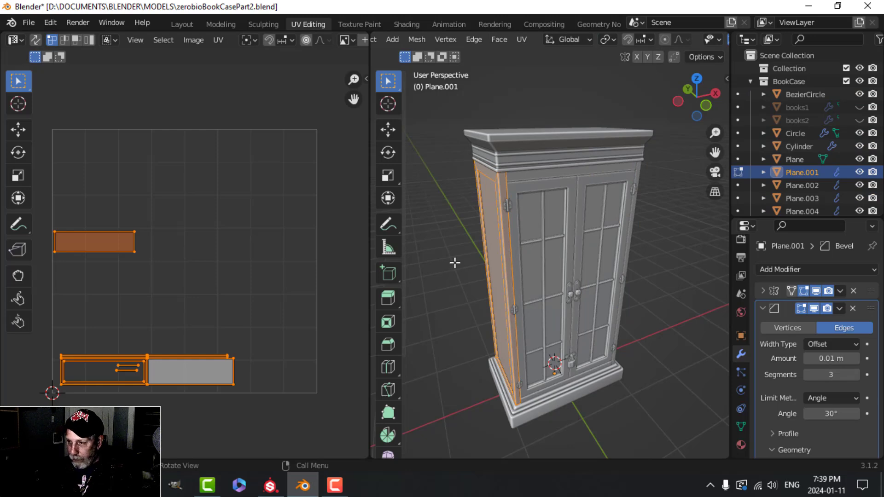
key("u")
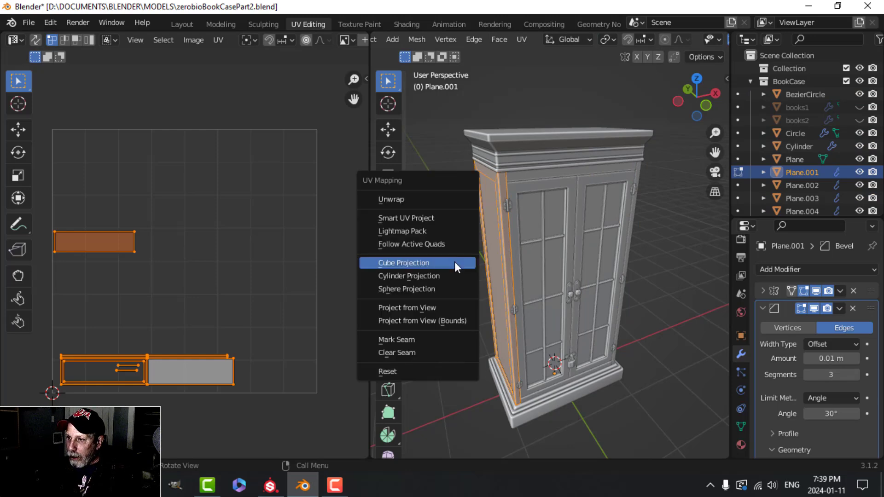
left_click(435, 220)
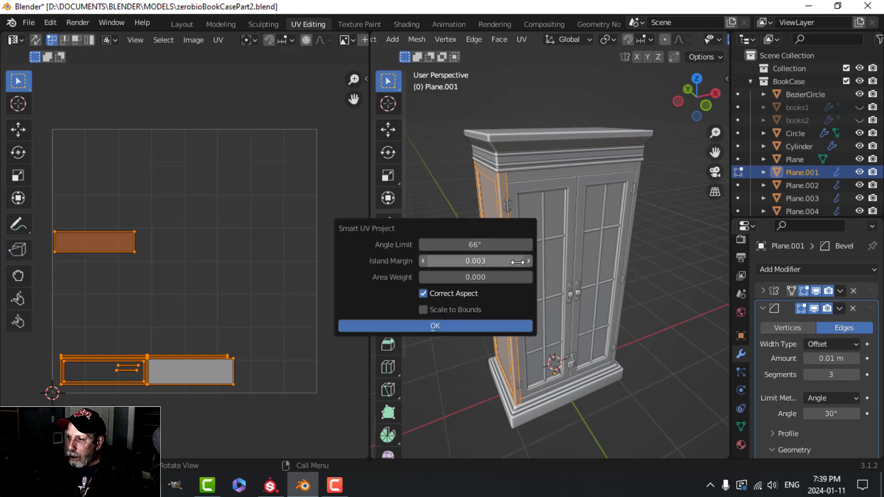
left_click(474, 325)
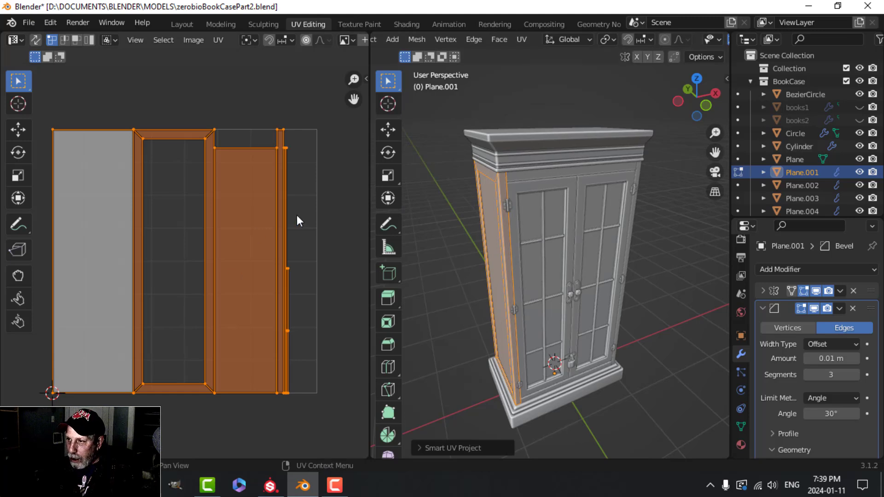
Scale down the side panel's UV islands and rotate them 90 degrees so the grain direction changes
key("s")
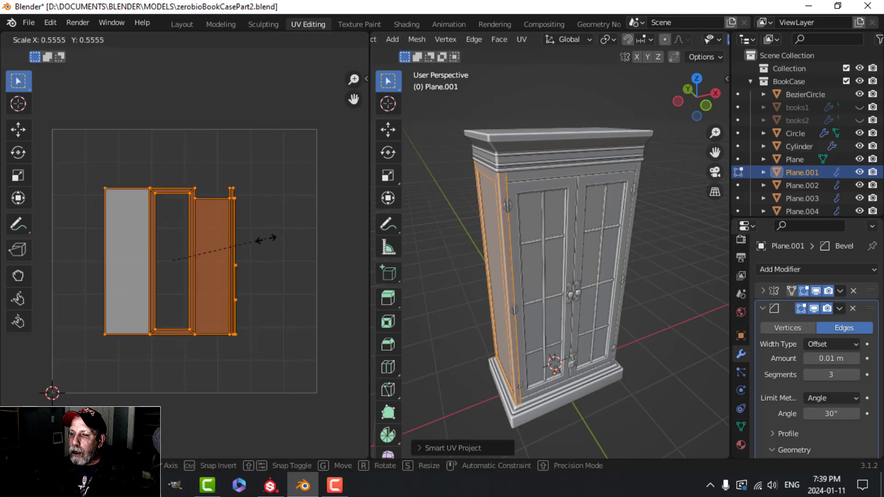
left_click(227, 262)
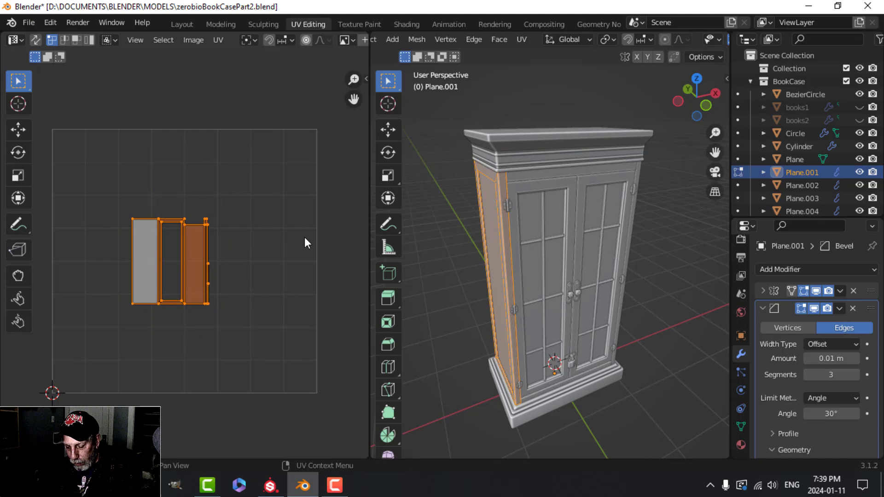
type("r90")
key("Return")
key("Tab")
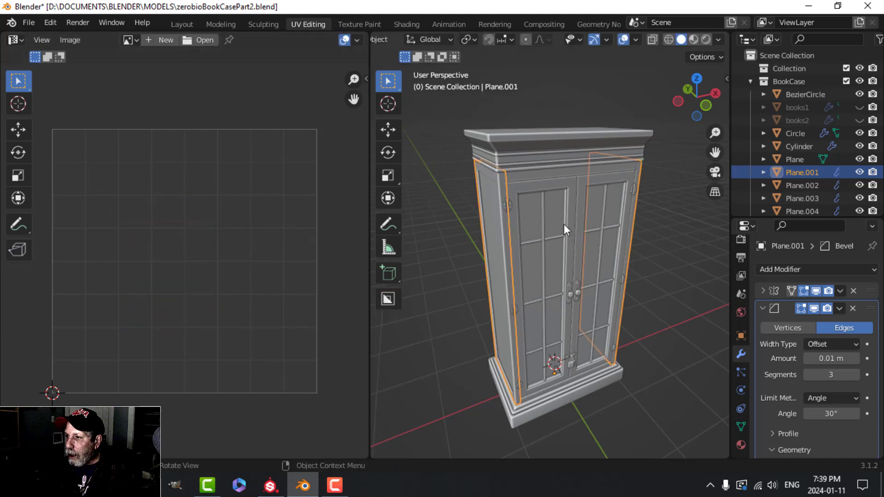
Hide the cabinet's glass panes, hinges, door handles and the small fitting near the base of the doors
left_click(529, 214)
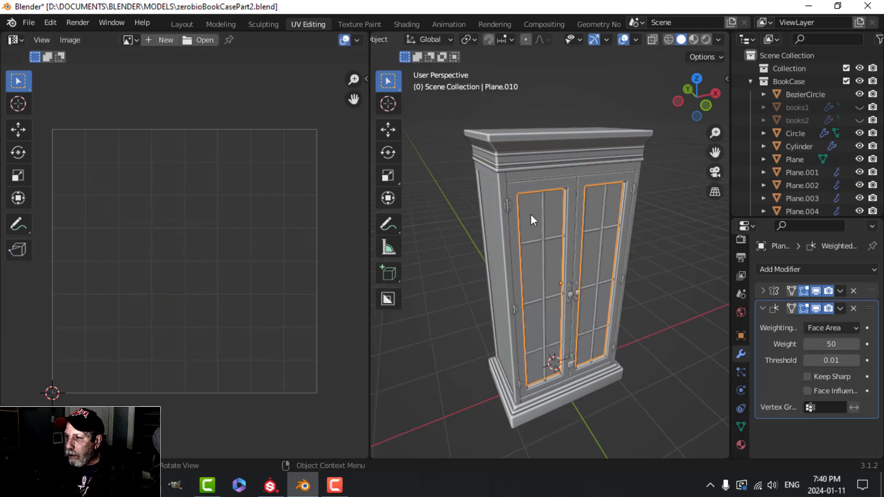
key("h")
left_click(507, 205)
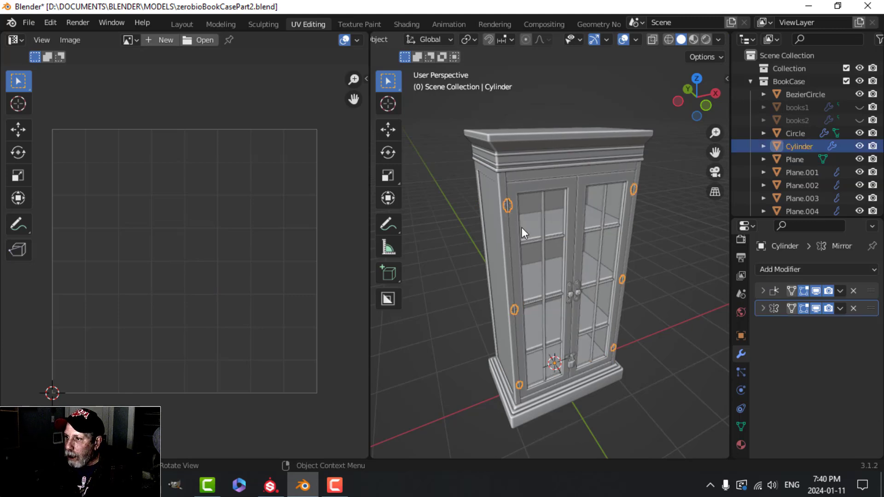
left_click(573, 295)
key("h")
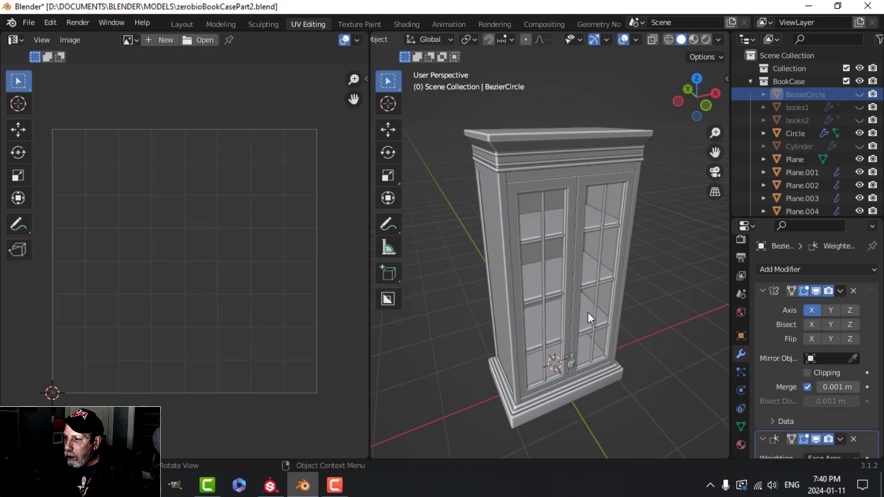
left_click(573, 364)
key("h")
left_click(573, 358)
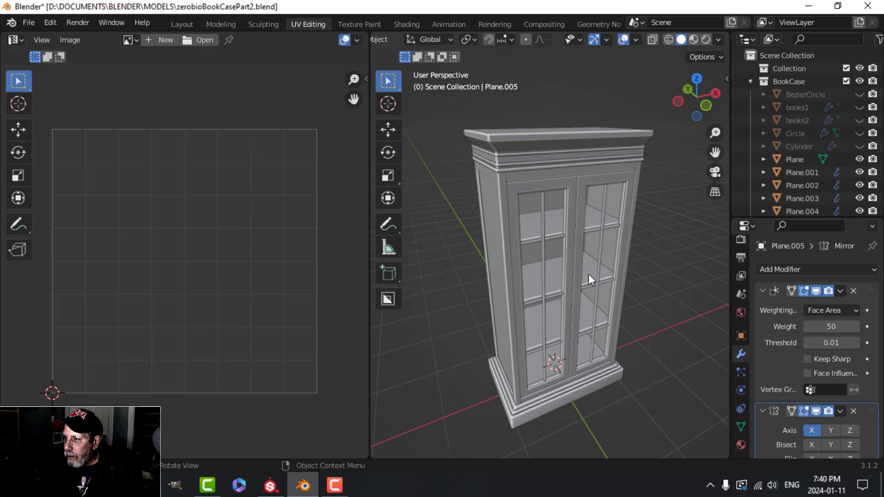
Select all remaining wooden parts and pack their UV islands together into a single tile with UVPackmaster
left_click(543, 145)
key("a")
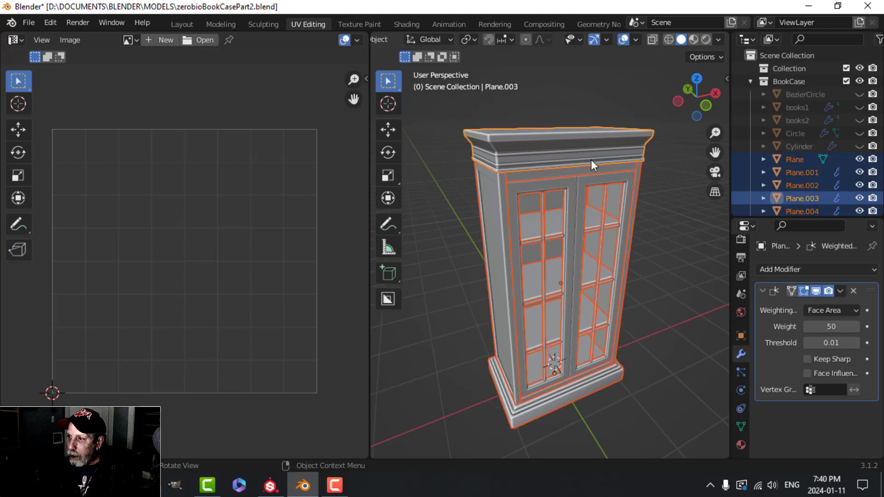
key("Tab")
key("n")
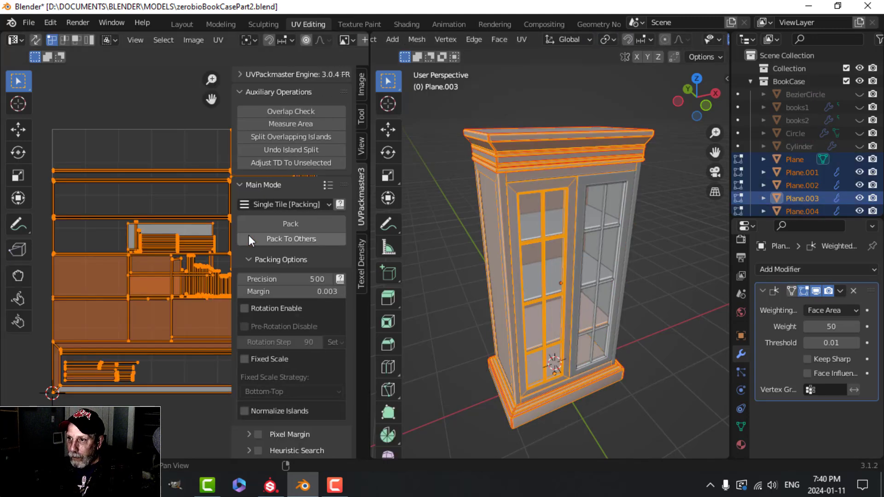
left_click(291, 224)
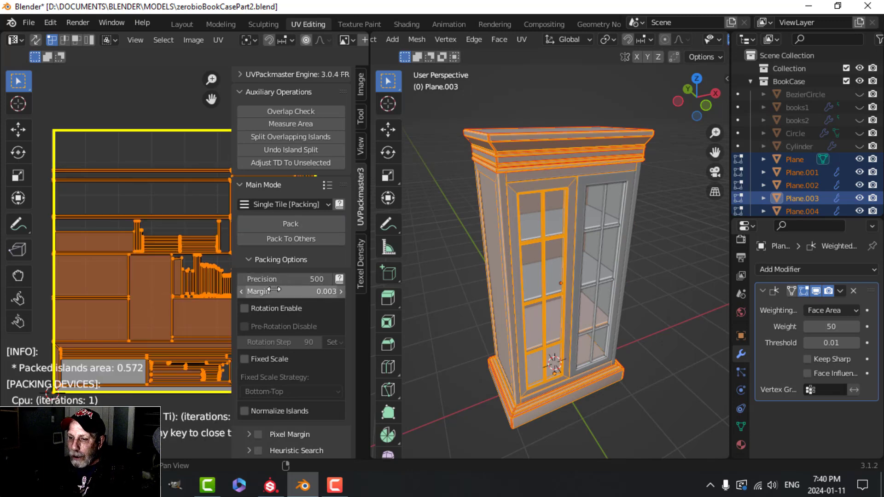
key("n")
key("Tab")
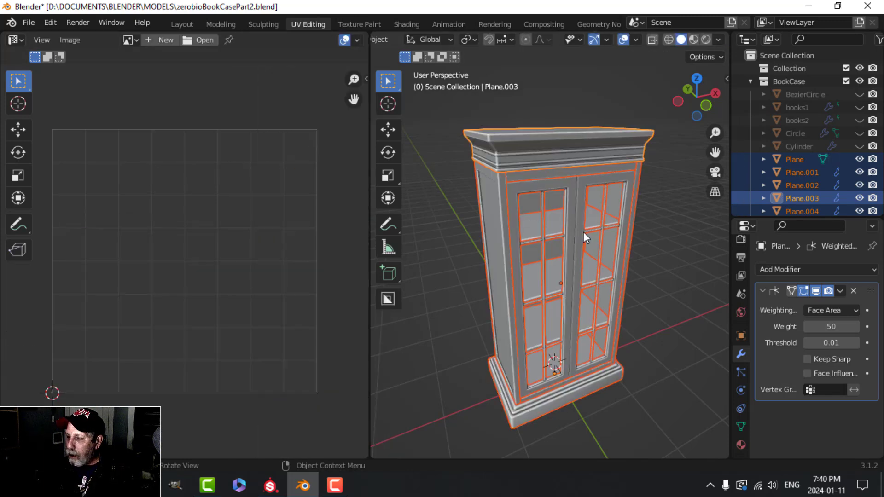
Unhide all cabinet parts, hide books1 and books2, and select every visible object
key("alt+a")
left_click(858, 107)
left_click(859, 119)
key("a")
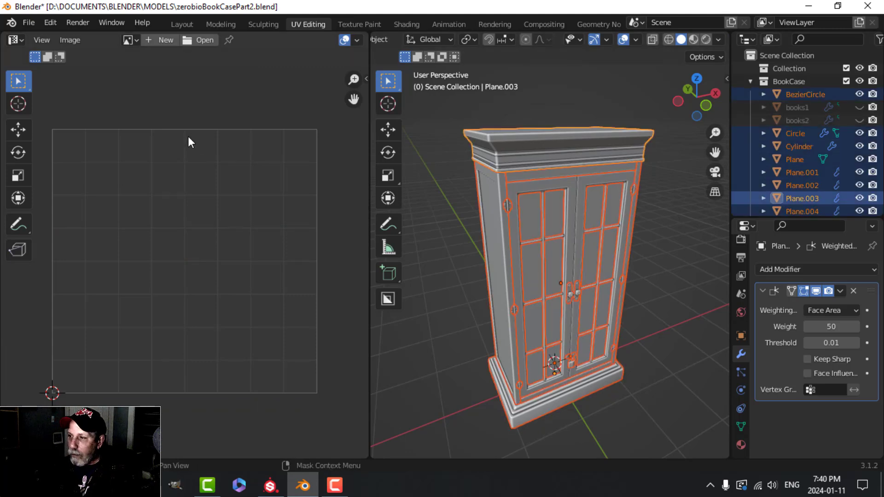
Save the Blender file and export the selected objects as FBX, overwriting BookCaseCabinetPart2.fbx
key("ctrl+s")
left_click(26, 23)
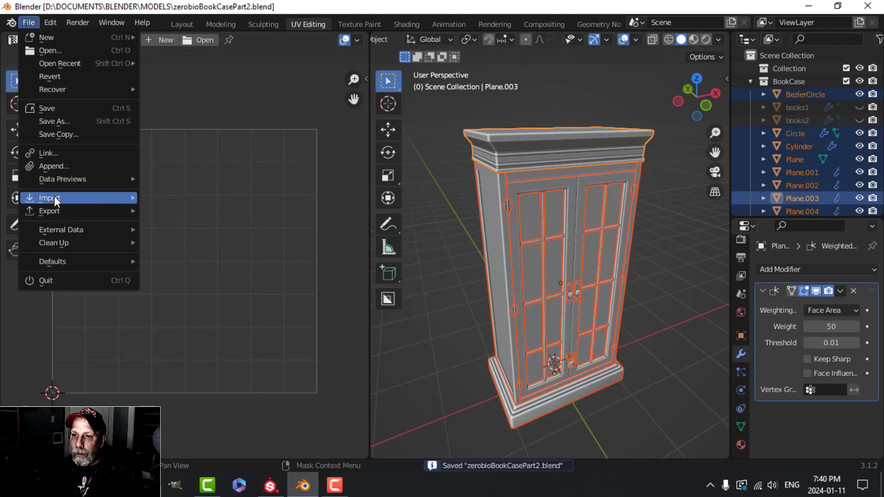
mouse_move(67, 211)
left_click(210, 324)
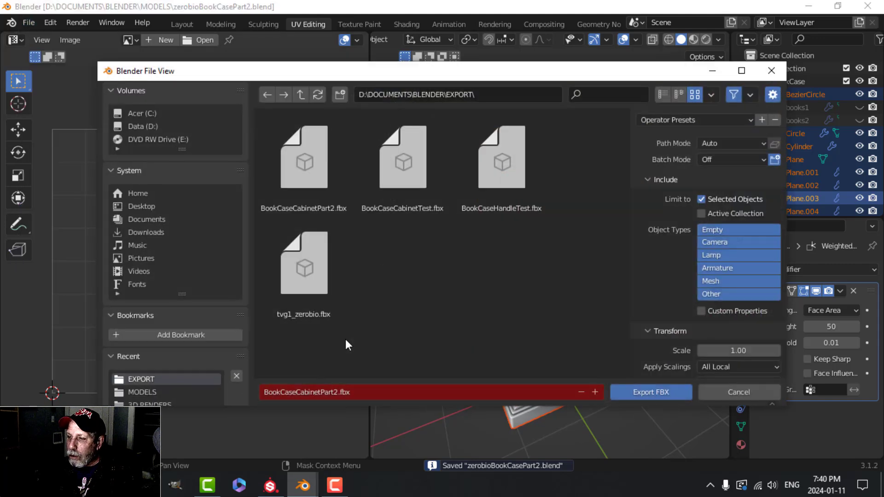
left_click(653, 392)
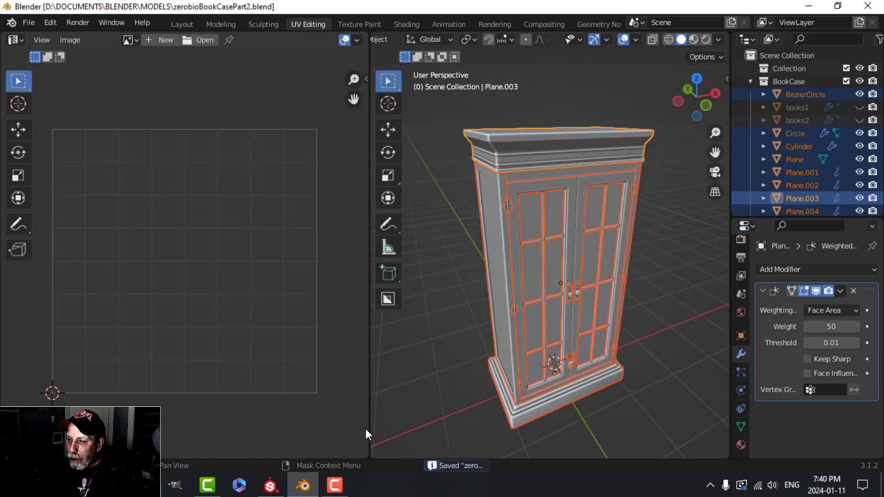
Switch to Substance Painter and set the wood texture set's size to 1024
left_click(270, 486)
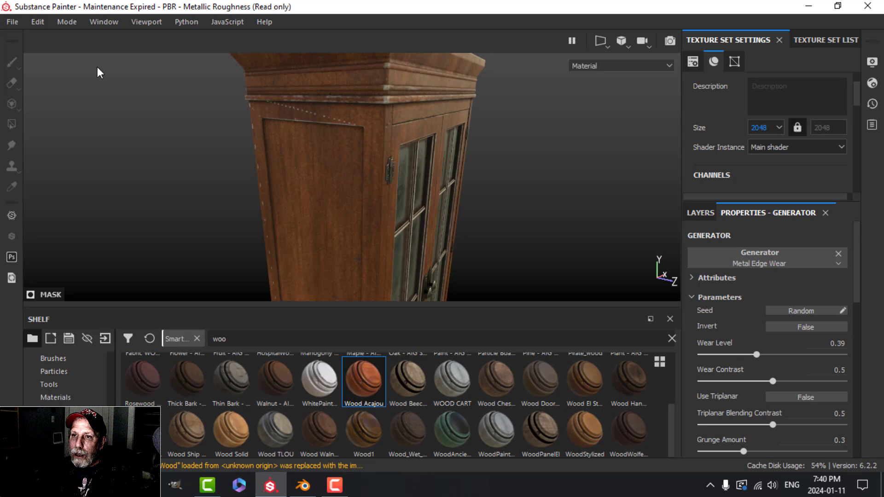
left_click(766, 126)
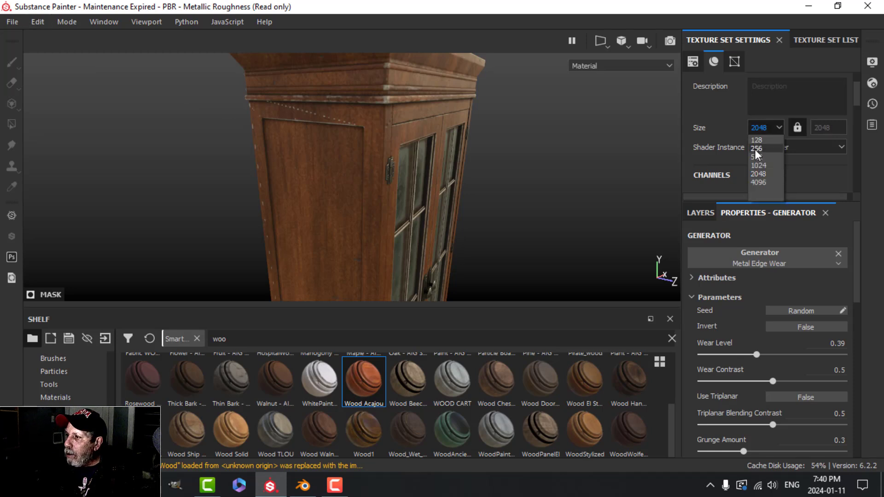
left_click(761, 164)
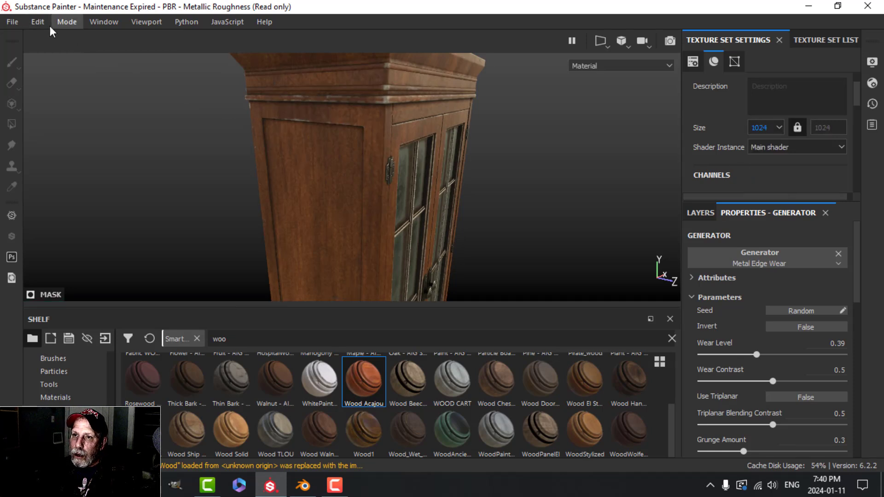
Reload the updated BookCaseCabinetPart2.fbx mesh through the project configuration
left_click(37, 21)
left_click(68, 63)
left_click(517, 134)
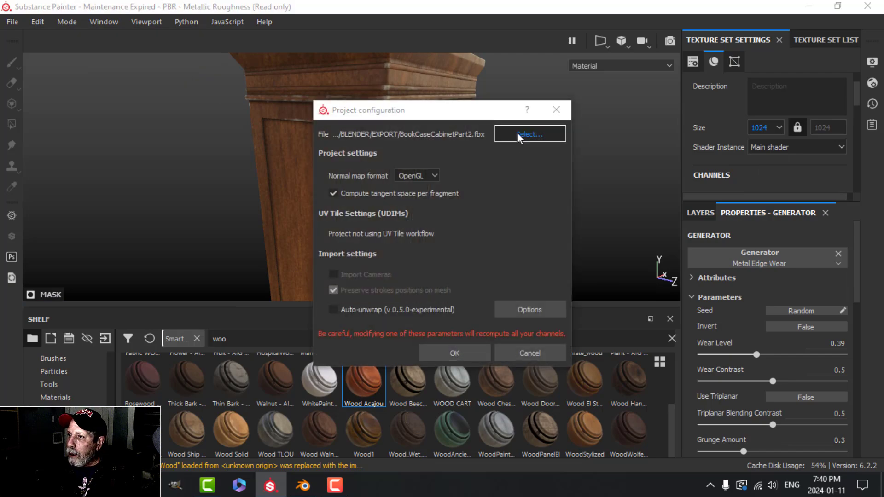
left_click(776, 455)
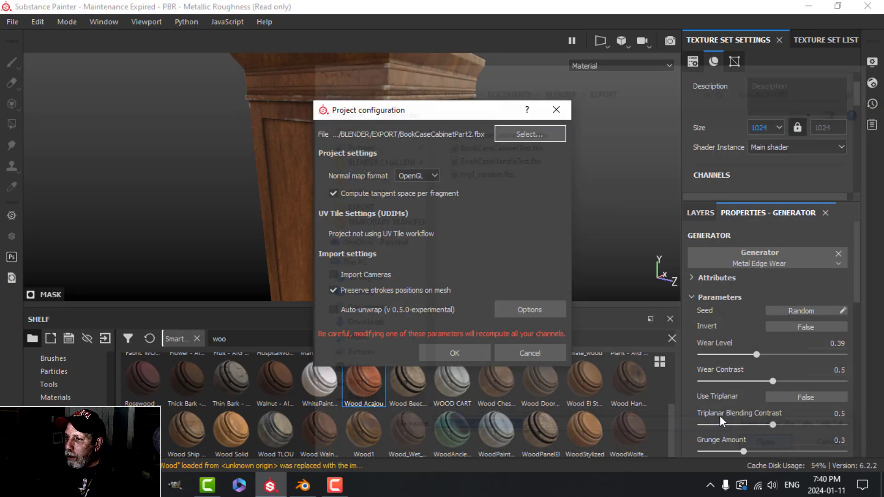
left_click(435, 352)
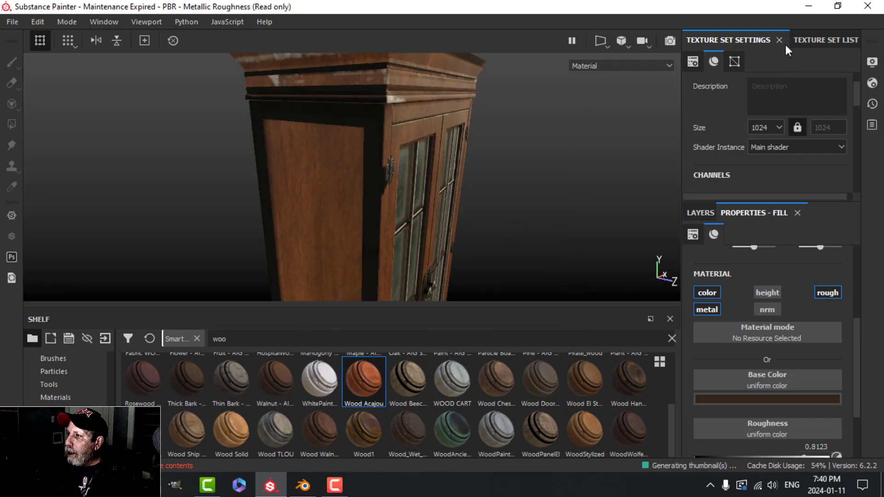
Bake the mesh maps of all texture sets at an output size of 2048 and inspect the cabinet's side and front
scroll(810, 138, "down", 5)
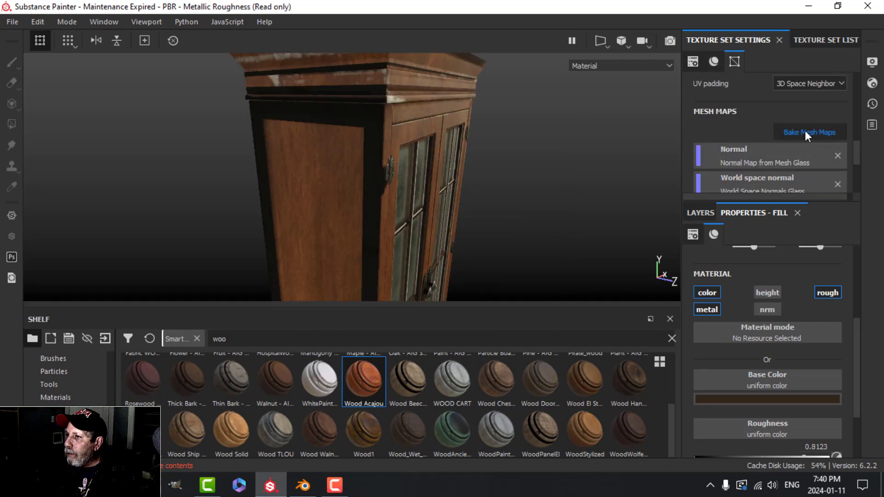
left_click(807, 131)
left_click(447, 61)
left_click(448, 61)
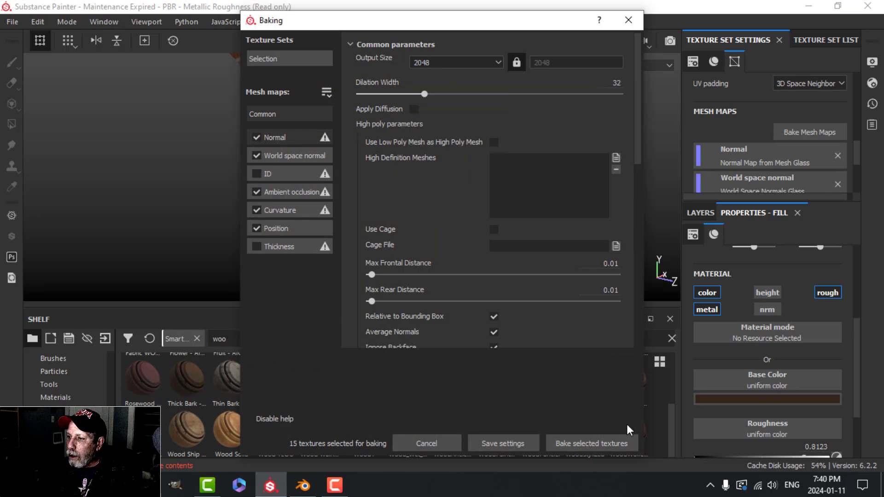
left_click(604, 443)
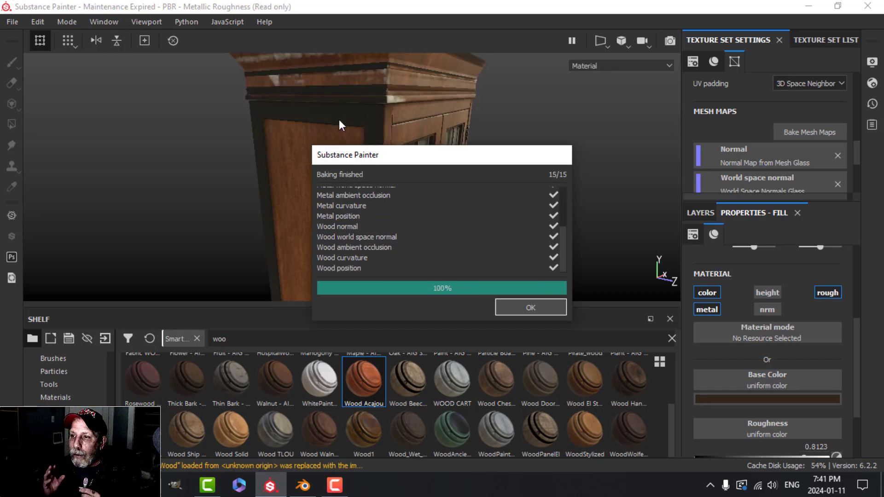
left_click(539, 308)
left_click_drag(421, 206, 442, 191, "alt")
left_click_drag(496, 166, 396, 191, "alt")
scroll(435, 218, "down", 5)
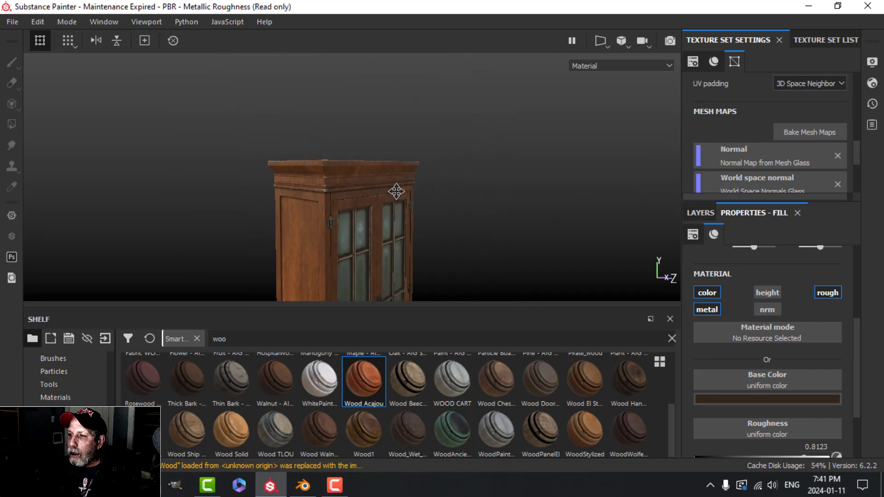
middle_click_drag(426, 210, 426, 162, "alt")
left_click_drag(426, 162, 406, 191, "alt")
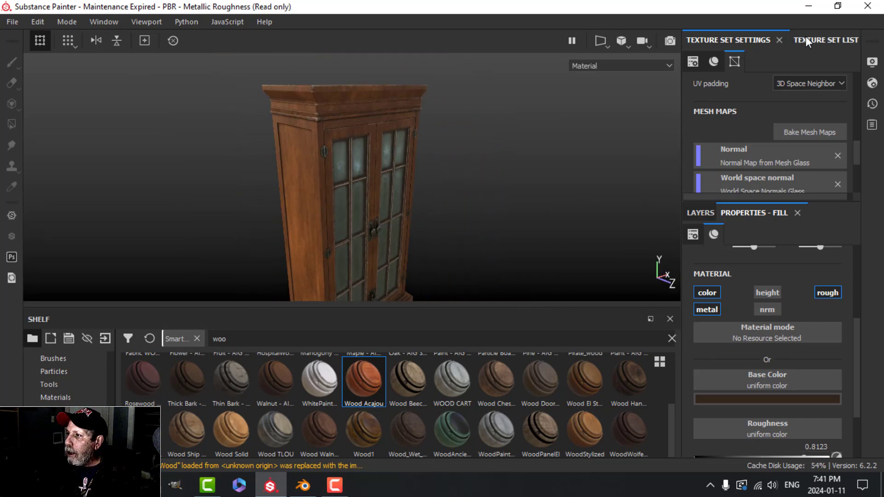
Make the Wood texture set active and set its size to 2048
scroll(759, 141, "up", 8)
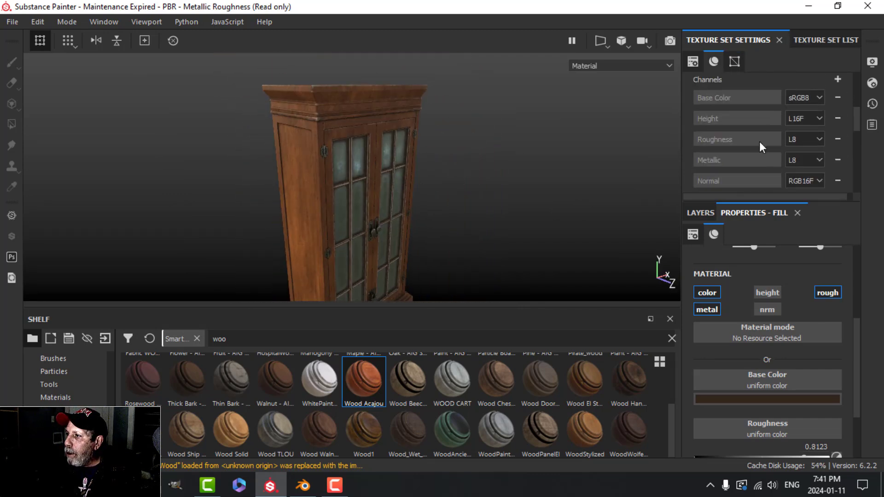
left_click(804, 41)
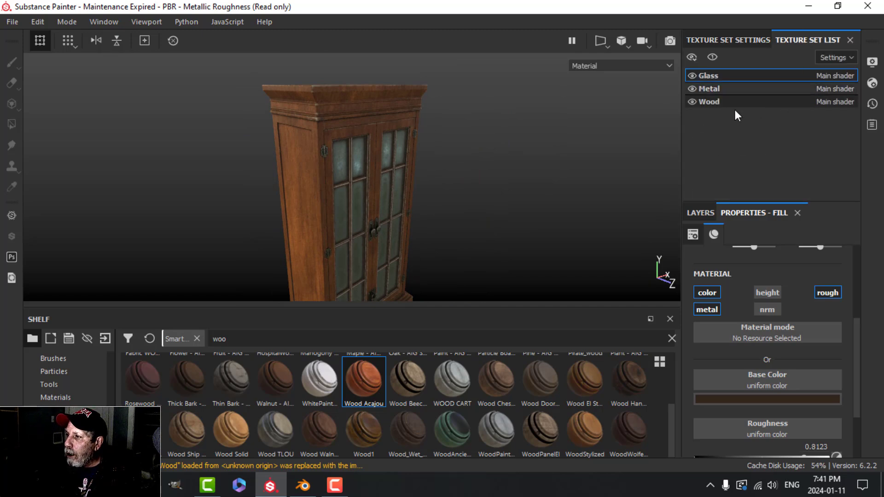
left_click(748, 46)
left_click(765, 128)
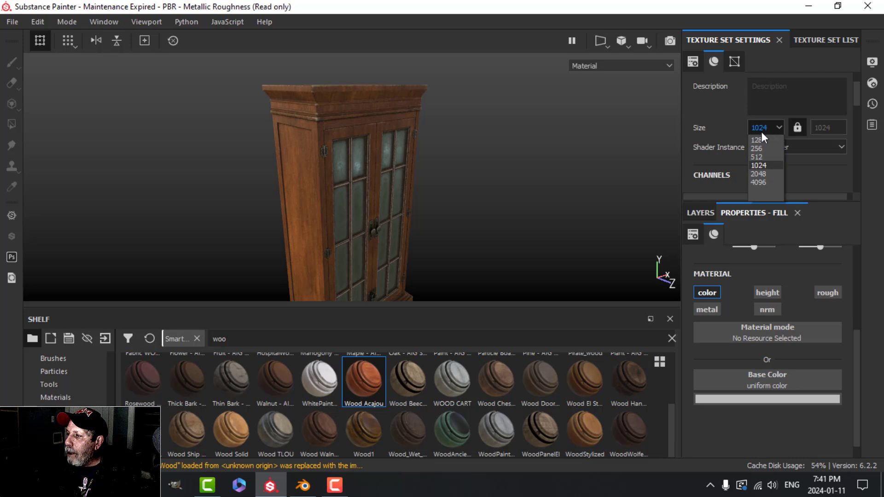
left_click(758, 175)
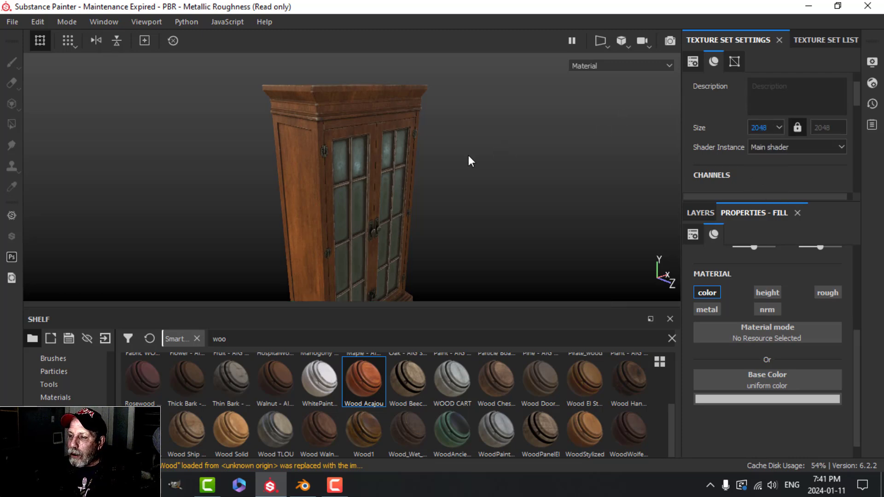
Examine the reddish wood grain, glass panes and hardware on the cabinet's front, side and top under different lighting
scroll(468, 156, "up", 2)
key("Tab")
left_click_drag(515, 134, 477, 112, "alt")
right_click_drag(553, 167, 560, 185, "shift")
scroll(451, 177, "up", 2)
left_click_drag(354, 183, 414, 170, "alt")
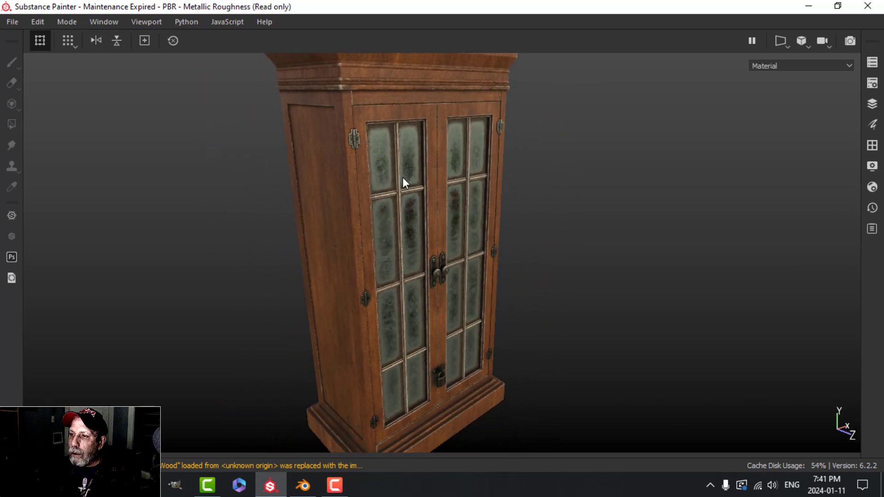
scroll(403, 182, "up", 3)
scroll(406, 190, "down", 3)
middle_click_drag(449, 208, 425, 195, "alt")
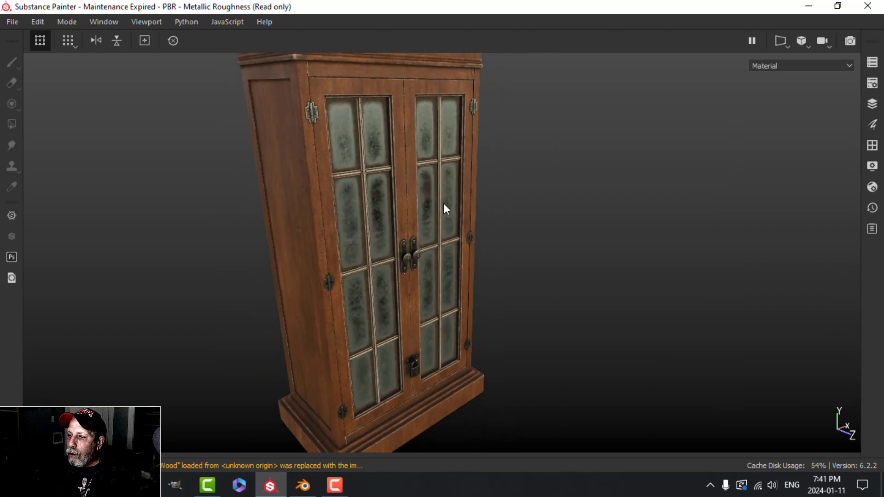
scroll(425, 195, "up", 4)
scroll(426, 281, "up", 6)
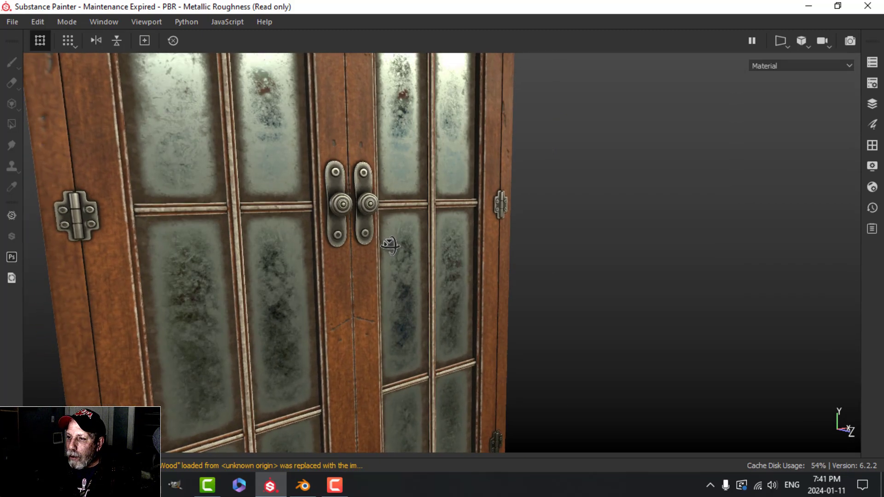
scroll(382, 260, "down", 6)
middle_click_drag(382, 247, 415, 240, "alt")
left_click_drag(391, 287, 375, 109, "alt")
middle_click_drag(376, 110, 399, 260, "alt")
scroll(370, 135, "down", 2)
left_click_drag(401, 211, 340, 213, "alt")
middle_click_drag(414, 266, 402, 217, "alt")
scroll(464, 254, "down", 5)
left_click_drag(348, 258, 519, 256, "alt")
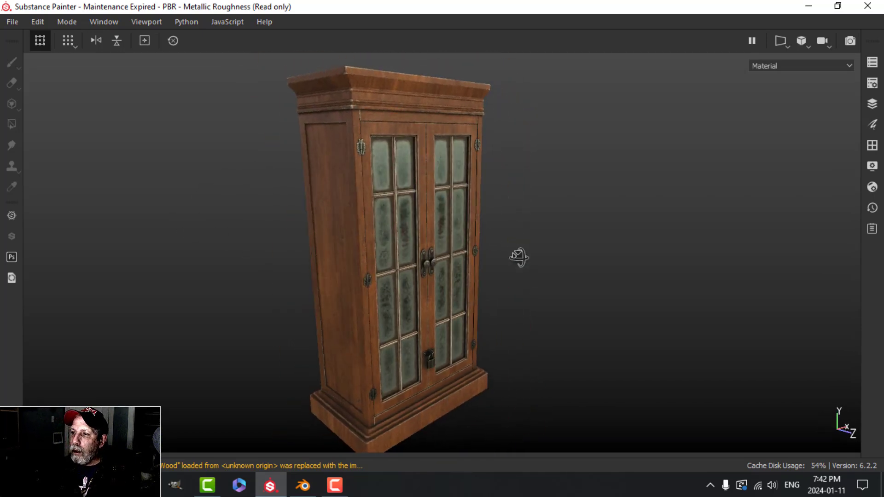
Hide the Wood Acajou folder and add the Wood Chest Stylized smart material beneath it in the layer stack
key("Tab")
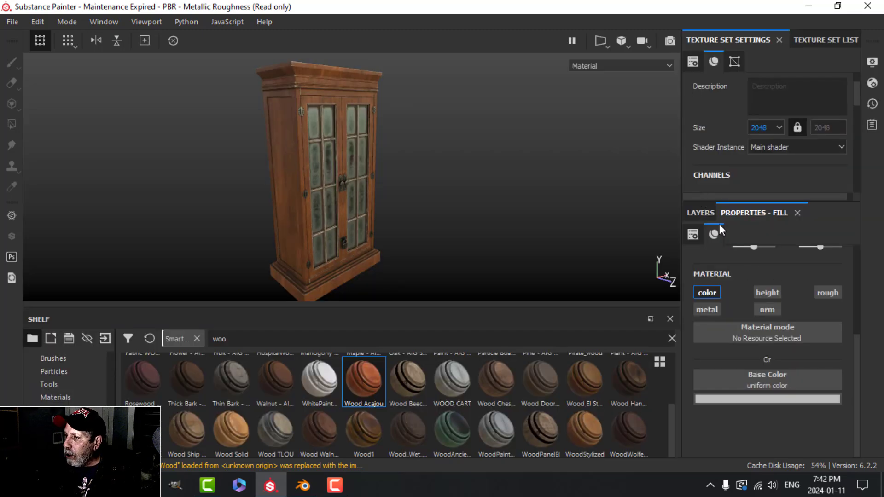
left_click(702, 213)
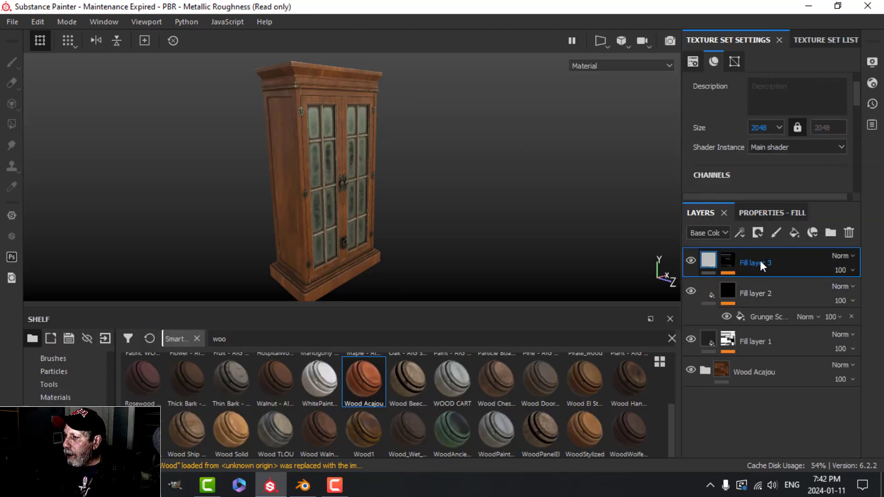
left_click(691, 370)
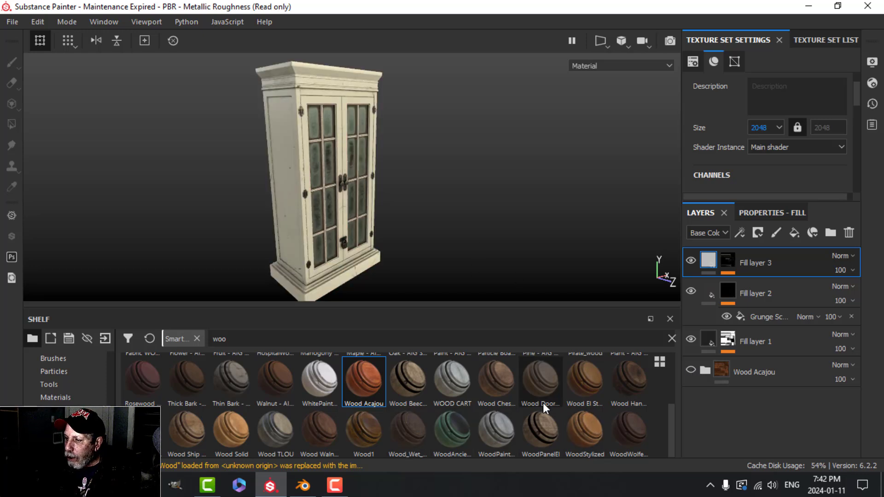
mouse_move(499, 385)
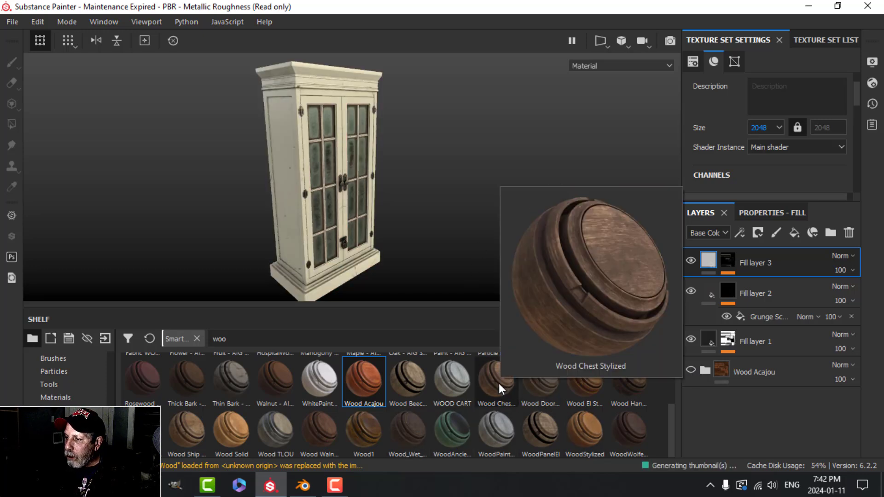
left_click_drag(499, 383, 711, 401)
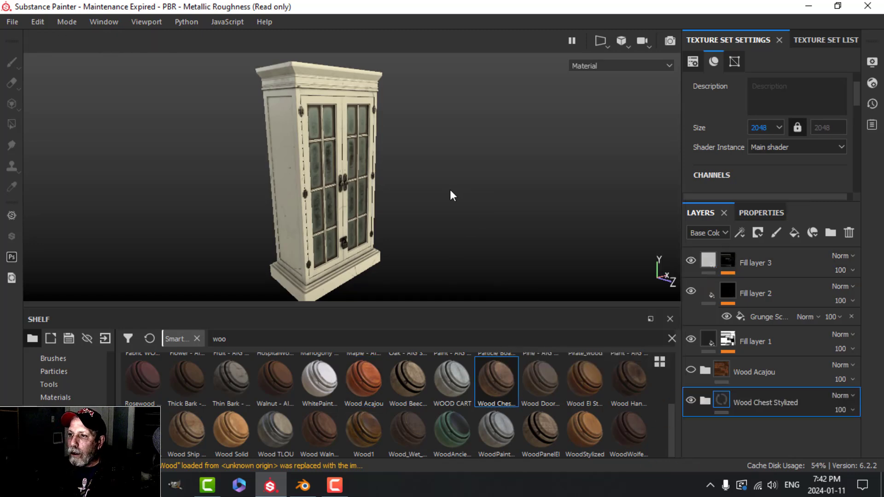
Examine the Wood Chest Stylized material on the cabinet's top, side and doors from several angles and distances
scroll(410, 177, "up", 5)
left_click_drag(408, 179, 434, 161, "alt")
scroll(375, 157, "down", 4)
middle_click_drag(343, 99, 361, 157, "alt")
left_click_drag(362, 157, 429, 195, "alt")
key("Tab")
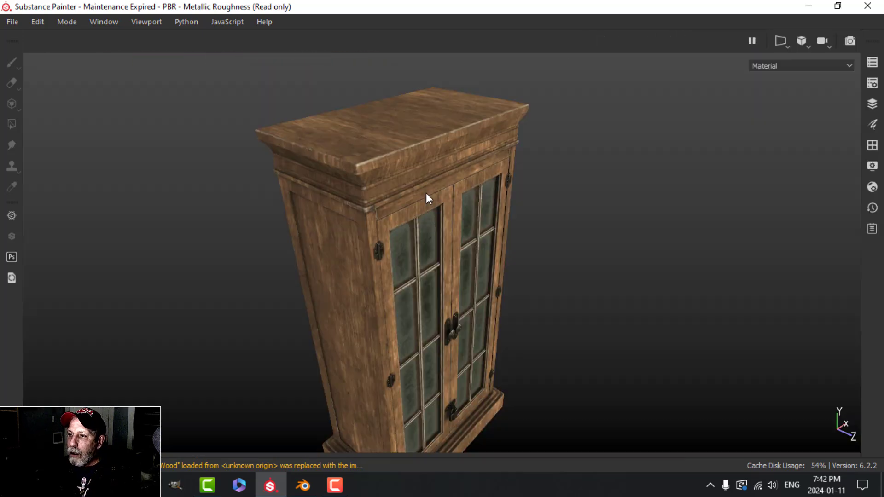
scroll(426, 197, "up", 4)
left_click_drag(465, 233, 428, 226, "alt")
scroll(429, 226, "up", 2)
middle_click_drag(456, 242, 384, 173, "alt")
left_click_drag(384, 173, 375, 194, "alt")
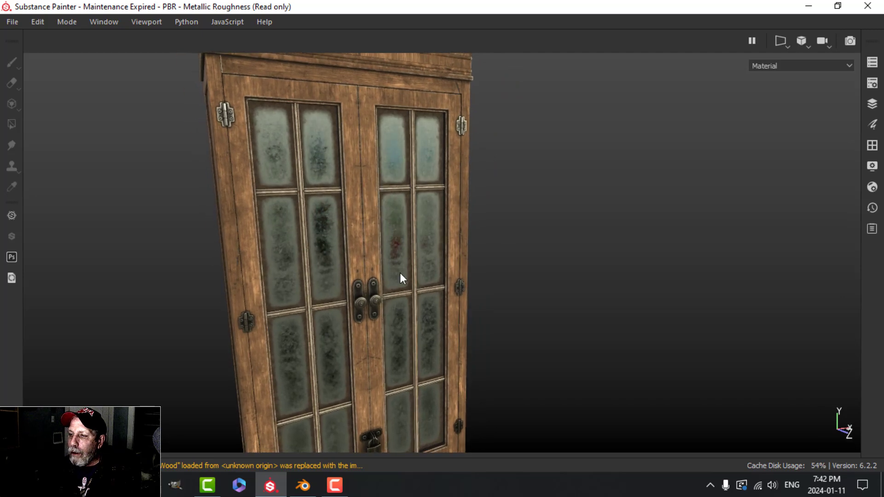
scroll(410, 278, "down", 4)
middle_click_drag(410, 278, 396, 213, "alt")
left_click_drag(396, 213, 464, 292, "alt")
middle_click_drag(464, 292, 466, 221, "alt")
scroll(466, 230, "up", 3)
left_click_drag(469, 248, 461, 240, "alt")
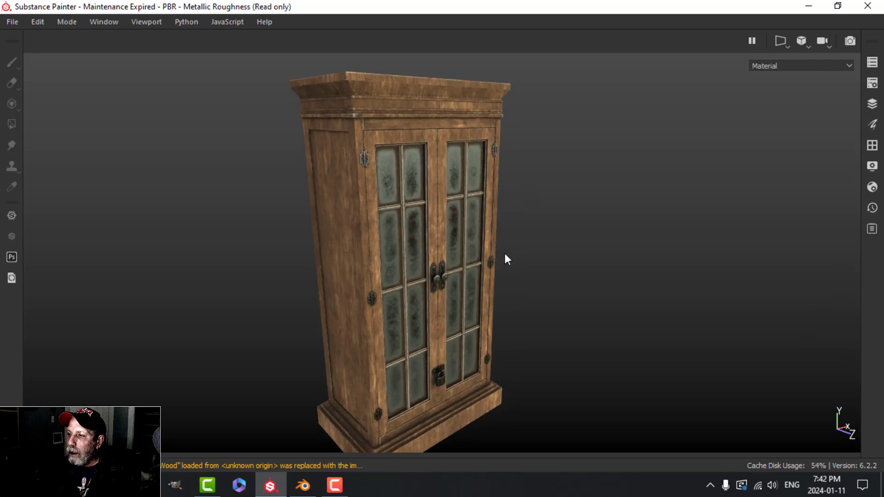
Delete the Wood Chest Stylized layer and add the Wood El Stylized smart material beneath Wood Acajou instead
key("Tab")
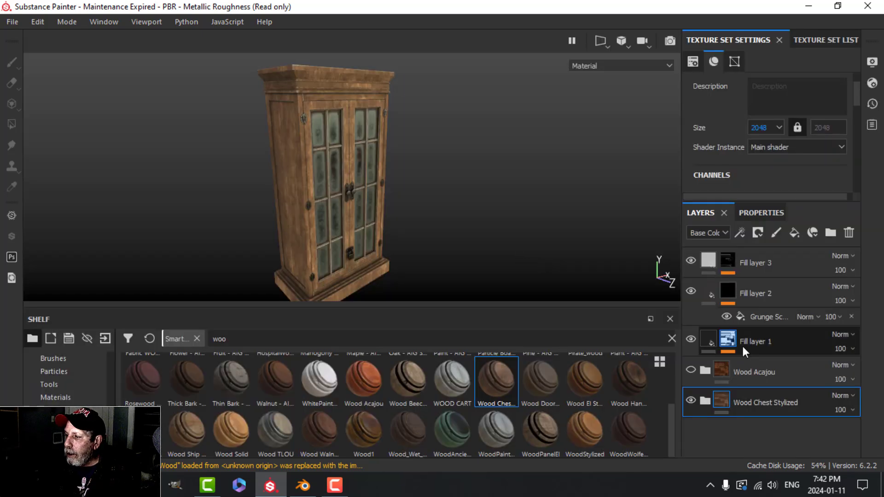
left_click(849, 233)
left_click_drag(590, 382, 748, 407)
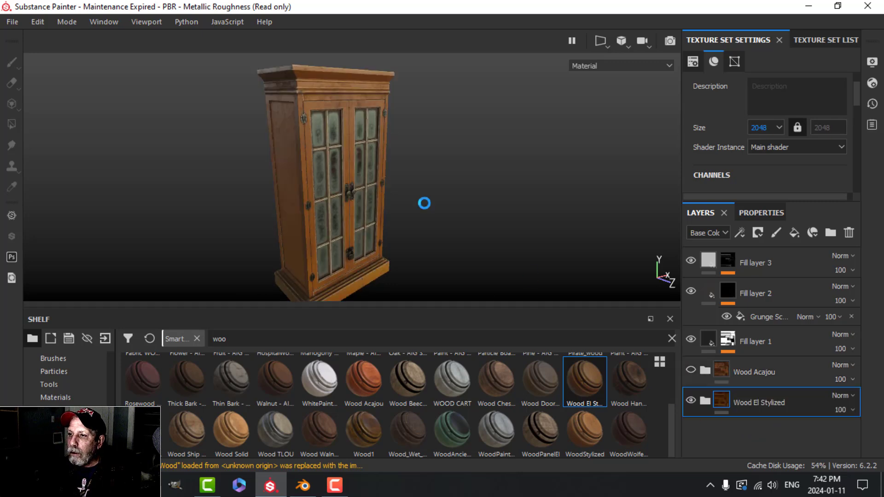
Examine the Wood El Stylized material on the cabinet's doors and side, up close and from a distance
key("Tab")
scroll(463, 215, "up", 2)
left_click_drag(464, 214, 316, 217, "alt")
scroll(465, 241, "up", 3)
left_click_drag(466, 242, 612, 232, "alt")
scroll(471, 175, "up", 2)
scroll(500, 283, "down", 3)
scroll(499, 278, "up", 3)
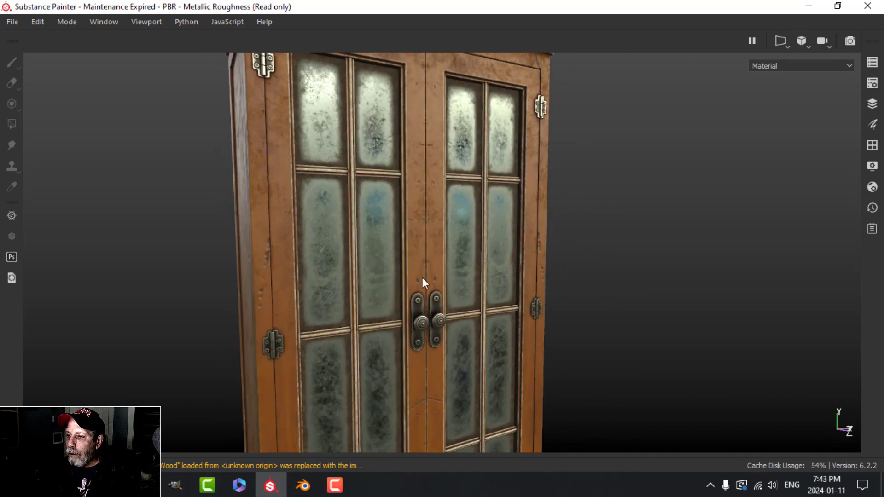
scroll(449, 288, "down", 3)
left_click_drag(448, 285, 492, 248, "alt")
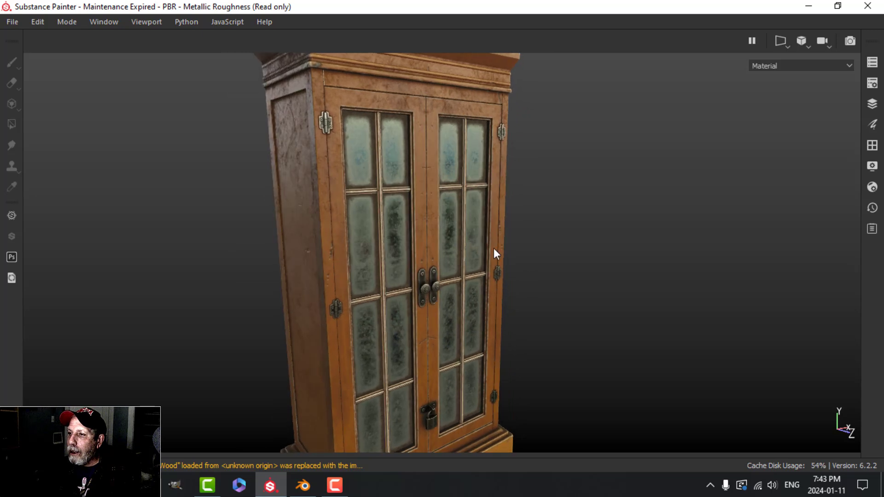
Delete the Wood El Stylized layer and add the Wood Door El smart material beneath Wood Acajou instead
key("Tab")
left_click(848, 231)
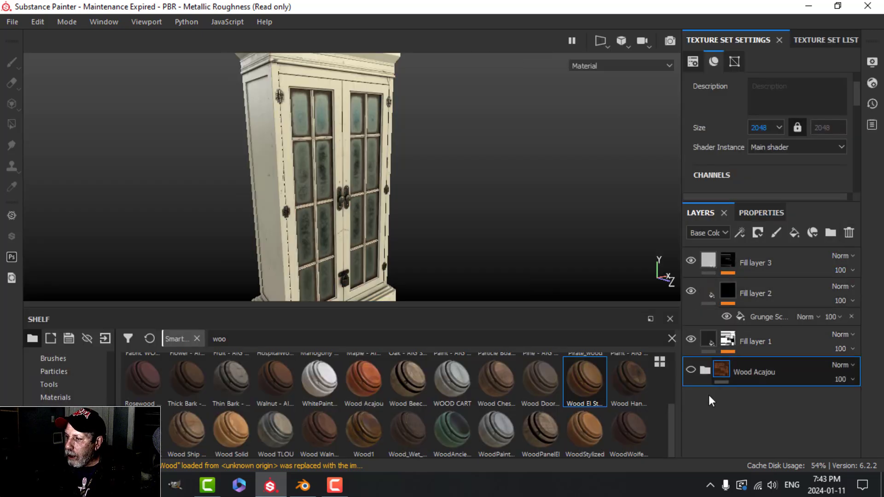
left_click_drag(540, 386, 718, 415)
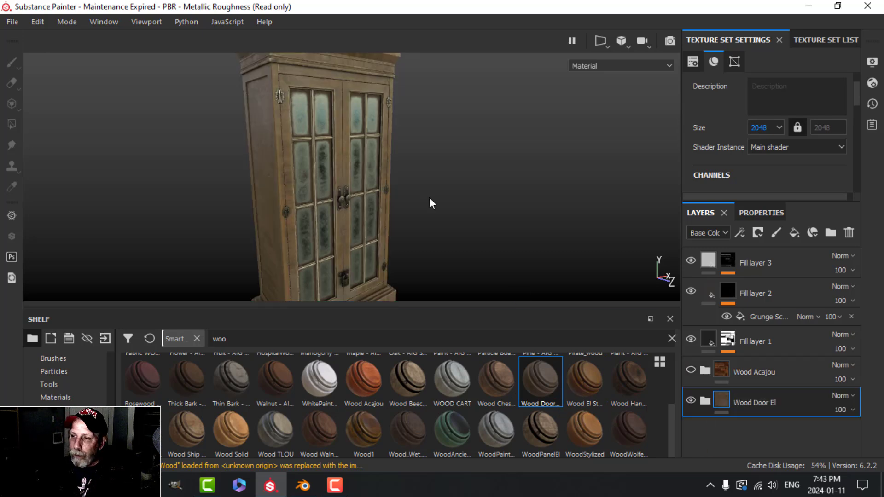
Examine the grain direction of the Wood Door El material on the cabinet's doors and side panel
key("Tab")
left_click_drag(407, 145, 375, 128, "alt")
scroll(368, 210, "up", 3)
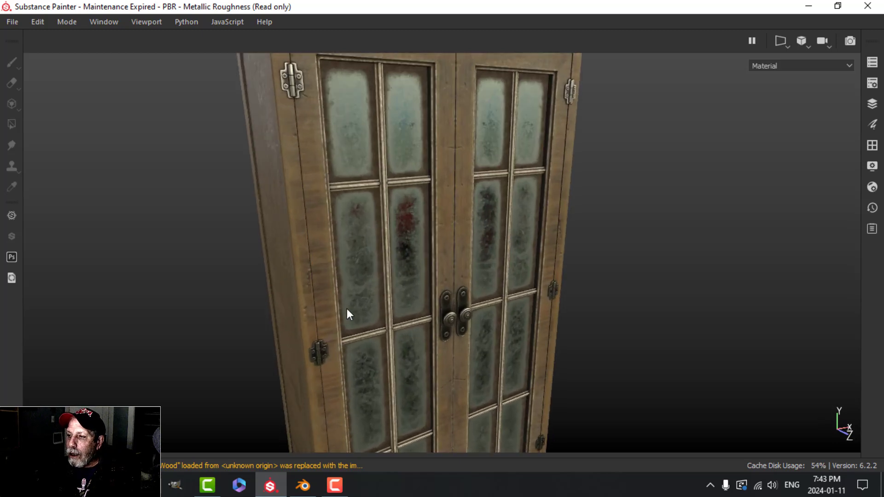
scroll(368, 304, "down", 5)
left_click_drag(397, 300, 617, 242, "alt")
scroll(389, 314, "up", 4)
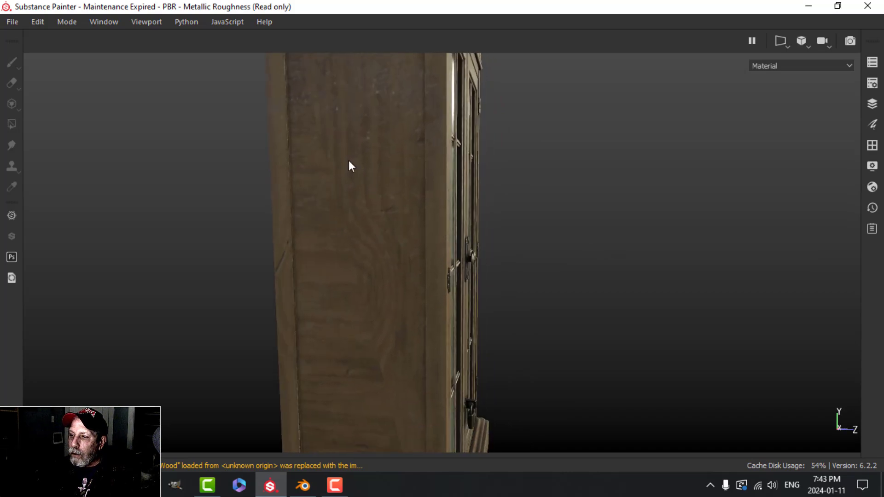
scroll(491, 321, "down", 4)
left_click_drag(584, 244, 430, 301, "alt")
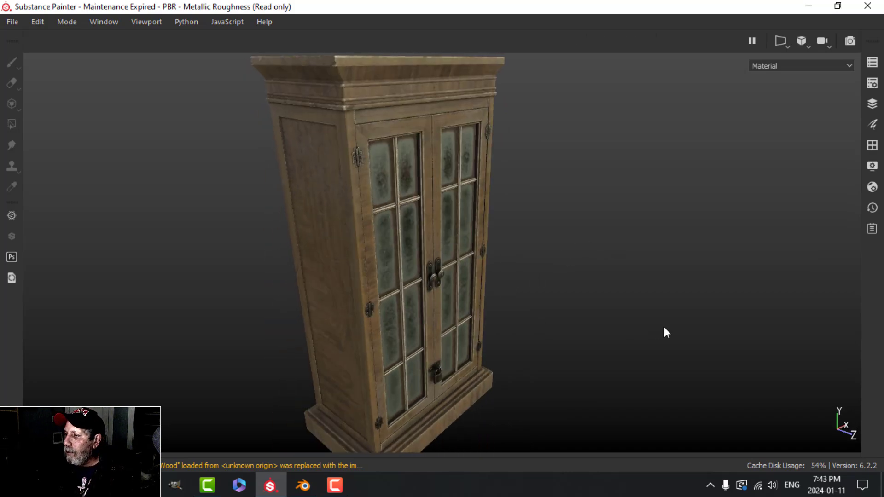
Delete the Wood Door El layer and add the WoodAncientWisdom smart material beneath Wood Acajou
key("Tab")
left_click(847, 231)
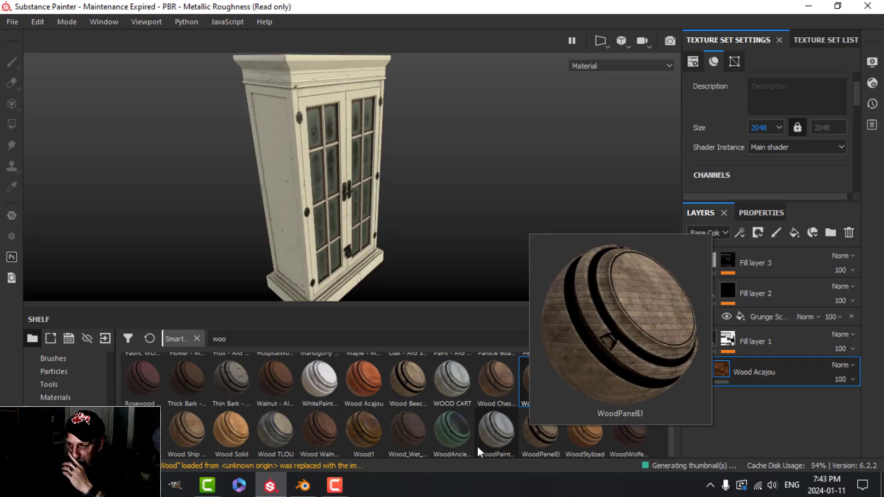
mouse_move(446, 434)
left_click_drag(446, 432, 737, 410)
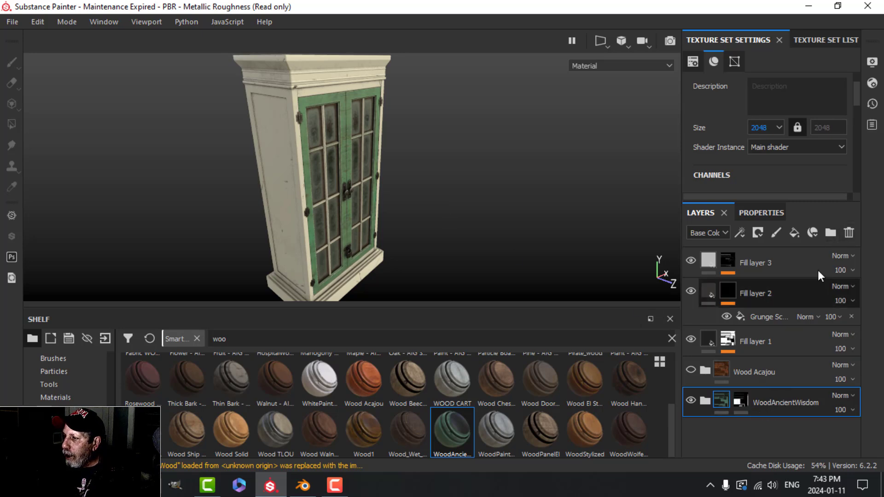
Remove the mask from the WoodAncientWisdom folder
left_click(739, 404)
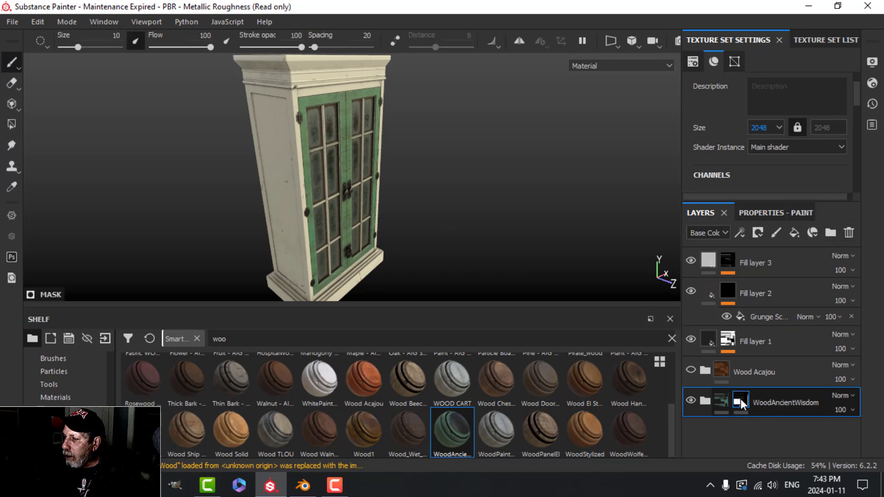
right_click(740, 398)
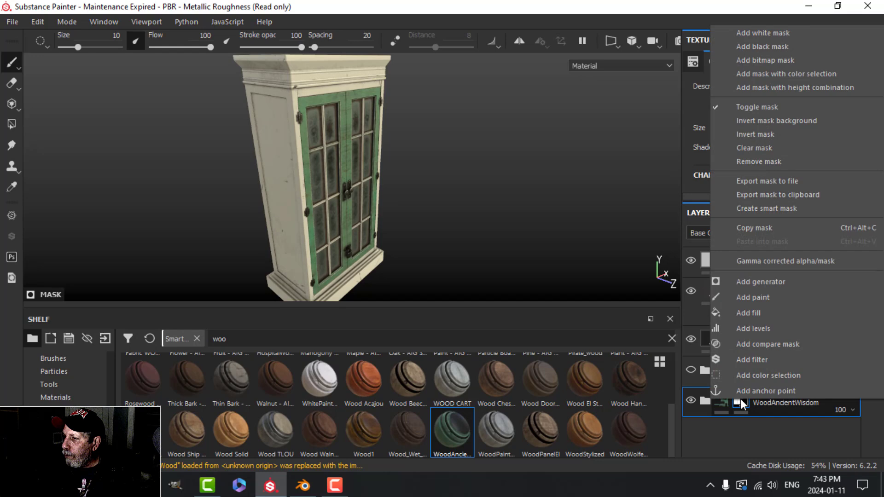
left_click(760, 162)
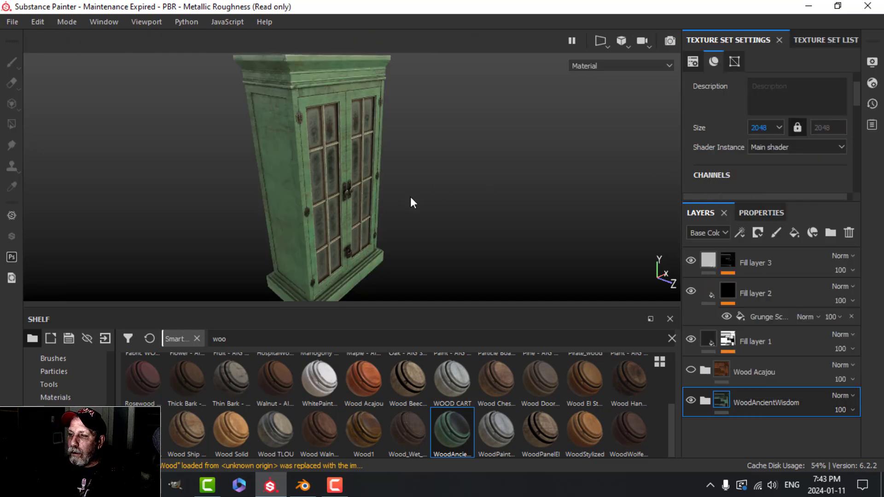
Examine the green WoodAncientWisdom paint up close on the cabinet's doors, hardware surroundings and base
key("Tab")
left_click_drag(467, 237, 439, 256, "alt")
scroll(435, 266, "up", 3)
mouse_move(418, 241)
left_mouse_down("alt")
mouse_move(435, 266)
mouse_move(427, 258)
mouse_move(438, 238)
mouse_move(436, 260)
mouse_move(473, 281)
mouse_move(529, 288)
mouse_move(500, 235)
mouse_move(536, 244)
mouse_move(424, 258)
left_mouse_up("alt")
middle_click_drag(448, 198, 385, 318, "alt")
scroll(385, 245, "up", 3)
scroll(407, 255, "down", 3)
left_click_drag(407, 254, 424, 224, "alt")
scroll(352, 245, "down", 3)
scroll(360, 251, "up", 3)
scroll(377, 257, "down", 3)
middle_click_drag(383, 272, 356, 144, "alt")
left_click_drag(361, 197, 389, 243, "alt")
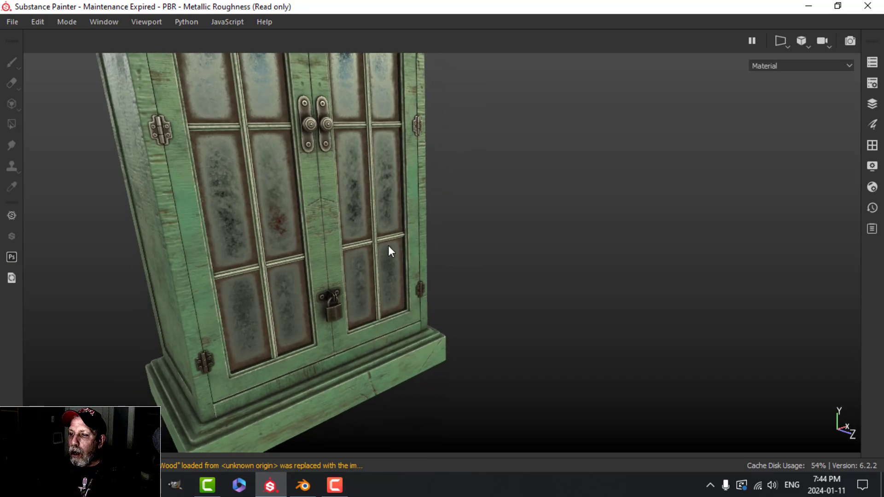
scroll(391, 239, "down", 5)
middle_click_drag(388, 182, 405, 222, "alt")
scroll(398, 208, "up", 1)
left_click_drag(398, 208, 455, 261, "alt")
mouse_move(379, 222)
left_mouse_down("alt")
mouse_move(403, 241)
mouse_move(388, 207)
left_mouse_up("alt")
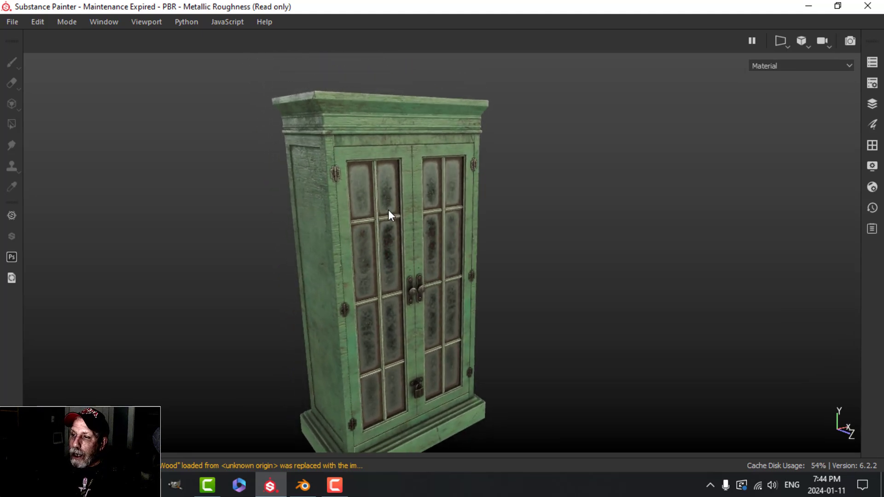
Examine the painted wood on the cabinet's cornice and side panel, and the overall look of the front
scroll(388, 210, "up", 3)
middle_click_drag(376, 186, 393, 208, "alt")
middle_click_drag(424, 245, 411, 212, "alt")
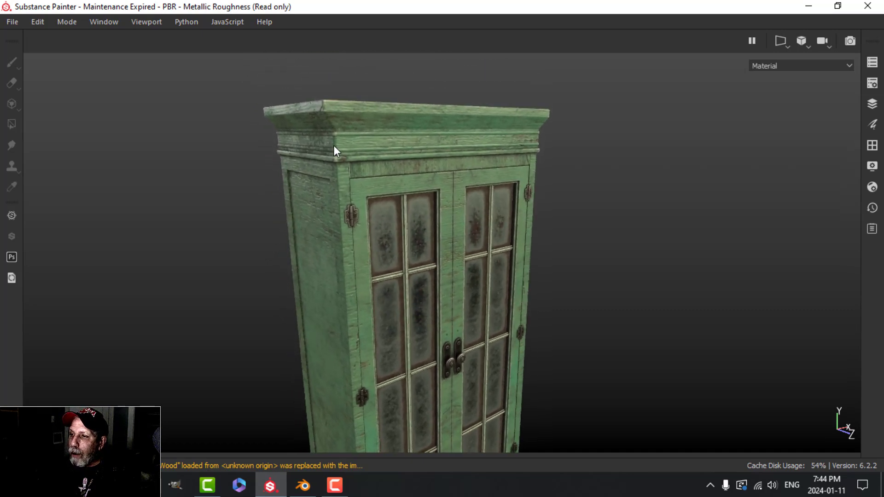
left_click_drag(481, 314, 450, 242, "alt")
middle_click_drag(452, 260, 451, 258, "alt")
left_click_drag(451, 258, 460, 257, "alt")
scroll(421, 226, "down", 2)
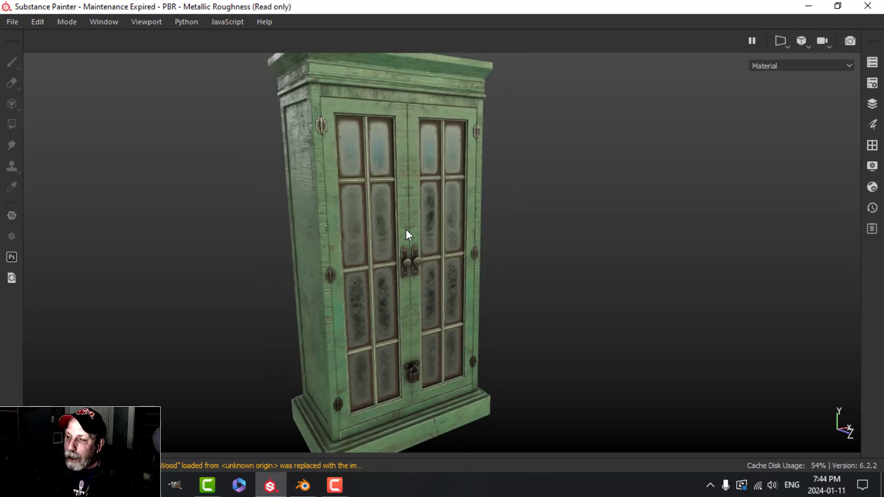
scroll(387, 236, "up", 1)
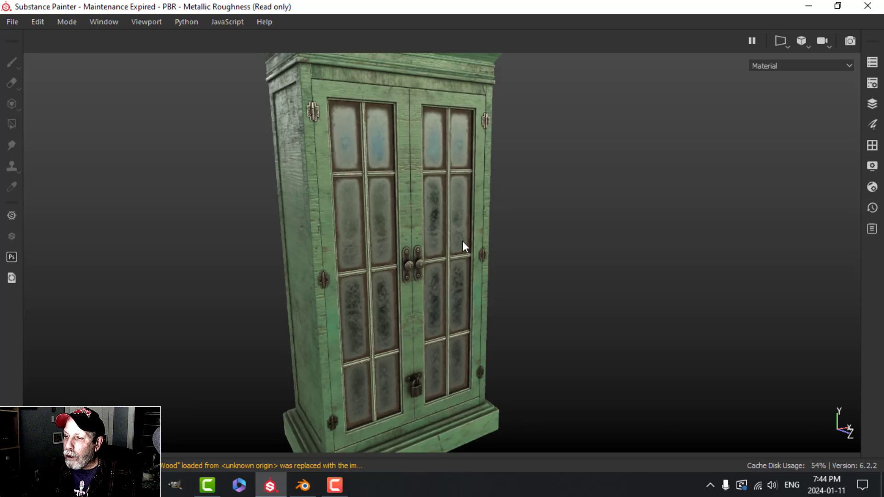
mouse_move(454, 252)
left_mouse_down("alt")
mouse_move(385, 244)
mouse_move(430, 217)
mouse_move(465, 241)
mouse_move(458, 257)
left_mouse_up("alt")
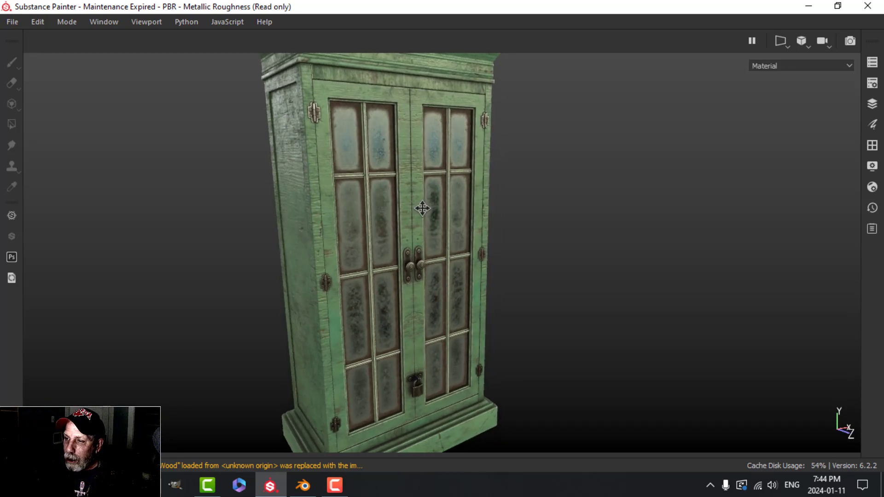
middle_click_drag(418, 203, 426, 219, "alt")
mouse_move(489, 244)
left_mouse_down("alt")
mouse_move(504, 250)
mouse_move(474, 248)
left_mouse_up("alt")
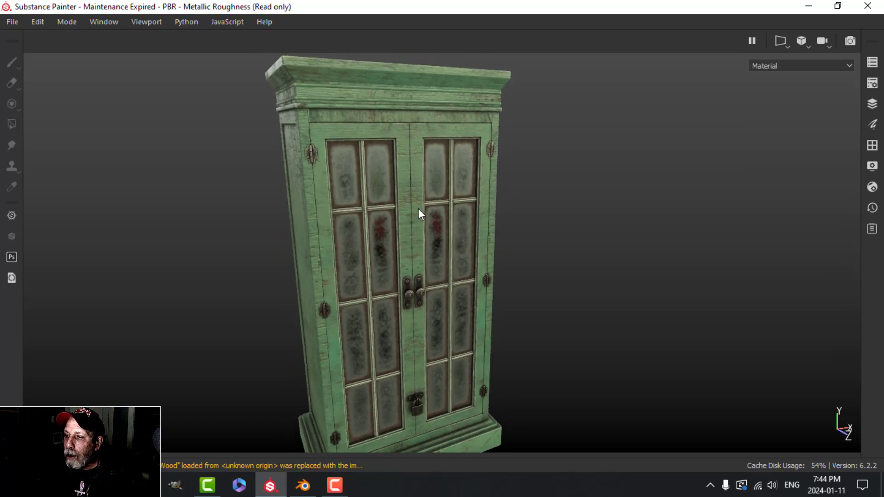
left_click_drag(438, 322, 464, 311, "alt")
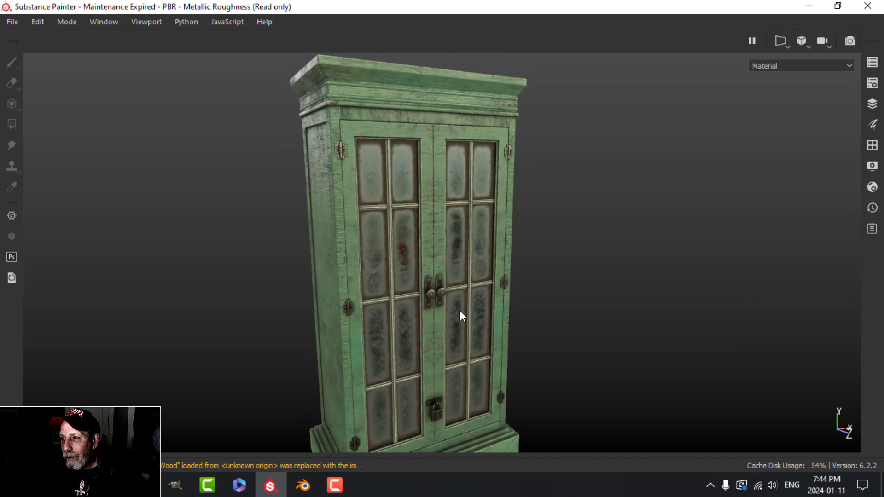
left_click_drag(468, 307, 489, 276, "alt")
middle_click_drag(488, 275, 497, 257, "alt")
scroll(491, 272, "up", 1)
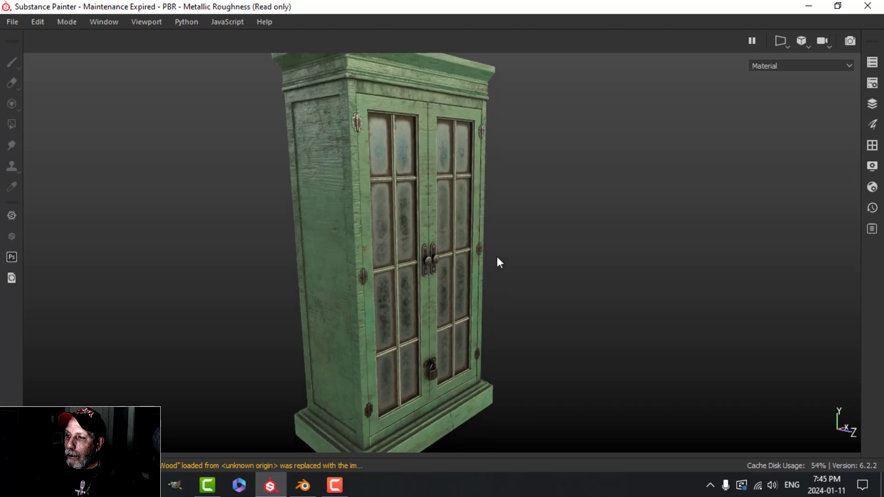
left_click_drag(497, 261, 498, 264, "alt")
middle_click_drag(498, 264, 462, 241, "alt")
left_click_drag(462, 271, 465, 264, "alt")
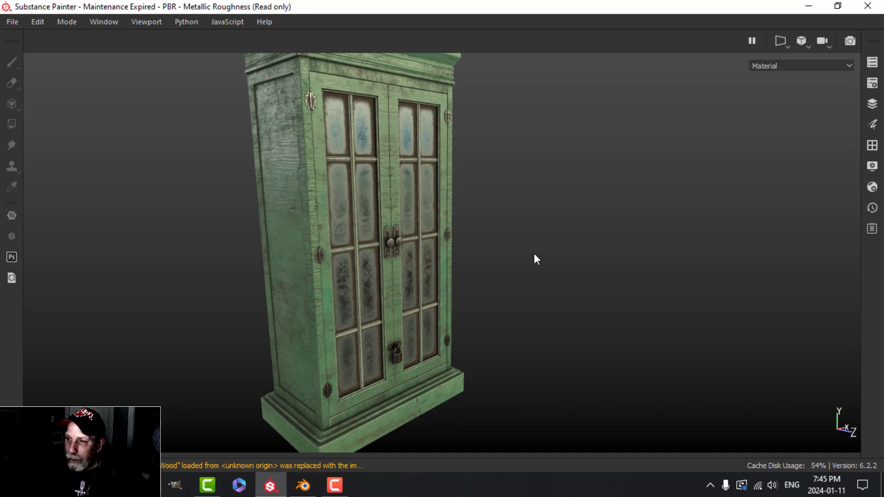